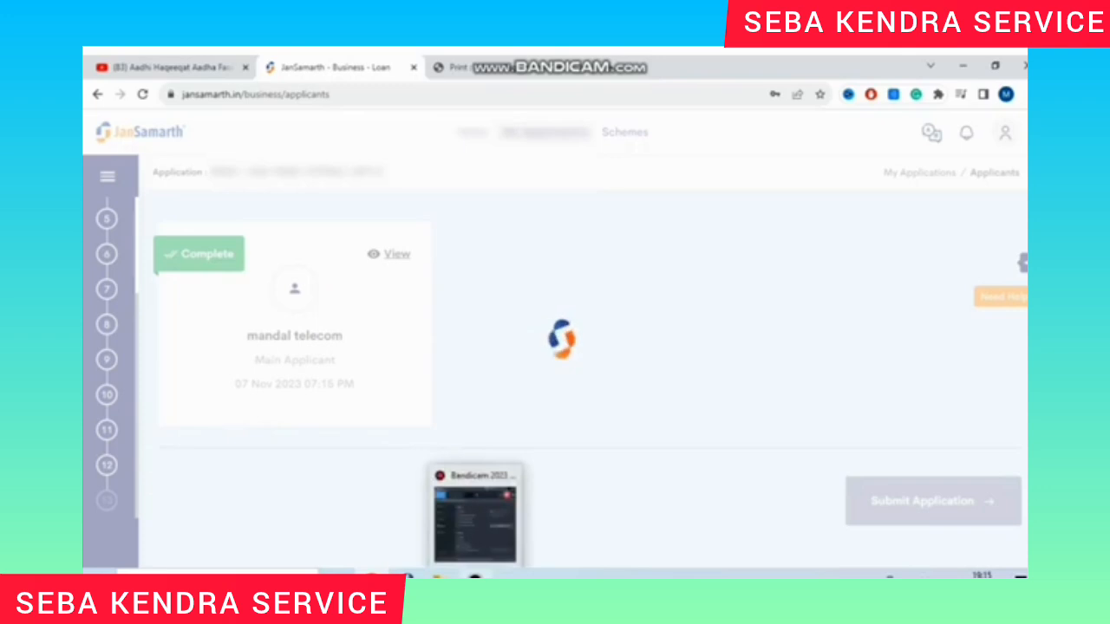
- Review the bank loan offers, the digital approval details, the application history and the in-principle approval letter
{"action": "left_click", "coordinate": [475, 575]}
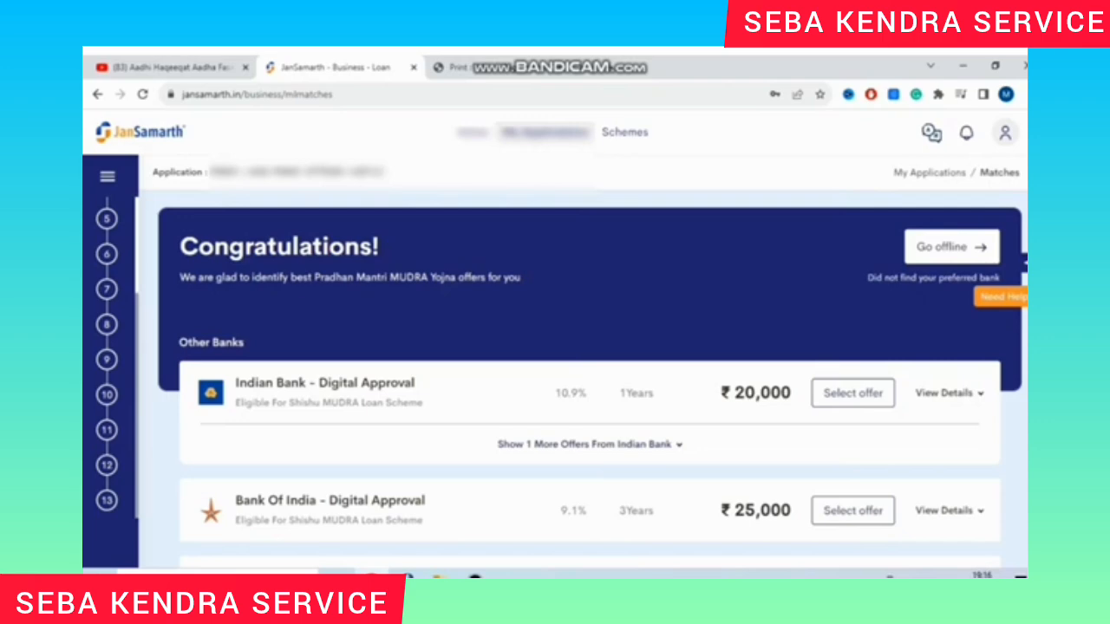
{"action": "scroll", "coordinate": [591, 377], "scroll_direction": "down", "scroll_amount": 1}
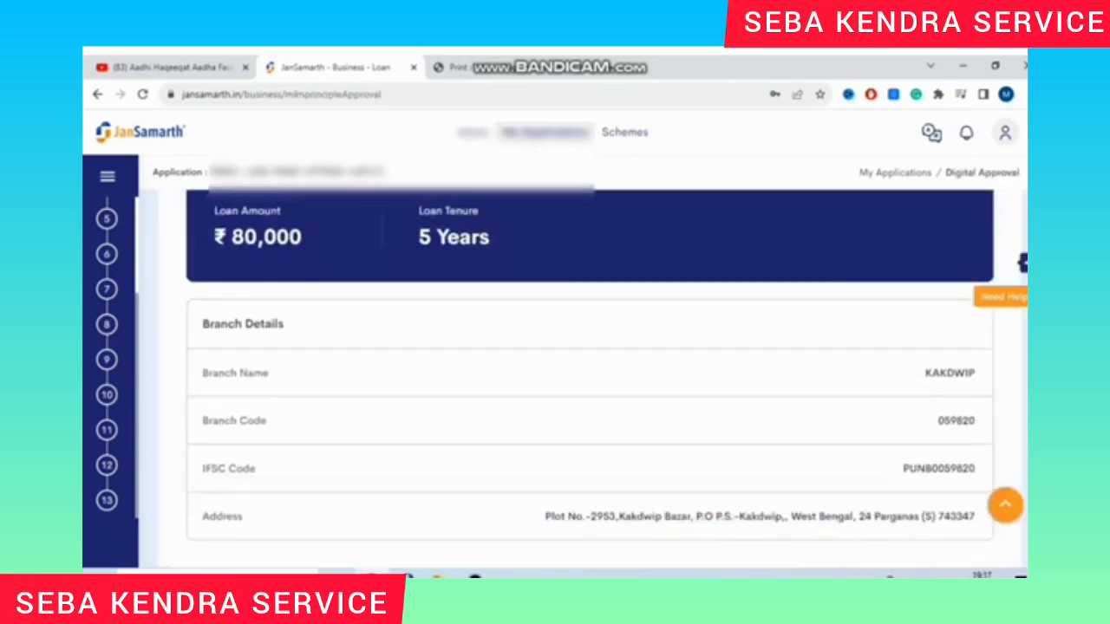
{"action": "scroll", "coordinate": [590, 381], "scroll_direction": "up", "scroll_amount": 3}
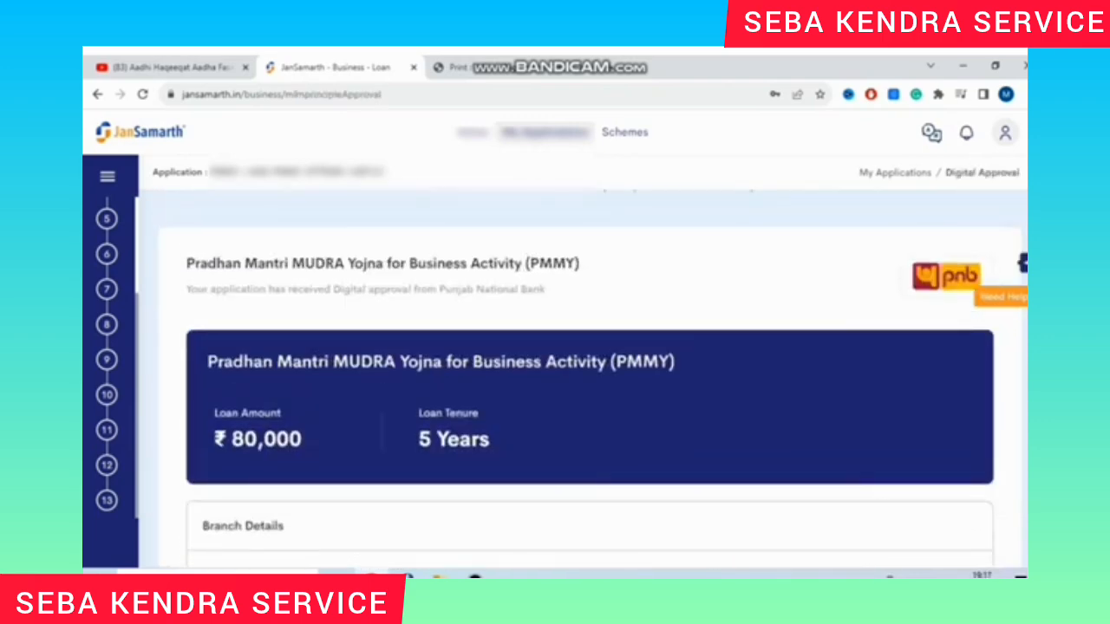
{"action": "scroll", "coordinate": [589, 372], "scroll_direction": "down", "scroll_amount": 6}
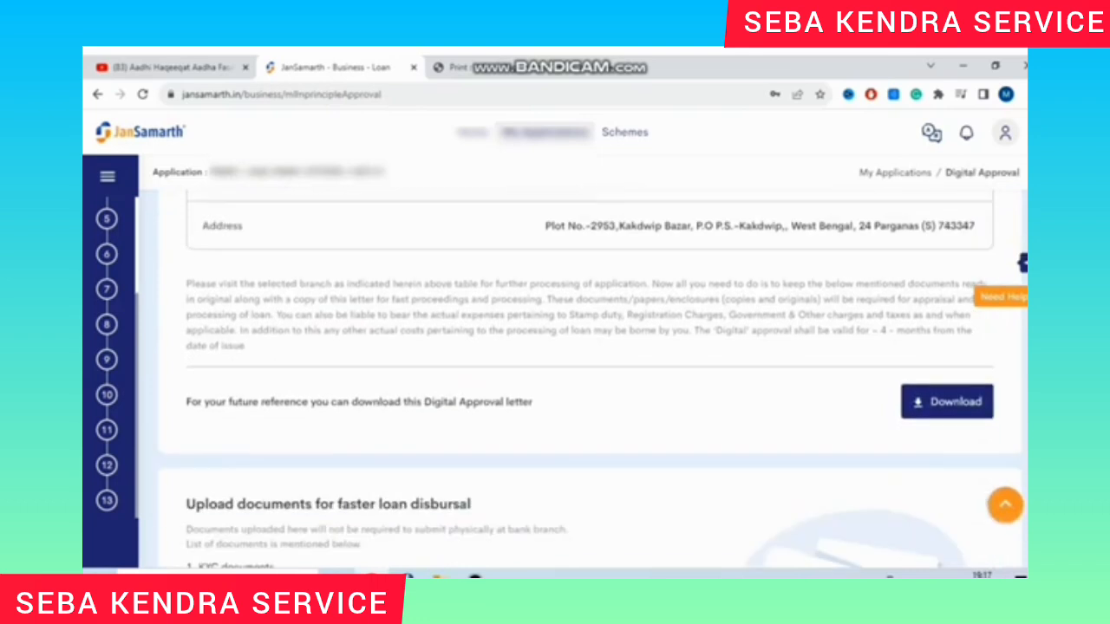
{"action": "scroll", "coordinate": [590, 373], "scroll_direction": "down", "scroll_amount": 1}
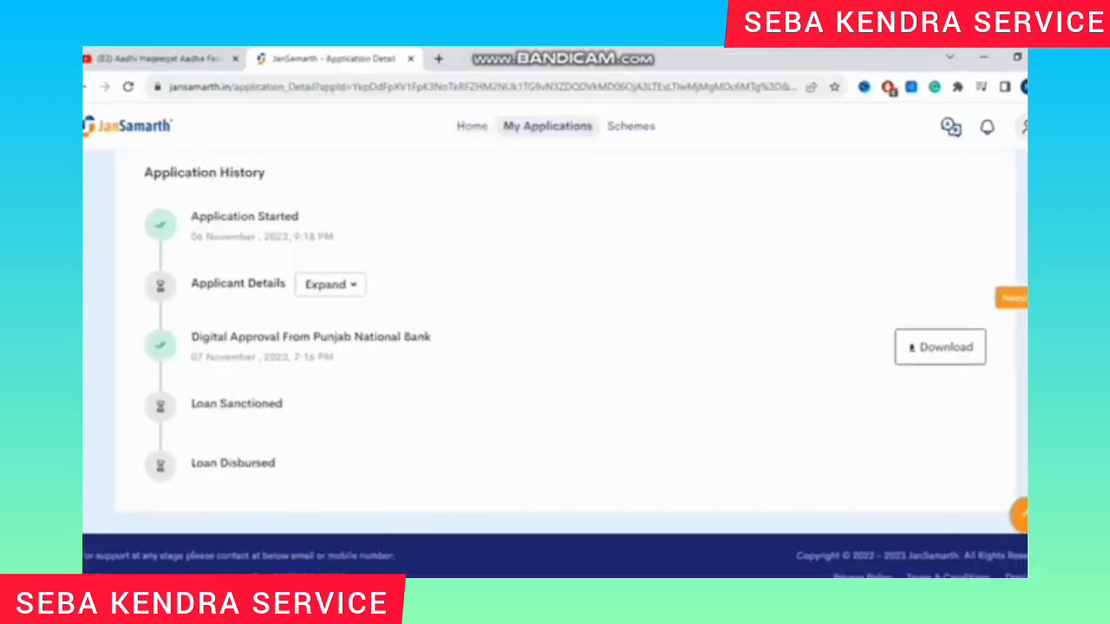
{"action": "left_click", "coordinate": [331, 283]}
{"action": "scroll", "coordinate": [555, 360], "scroll_direction": "down", "scroll_amount": 3}
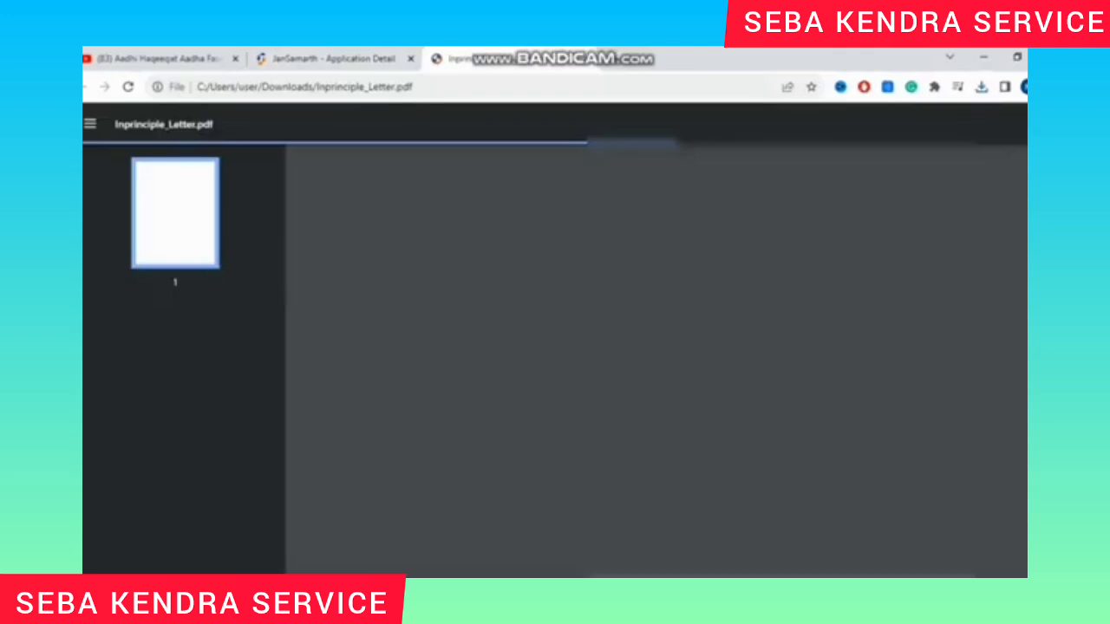
{"action": "scroll", "coordinate": [669, 361], "scroll_direction": "down", "scroll_amount": 5}
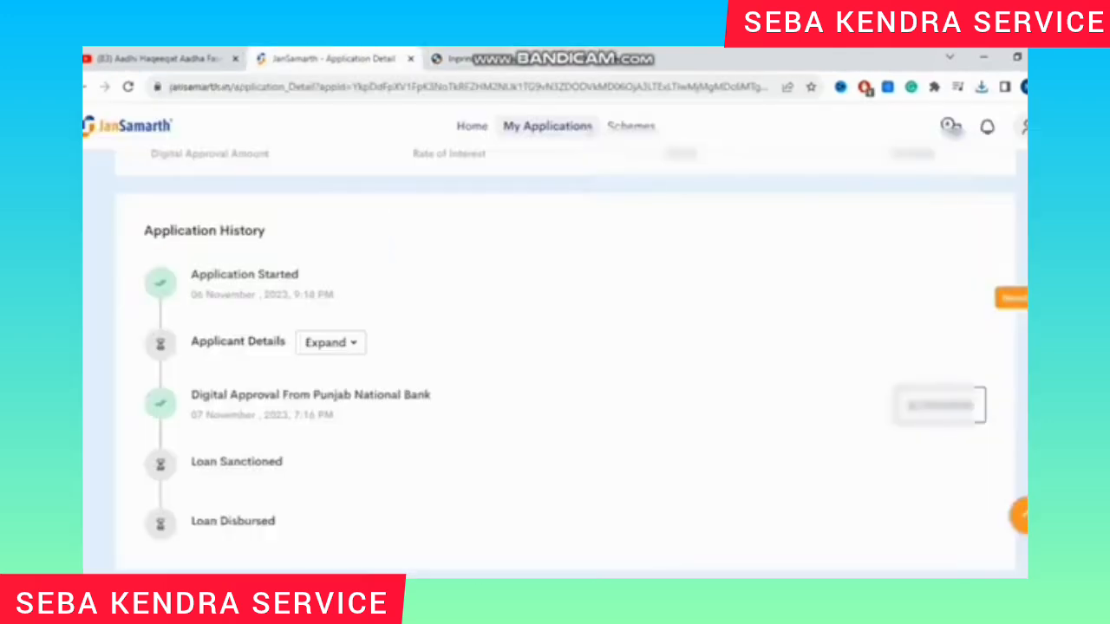
{"action": "scroll", "coordinate": [555, 361], "scroll_direction": "down", "scroll_amount": 2}
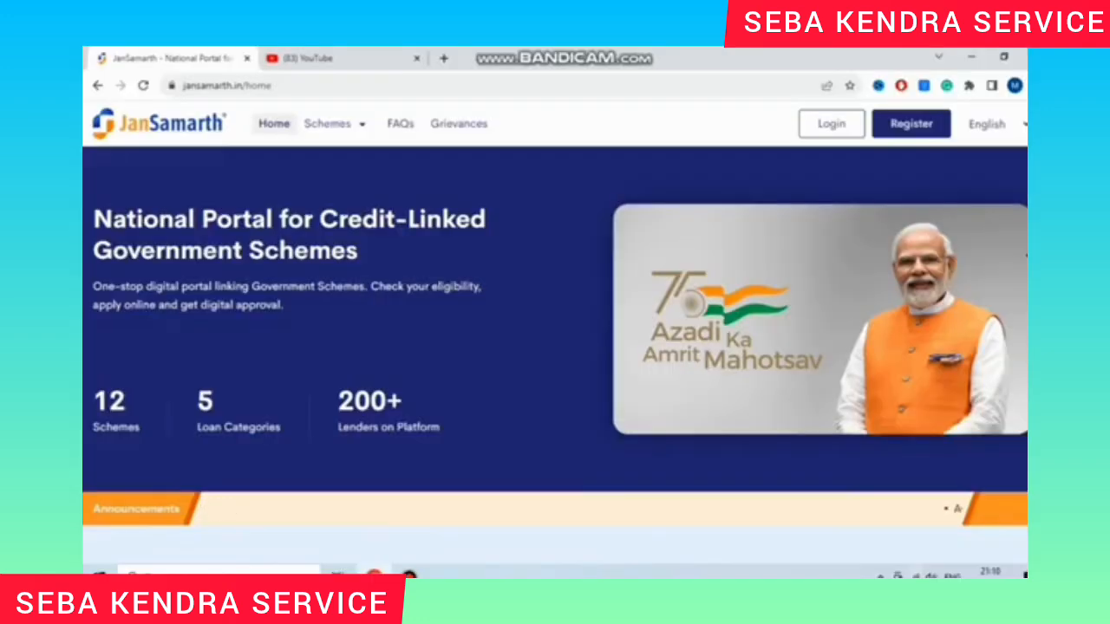
- Open the eligibility check for the Business Activity Loan category on the JanSamarth home page
{"action": "scroll", "coordinate": [555, 347], "scroll_direction": "down", "scroll_amount": 5}
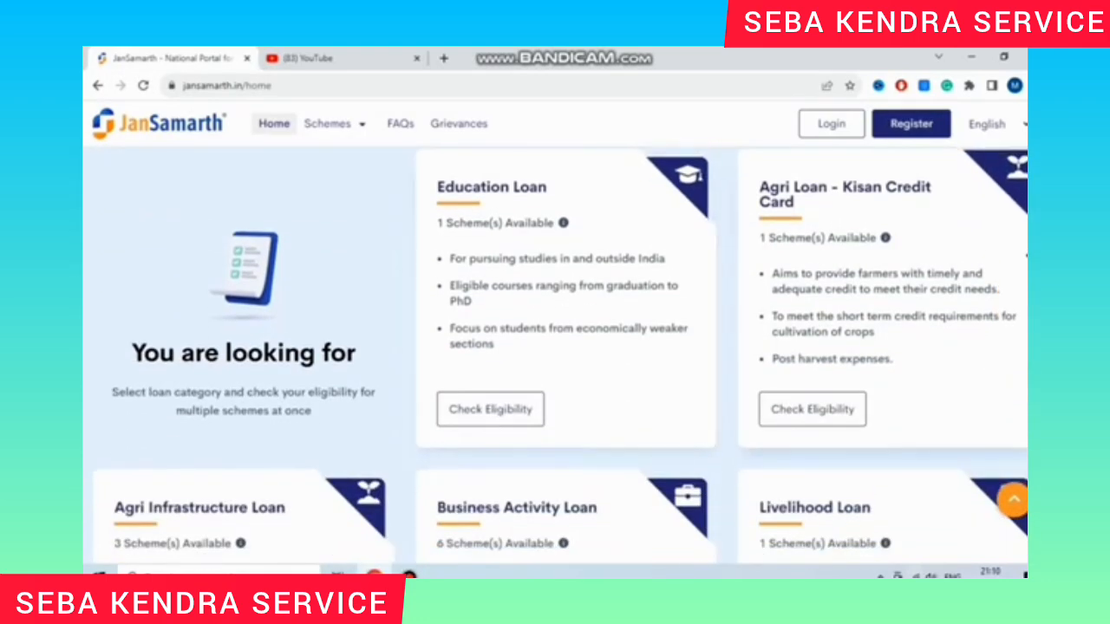
{"action": "scroll", "coordinate": [555, 347], "scroll_direction": "down", "scroll_amount": 2}
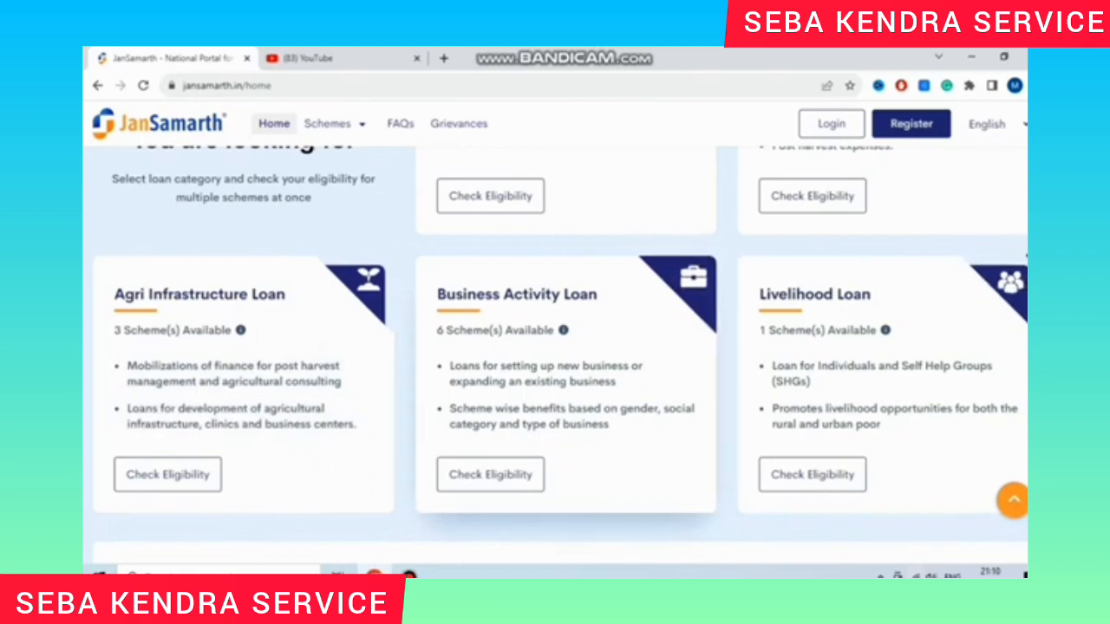
{"action": "left_click", "coordinate": [512, 474]}
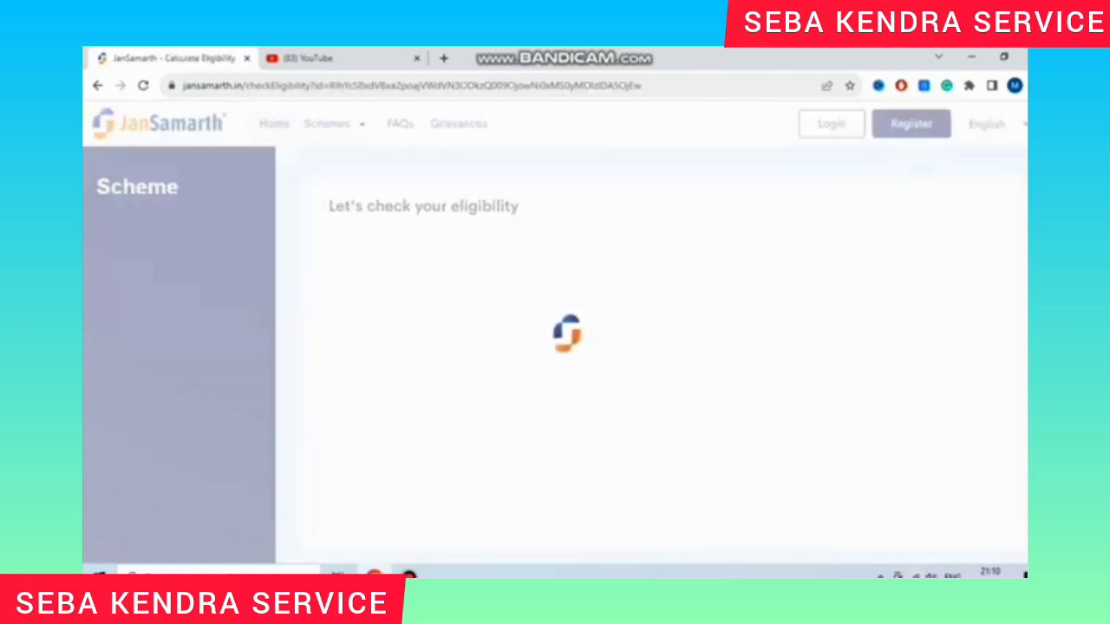
{"action": "scroll", "coordinate": [555, 347], "scroll_direction": "down", "scroll_amount": 1}
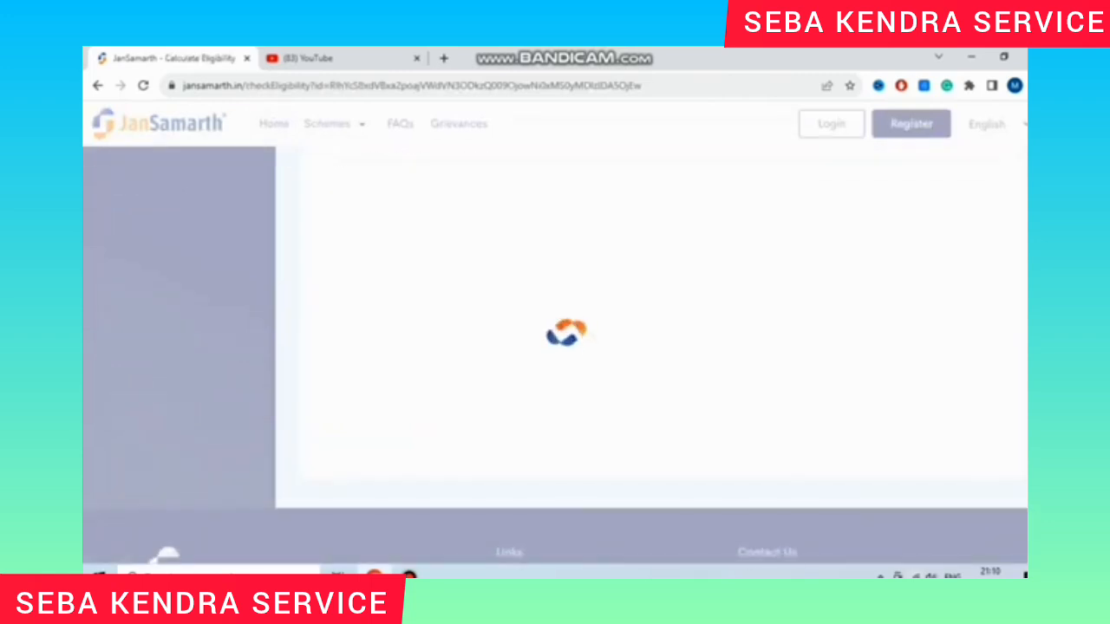
{"action": "left_click", "coordinate": [410, 573]}
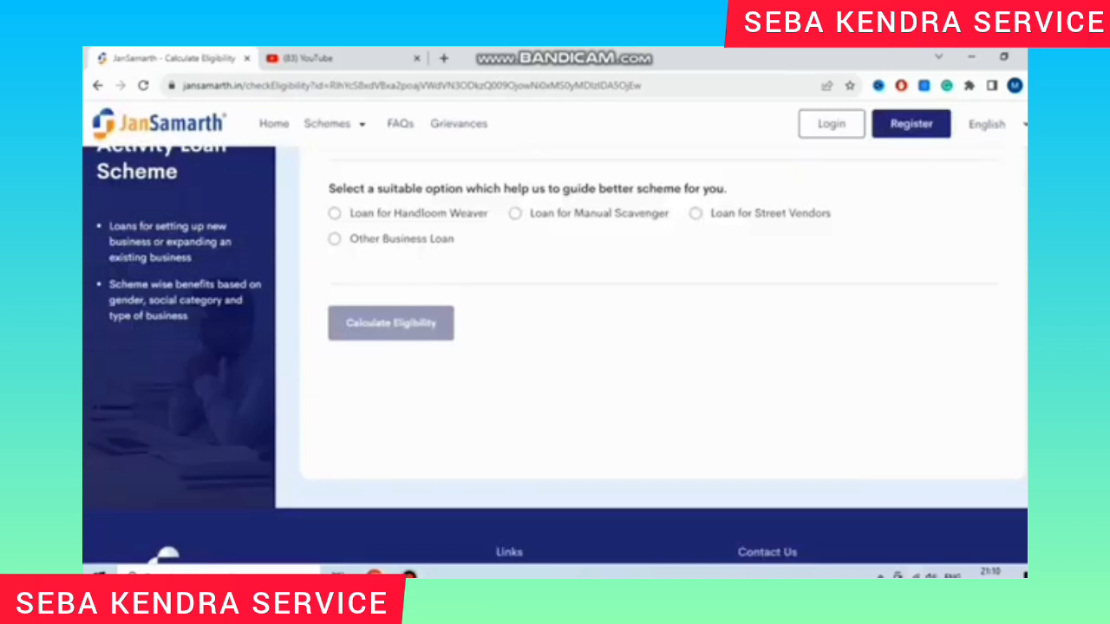
- Answer the first eligibility questions with Other Business Loan, New business activity, and Yes for having passed class 8
{"action": "scroll", "coordinate": [555, 347], "scroll_direction": "up", "scroll_amount": 1}
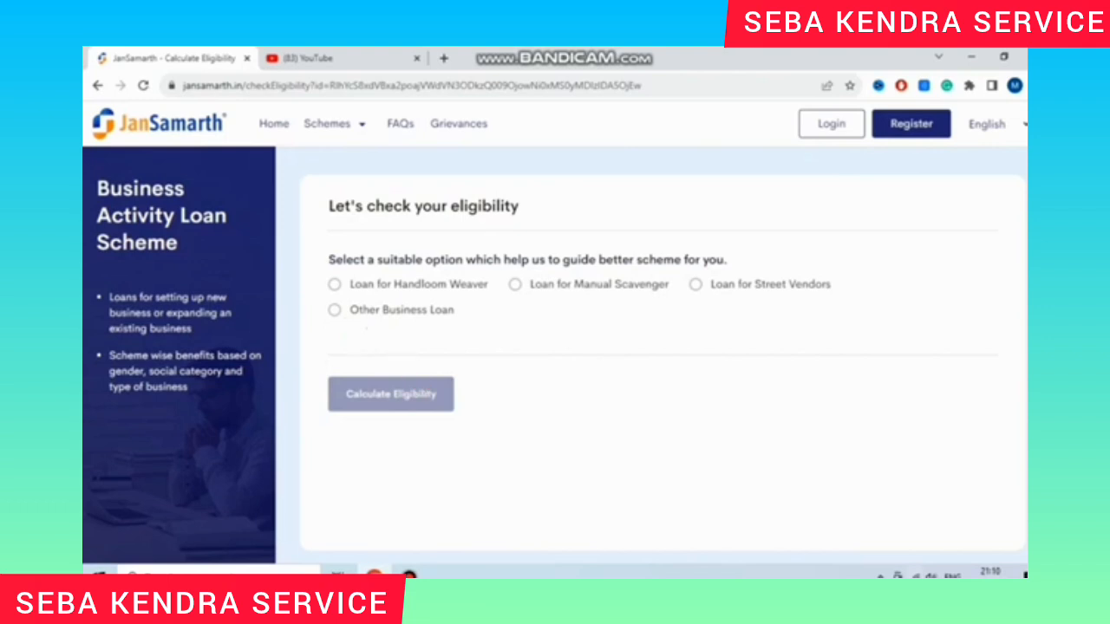
{"action": "left_click", "coordinate": [335, 310]}
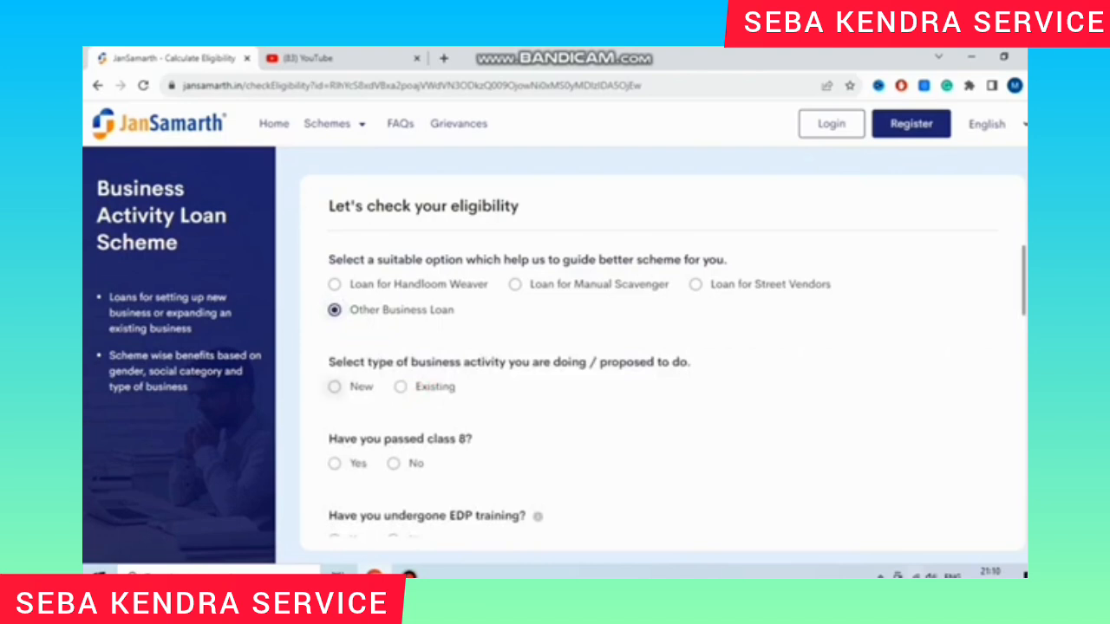
{"action": "left_click", "coordinate": [334, 387]}
{"action": "scroll", "coordinate": [335, 386], "scroll_direction": "down", "scroll_amount": 1}
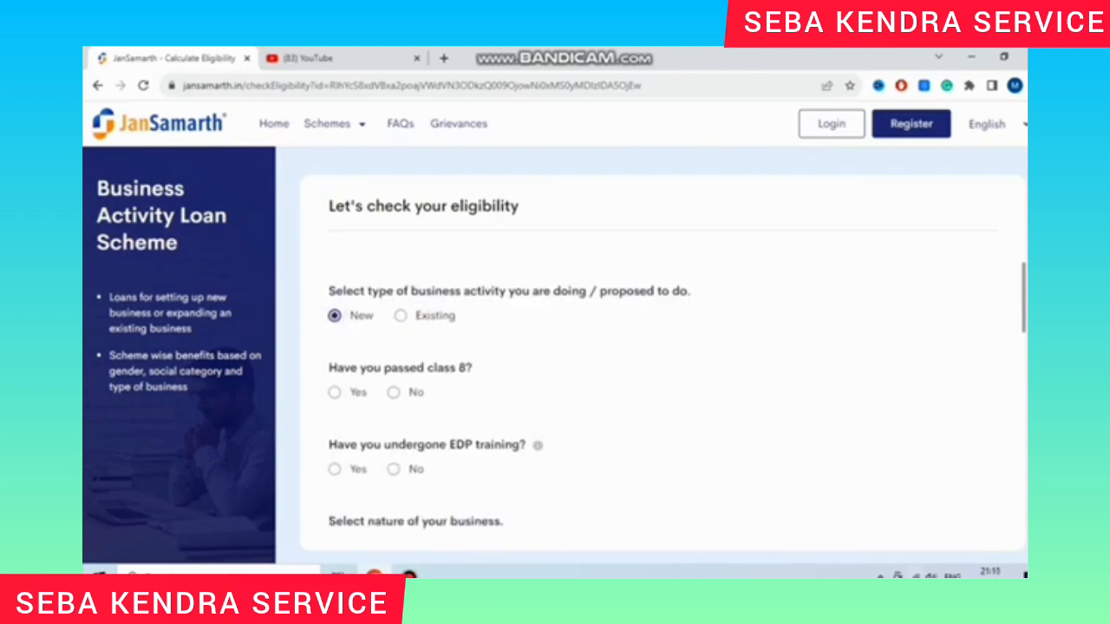
{"action": "left_click", "coordinate": [334, 392]}
- Answer Yes to having undergone EDP training and set the nature of the business to Business/Service
{"action": "scroll", "coordinate": [334, 392], "scroll_direction": "down", "scroll_amount": 2}
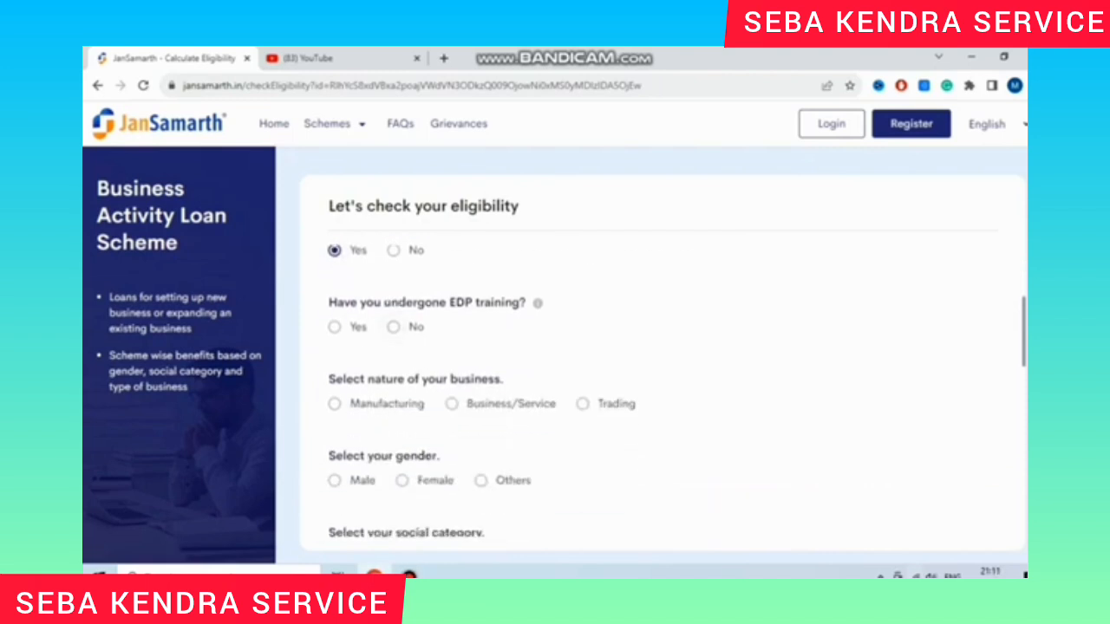
{"action": "left_click", "coordinate": [394, 327]}
{"action": "left_click", "coordinate": [335, 327]}
{"action": "left_click", "coordinate": [451, 403]}
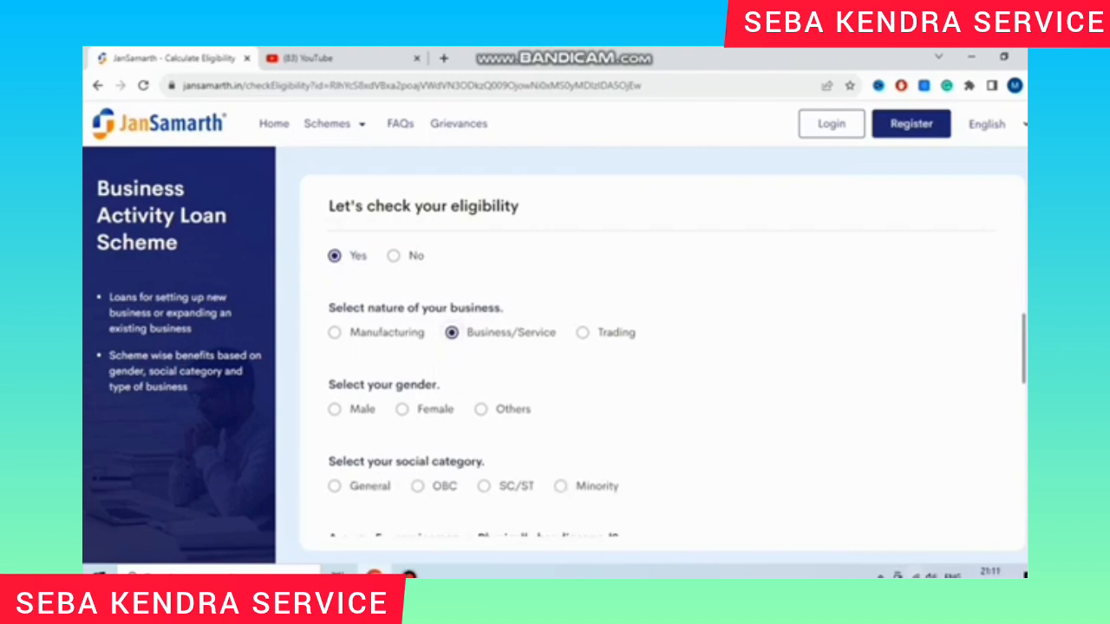
- Set the applicant's gender to Male and social category to OBC, and answer No to ex-serviceman or physically handicapped
{"action": "left_click", "coordinate": [334, 409]}
{"action": "scroll", "coordinate": [334, 408], "scroll_direction": "down", "scroll_amount": 3}
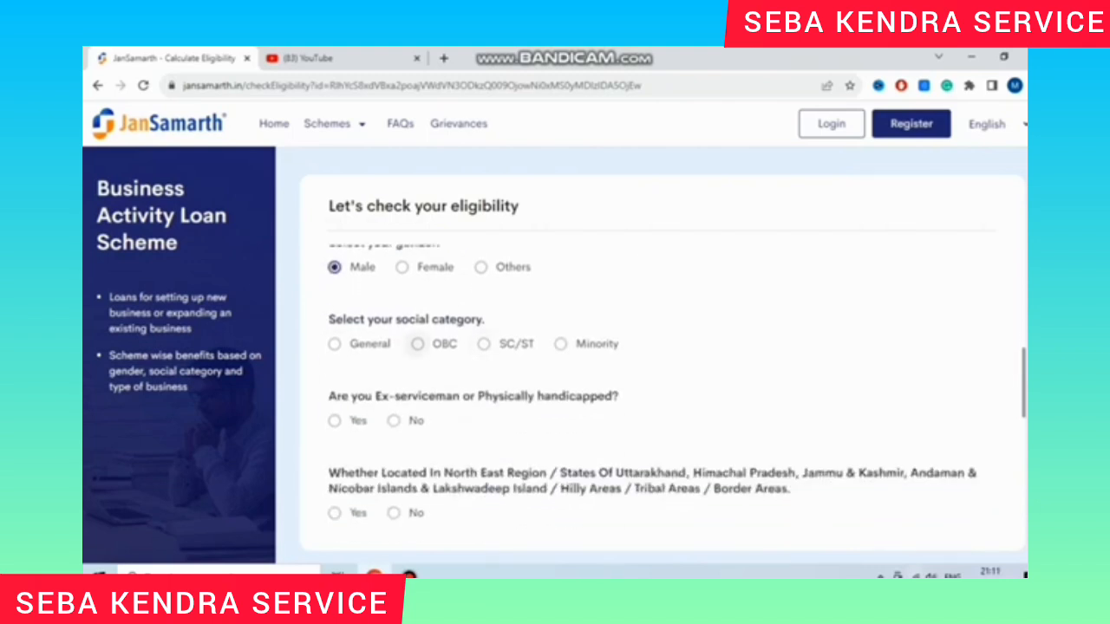
{"action": "left_click", "coordinate": [417, 344]}
{"action": "left_click", "coordinate": [393, 420]}
- Answer No to the North East, hilly, tribal or border area question, and choose a Rural location and Individual applicant type
{"action": "scroll", "coordinate": [393, 421], "scroll_direction": "down", "scroll_amount": 3}
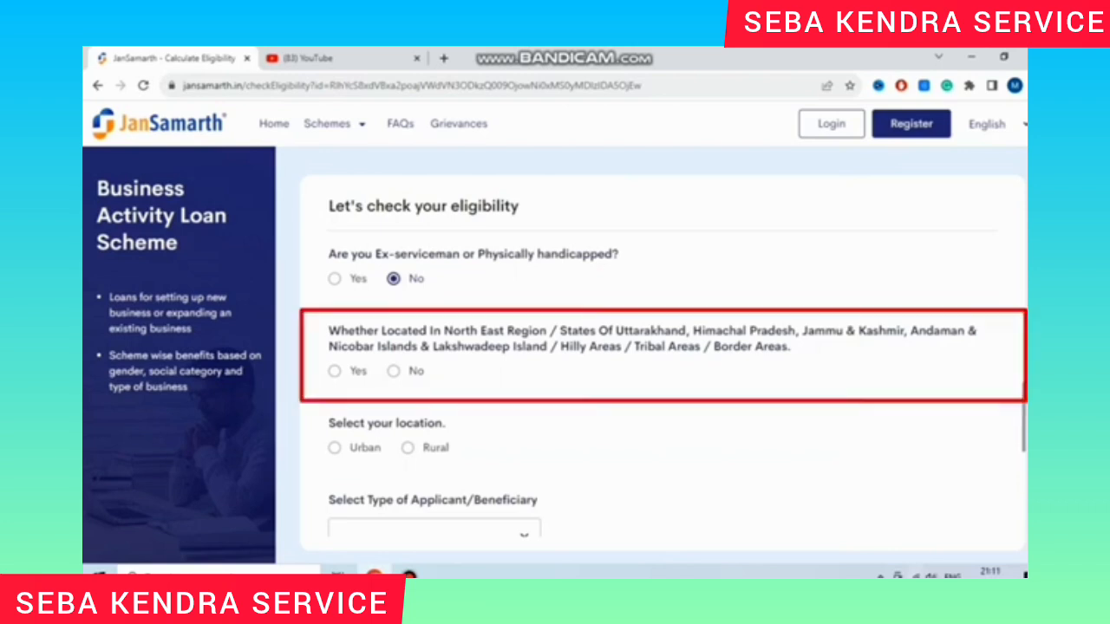
{"action": "left_click", "coordinate": [394, 372]}
{"action": "scroll", "coordinate": [393, 371], "scroll_direction": "down", "scroll_amount": 1}
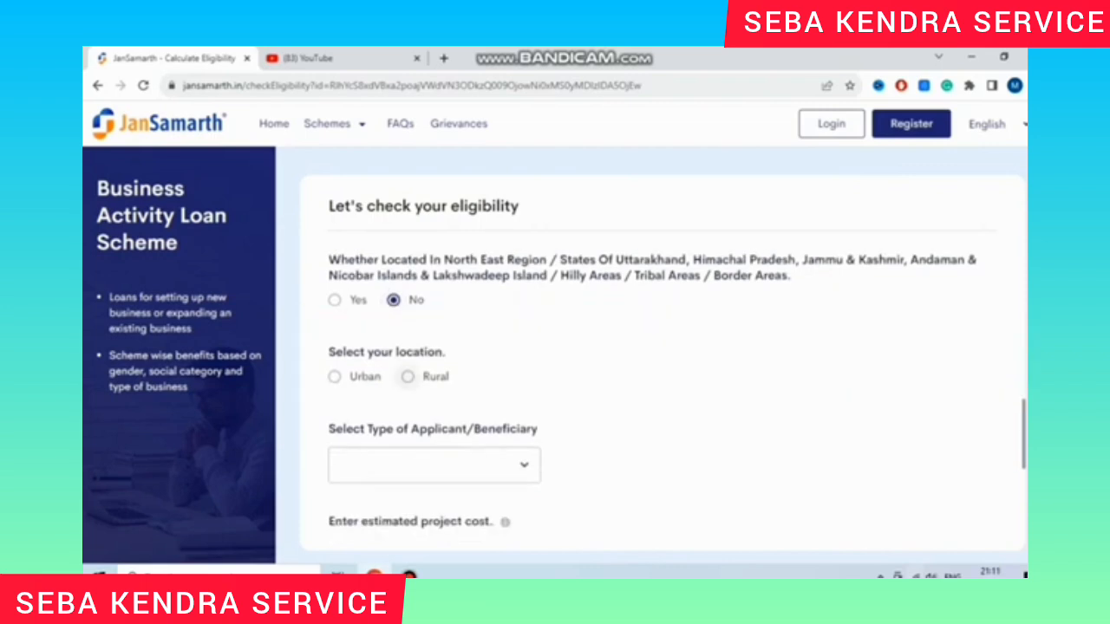
{"action": "left_click", "coordinate": [408, 377]}
{"action": "left_click", "coordinate": [433, 465]}
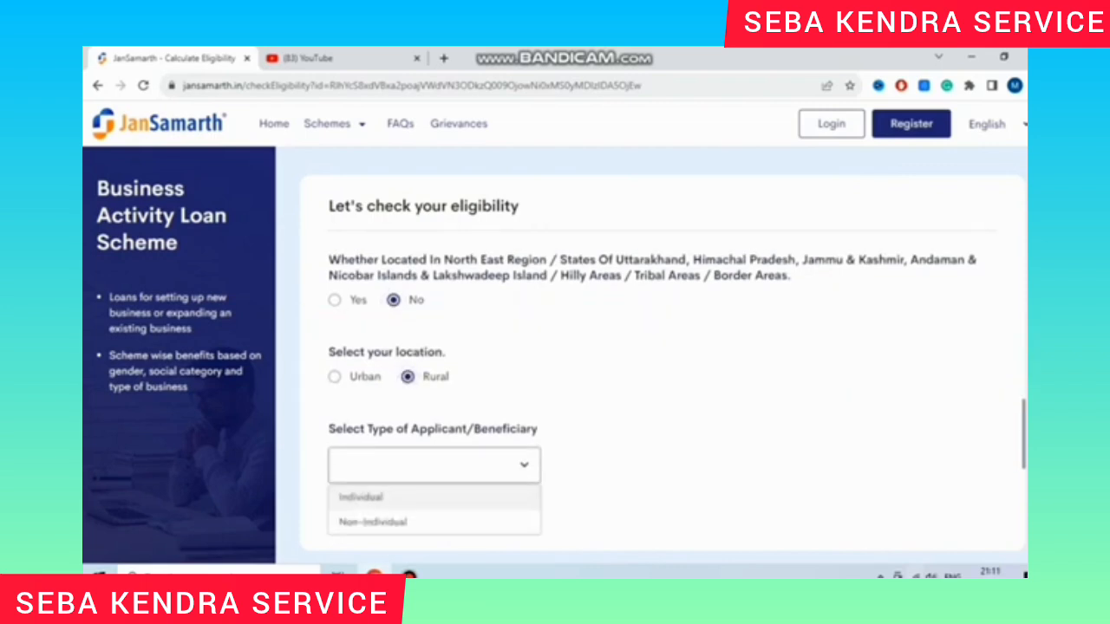
{"action": "left_click", "coordinate": [359, 497]}
- Enter an estimated project cost of 1,00,000 INR and an own-source investment of 10,000 INR
{"action": "scroll", "coordinate": [433, 390], "scroll_direction": "down", "scroll_amount": 2}
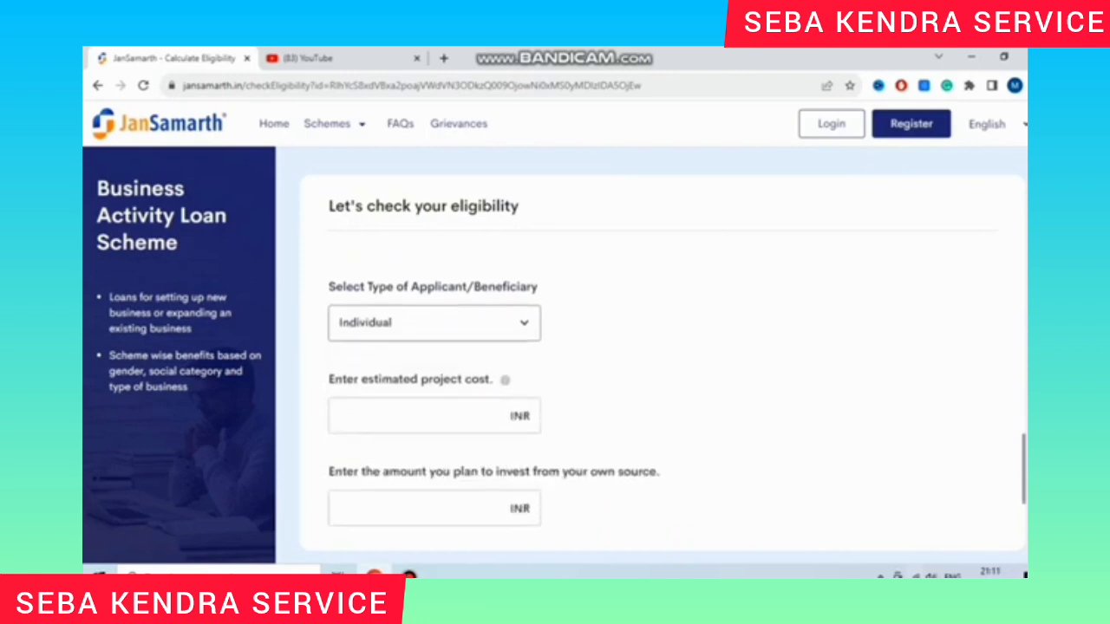
{"action": "left_click", "coordinate": [416, 416]}
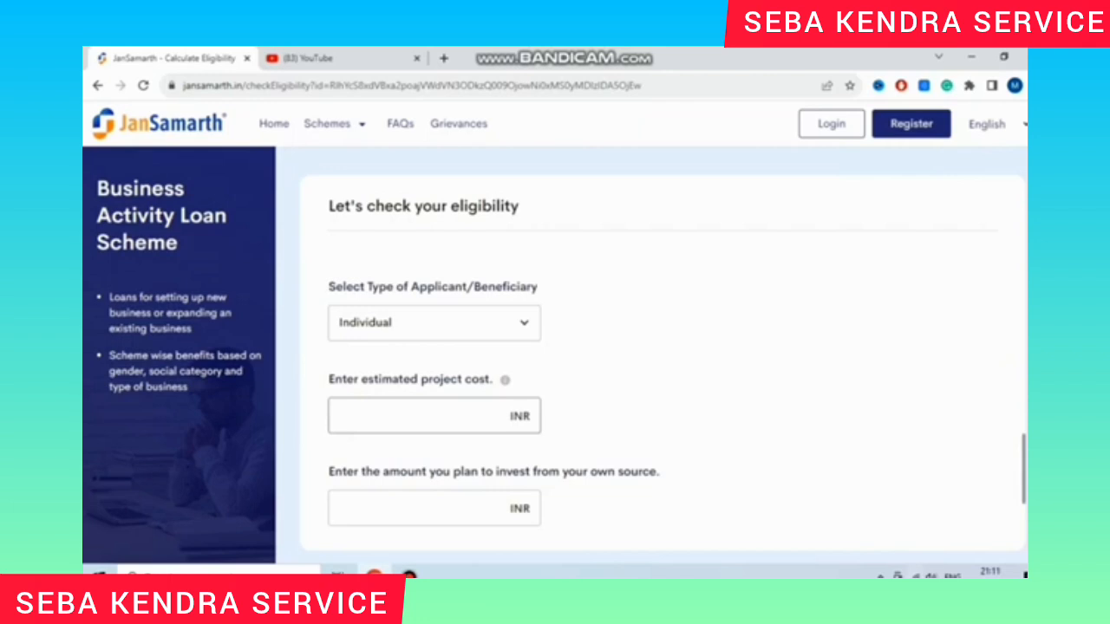
{"action": "type", "text": "100000"}
{"action": "left_click", "coordinate": [676, 390]}
{"action": "scroll", "coordinate": [676, 390], "scroll_direction": "down", "scroll_amount": 1}
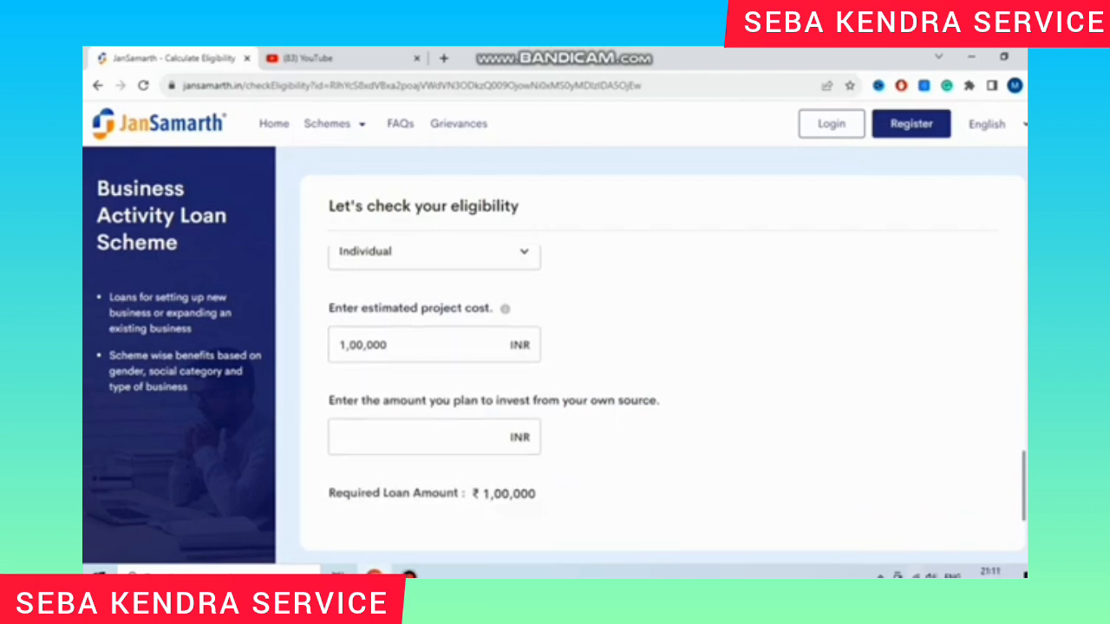
{"action": "left_click", "coordinate": [417, 437]}
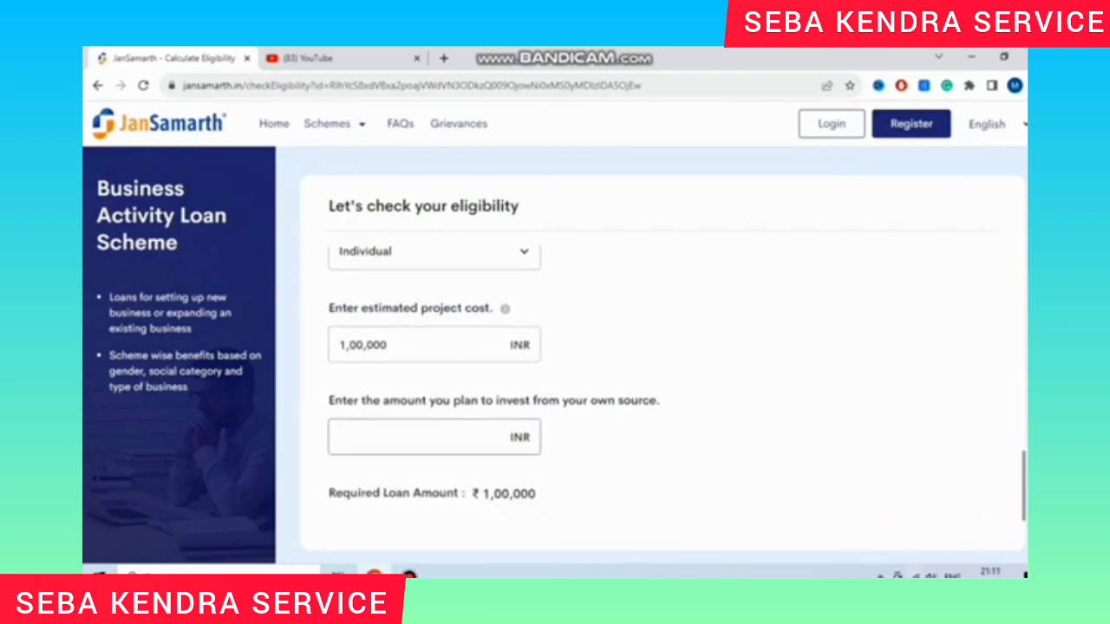
{"action": "type", "text": "10,000"}
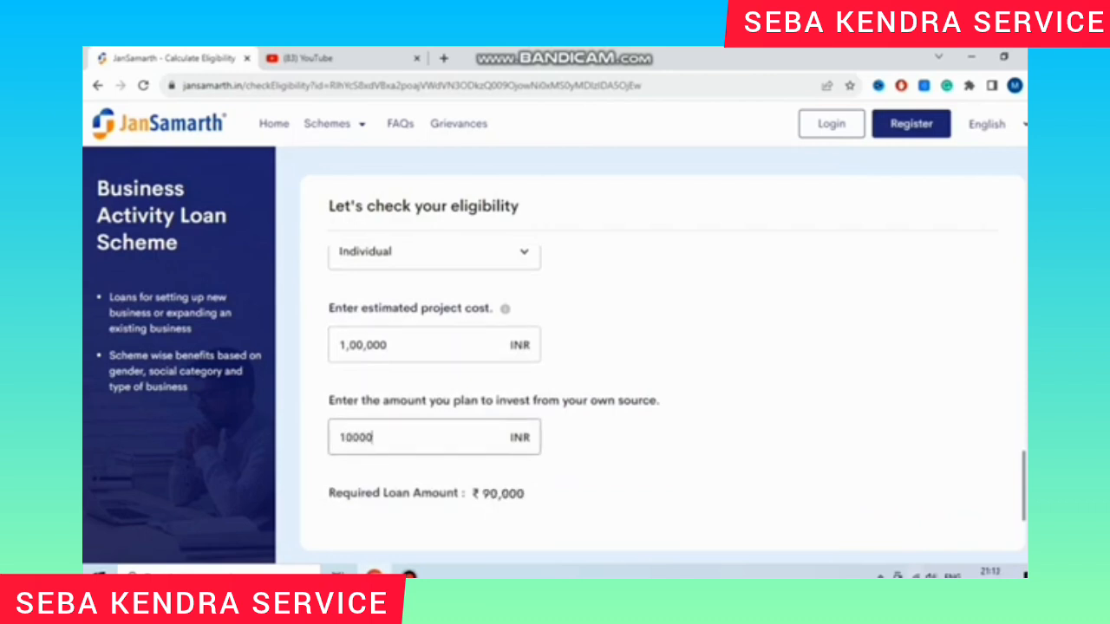
{"action": "key", "text": "Tab"}
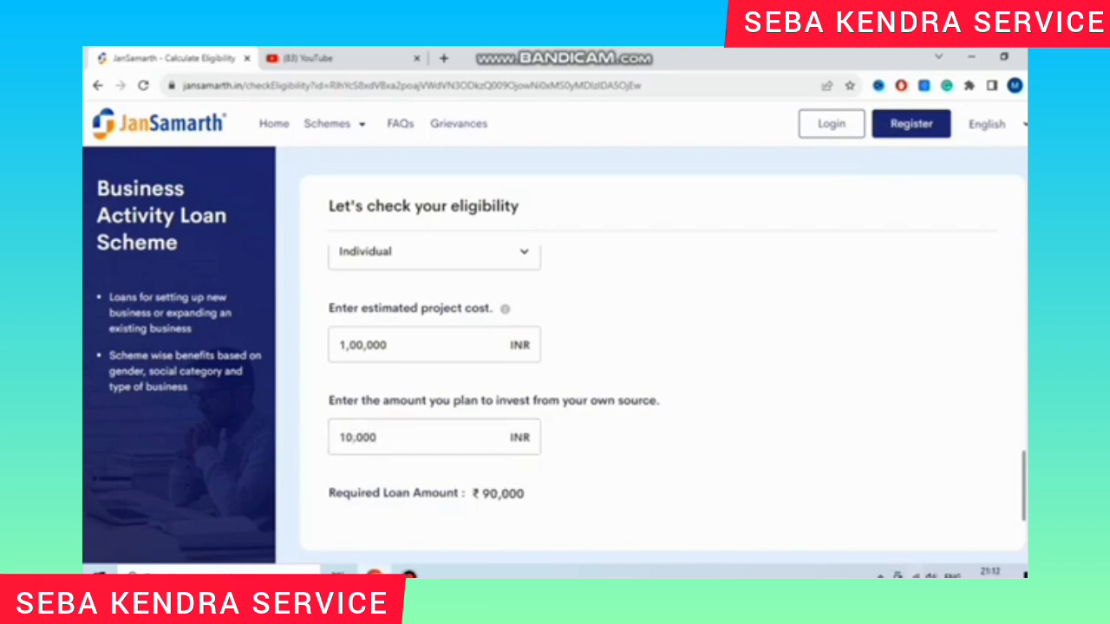
- Calculate the business loan eligibility and review the terms of the eligible schemes
{"action": "scroll", "coordinate": [663, 390], "scroll_direction": "down", "scroll_amount": 1}
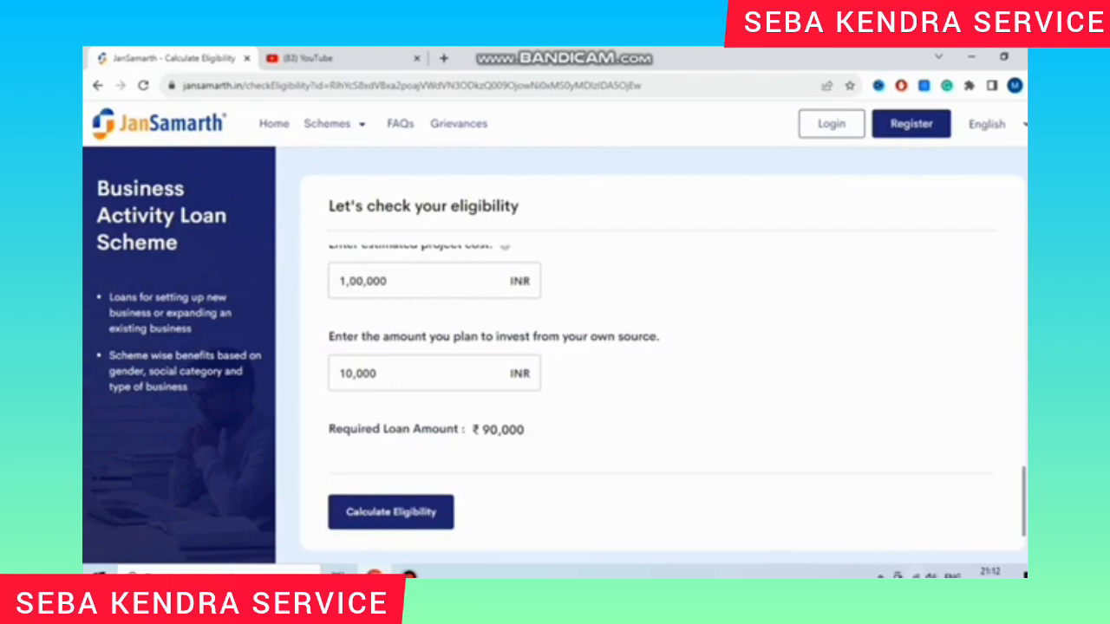
{"action": "left_click", "coordinate": [391, 512]}
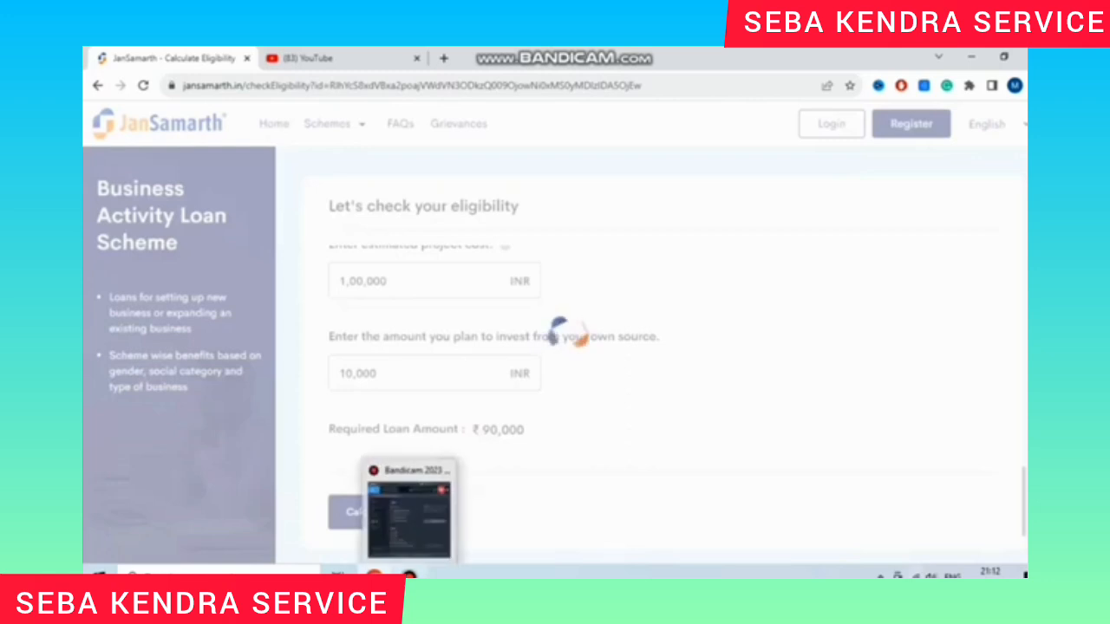
{"action": "left_click", "coordinate": [410, 573]}
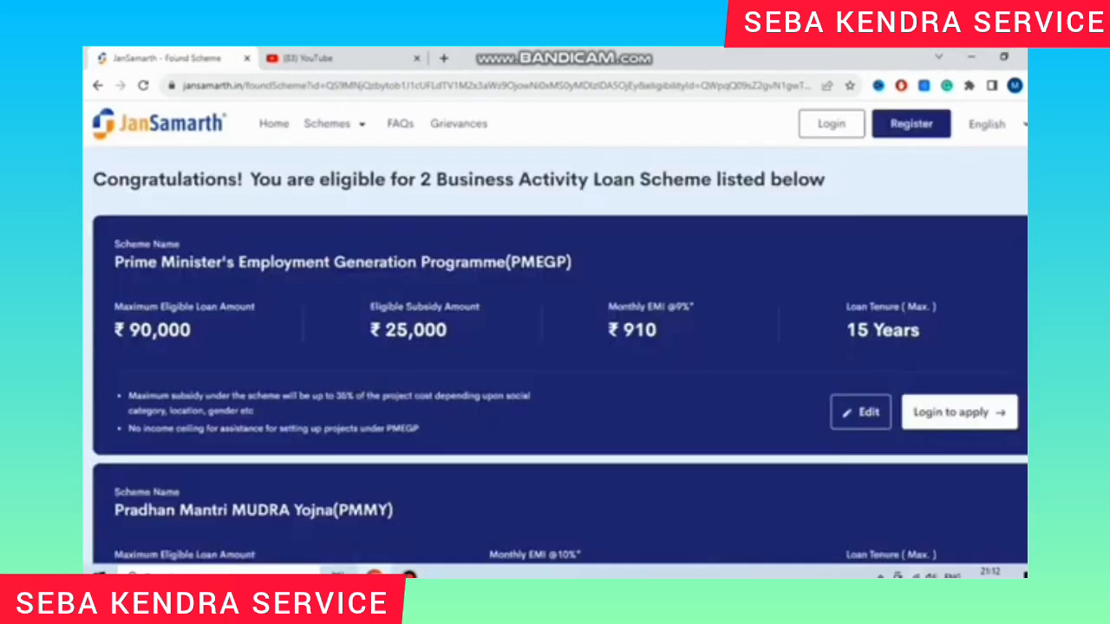
{"action": "scroll", "coordinate": [560, 362], "scroll_direction": "down", "scroll_amount": 3}
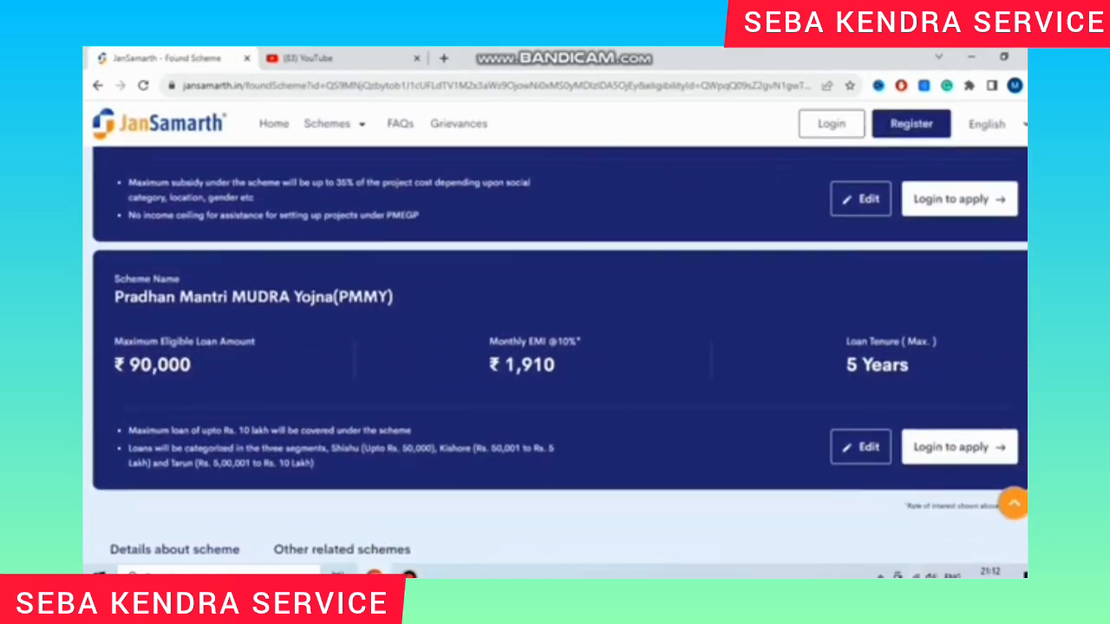
{"action": "scroll", "coordinate": [559, 356], "scroll_direction": "up", "scroll_amount": 2}
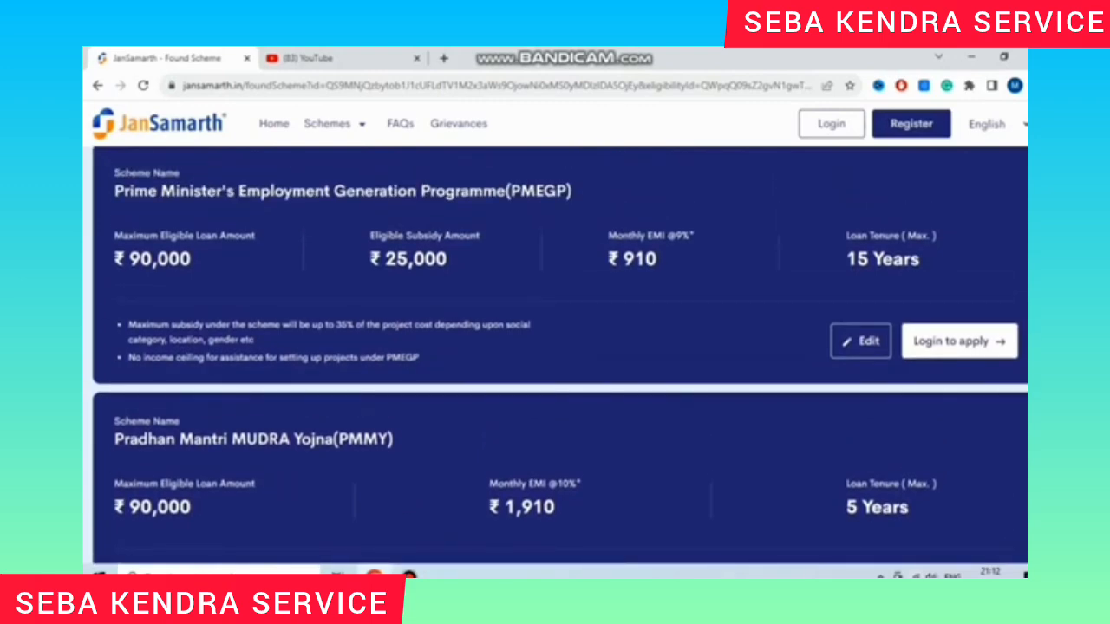
{"action": "scroll", "coordinate": [560, 362], "scroll_direction": "down", "scroll_amount": 2}
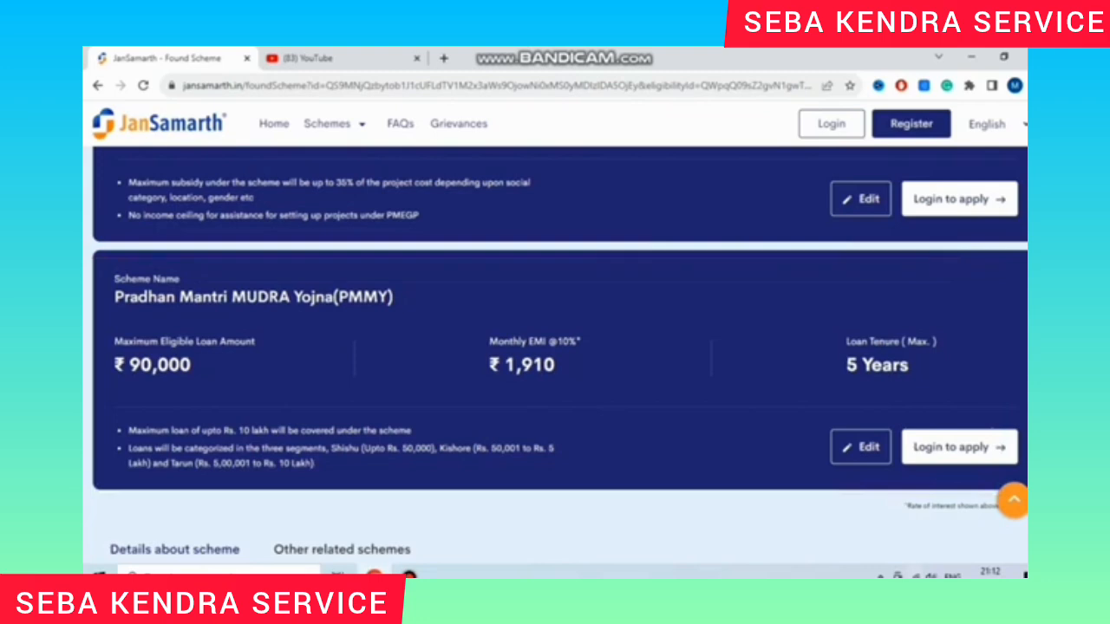
{"action": "scroll", "coordinate": [555, 347], "scroll_direction": "up", "scroll_amount": 2}
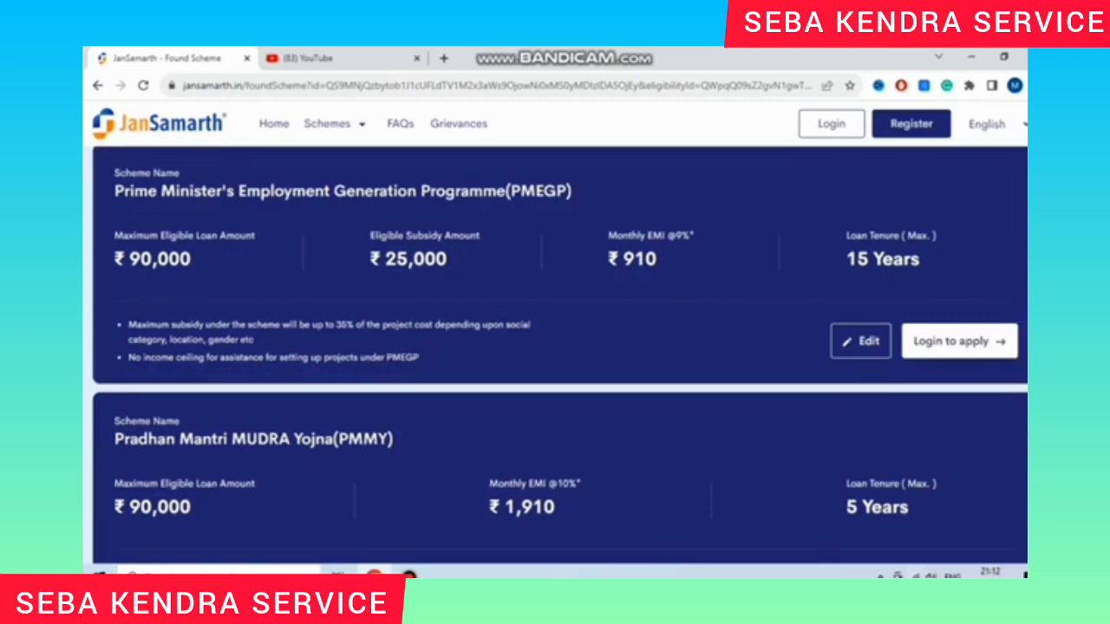
- Choose to log in and apply for the Pradhan Mantri MUDRA Yojna (PMMY) scheme from the eligible schemes
{"action": "scroll", "coordinate": [560, 365], "scroll_direction": "down", "scroll_amount": 3}
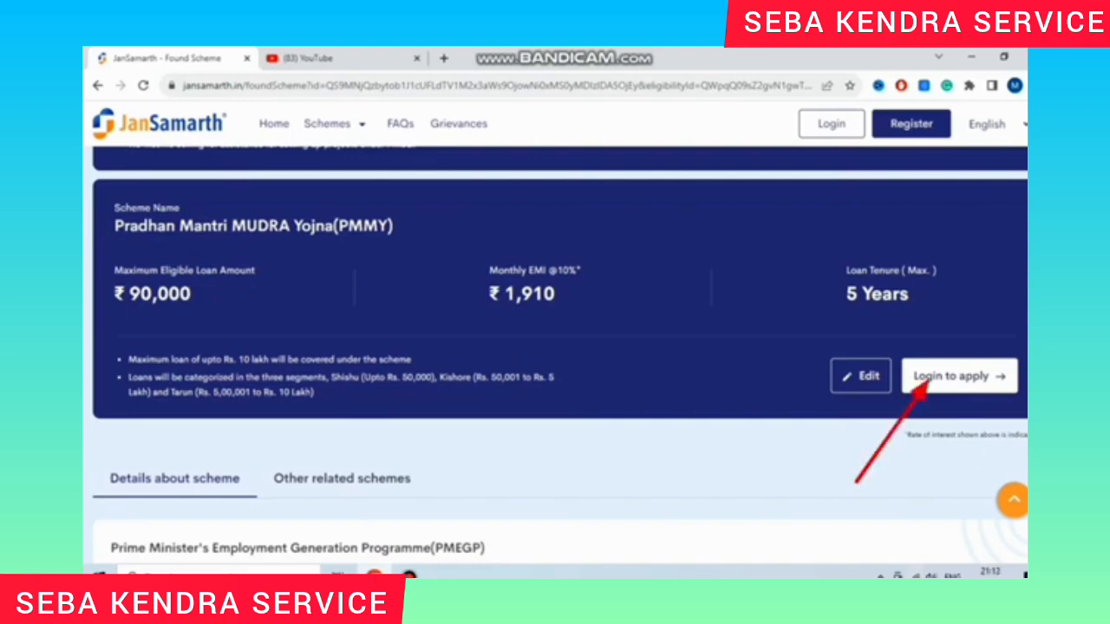
{"action": "left_click", "coordinate": [958, 375]}
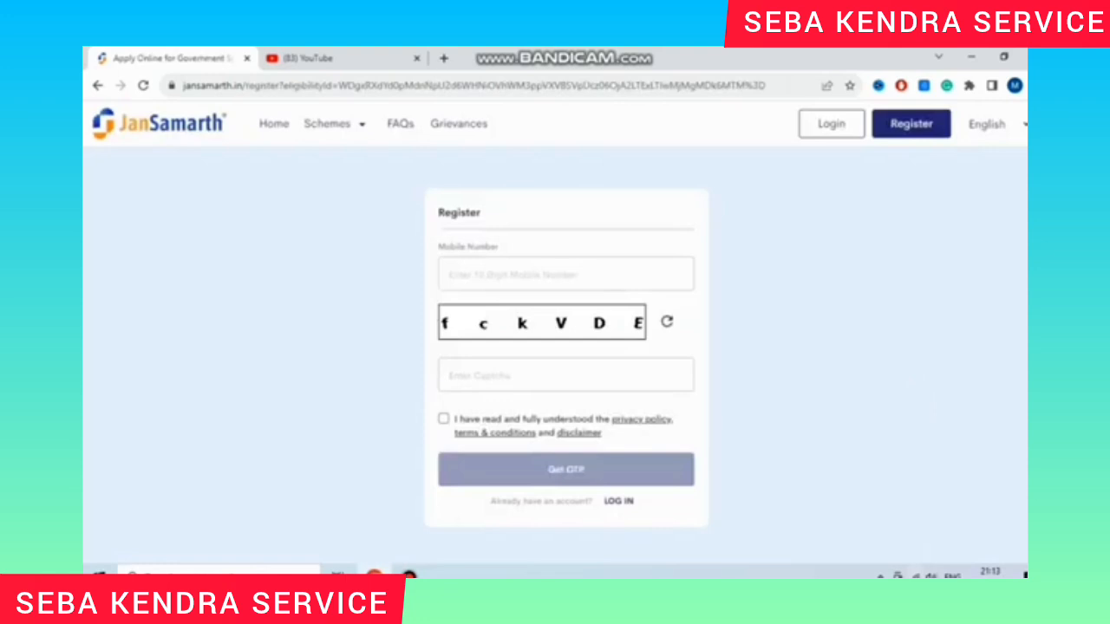
- Start the registration at the mobile number and open the consent covering the privacy policy, terms and disclaimer for reading
{"action": "left_click", "coordinate": [566, 274]}
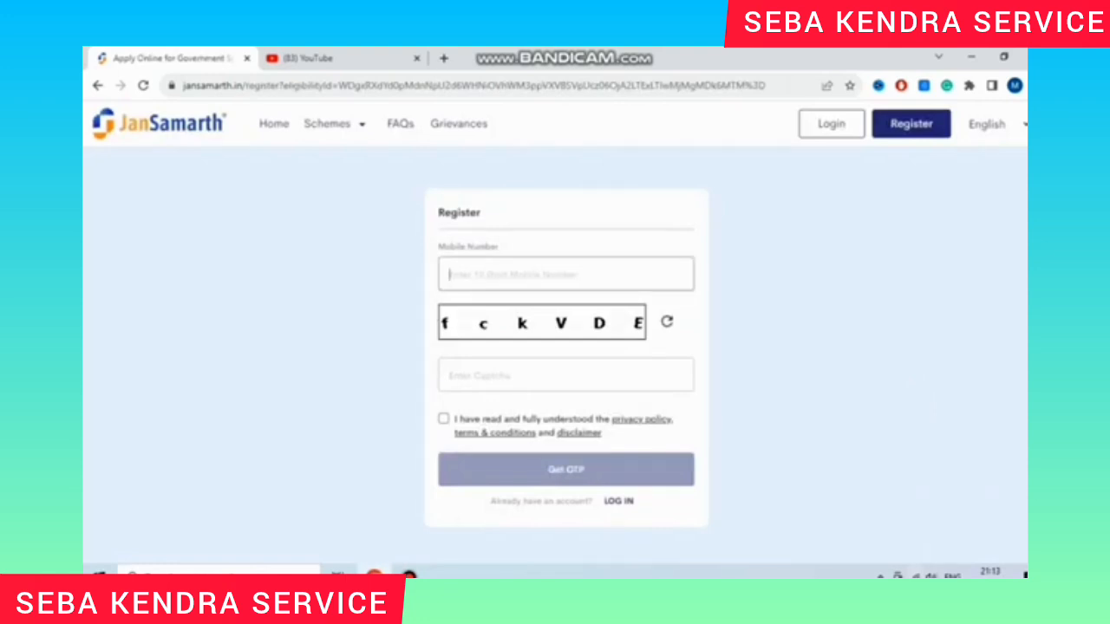
{"action": "left_click", "coordinate": [443, 419]}
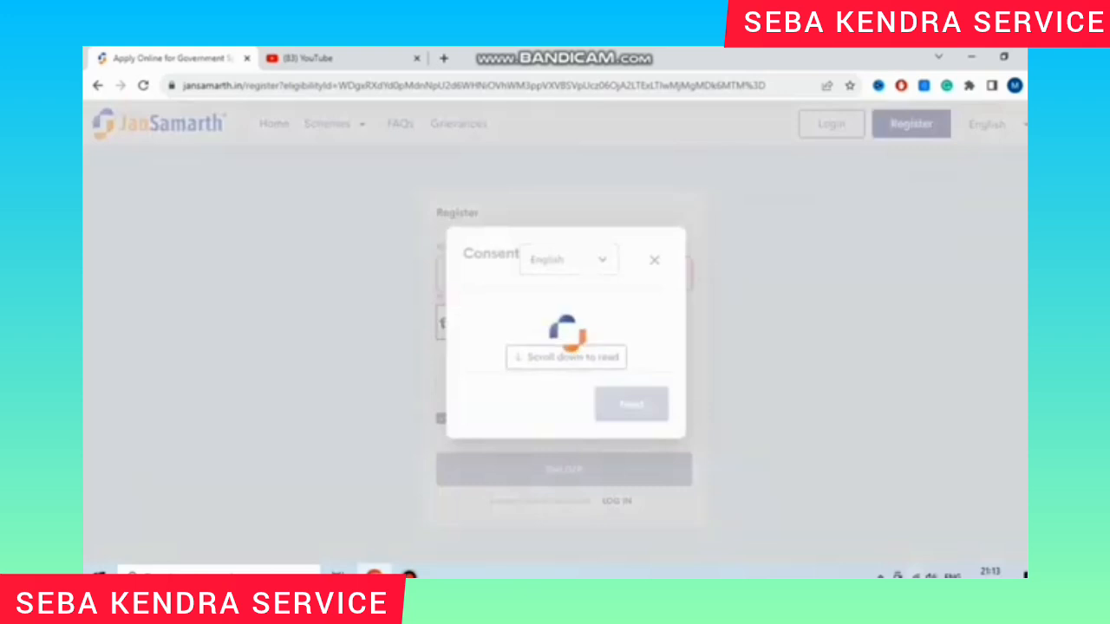
{"action": "scroll", "coordinate": [566, 338], "scroll_direction": "down", "scroll_amount": 2}
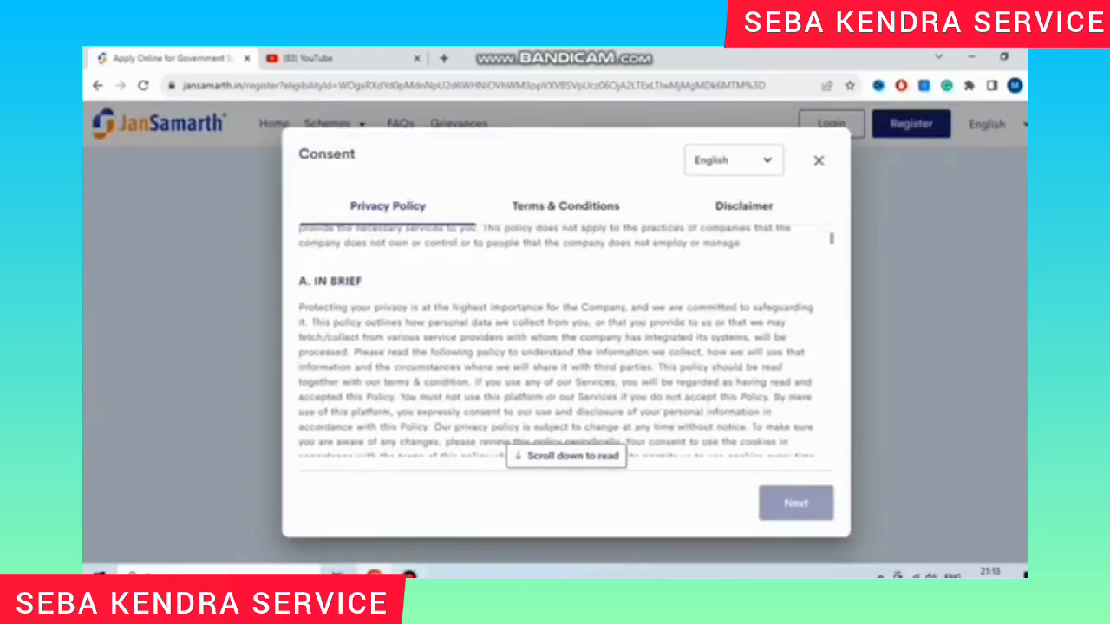
{"action": "left_click", "coordinate": [409, 574]}
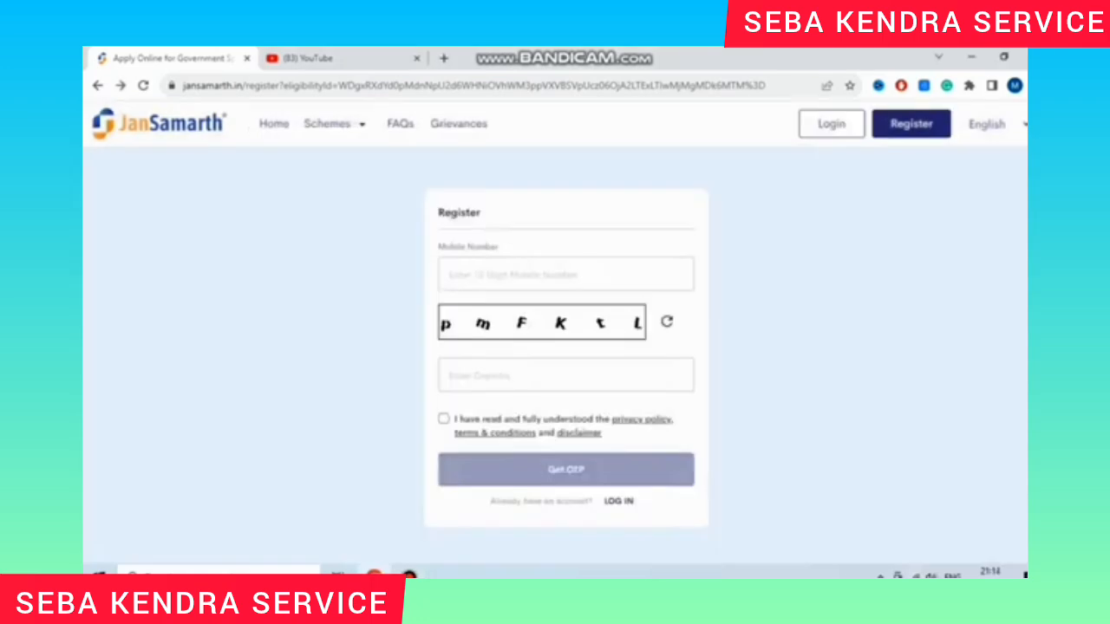
- Switch from registration to the applicant login and sign in to the existing account
{"action": "left_click", "coordinate": [618, 501]}
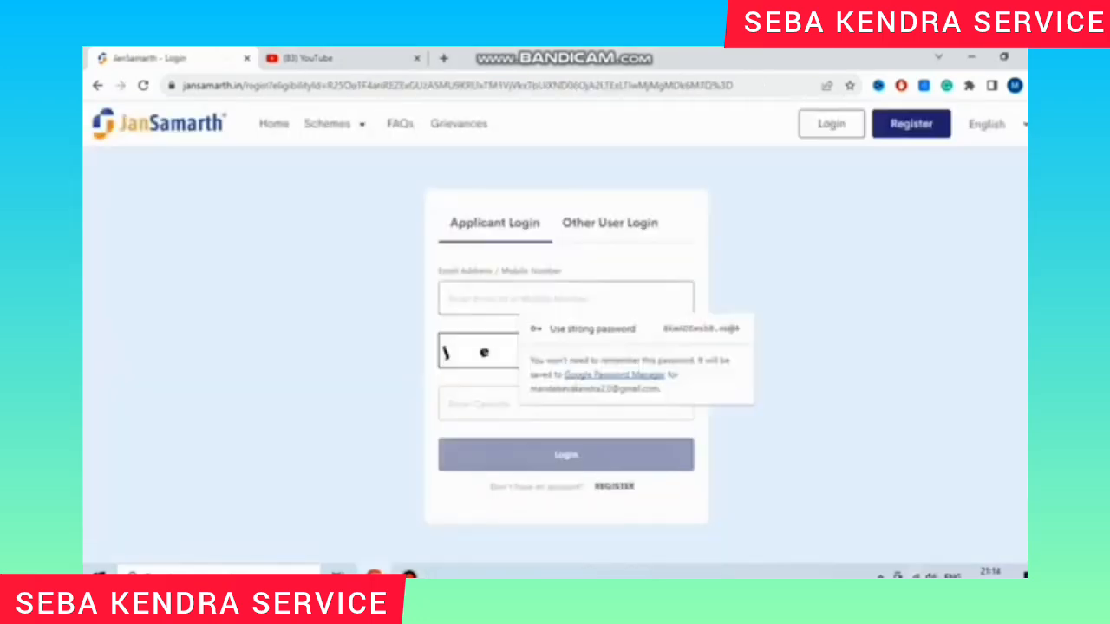
{"action": "left_click", "coordinate": [619, 502]}
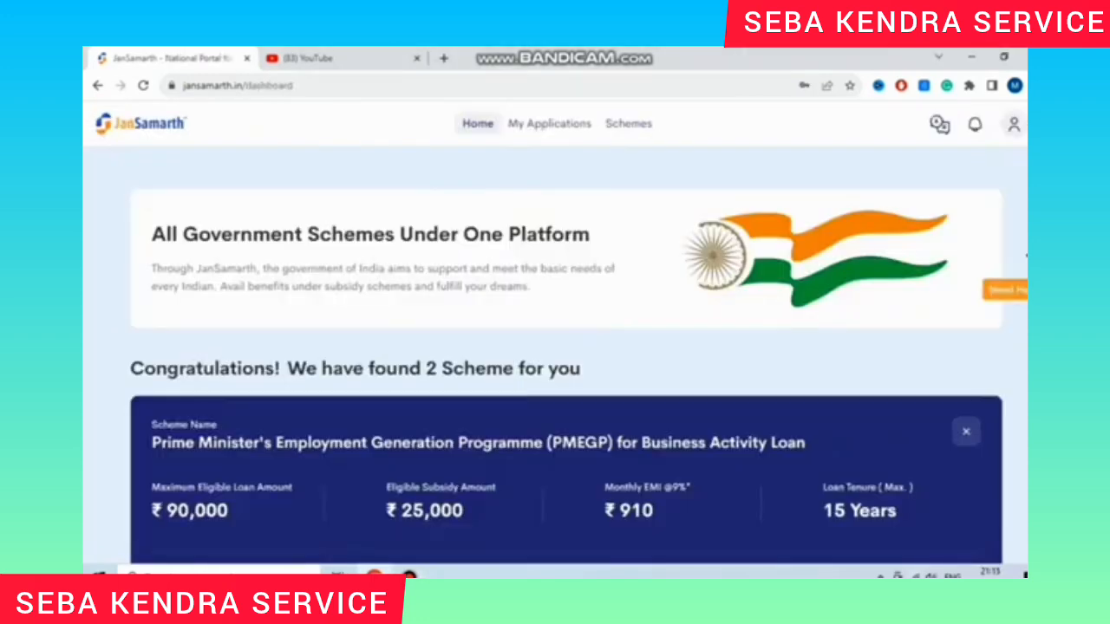
- Proceed with Pradhan Mantri MUDRA Yojna (PMMY) for Business Activity Loan and confirm the previously provided details after reviewing them
{"action": "scroll", "coordinate": [1026, 256], "scroll_direction": "down", "scroll_amount": 5}
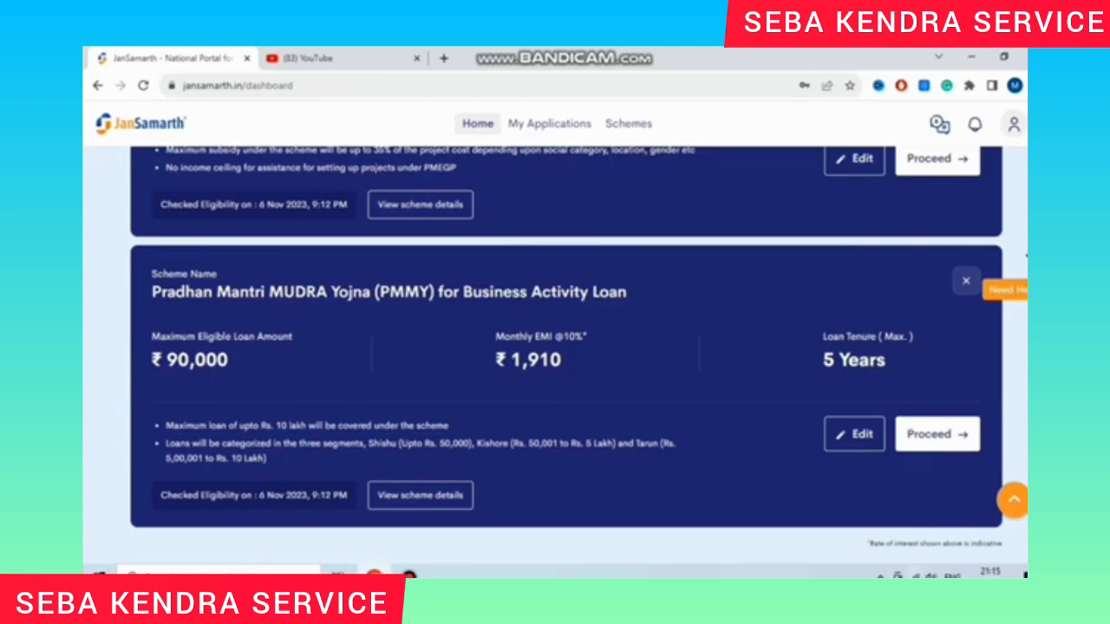
{"action": "left_click", "coordinate": [409, 574]}
{"action": "left_click", "coordinate": [937, 434]}
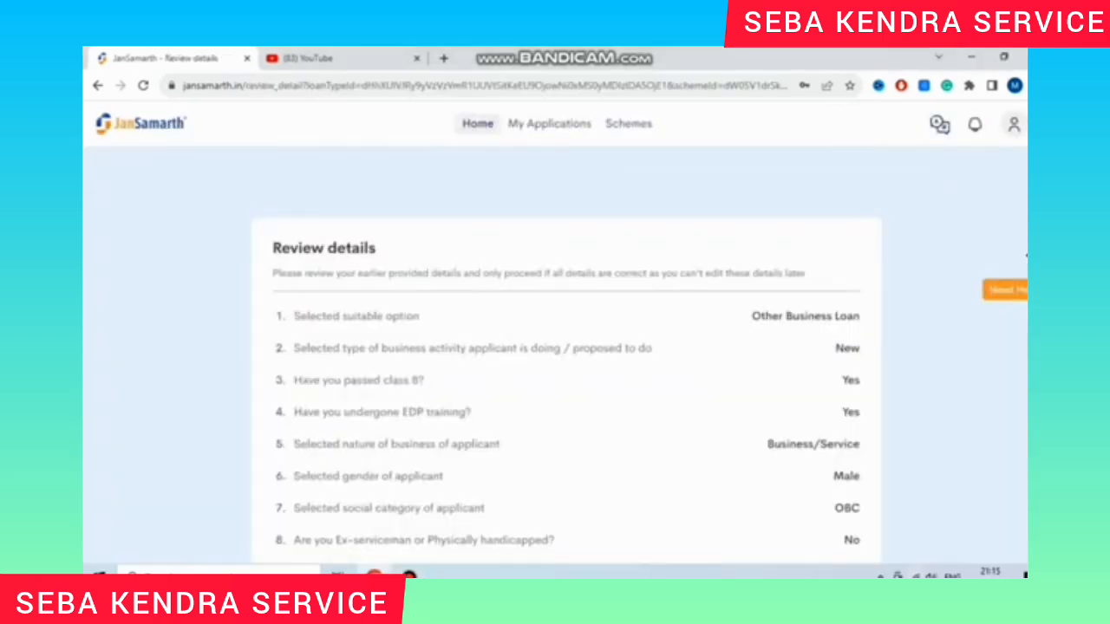
{"action": "scroll", "coordinate": [565, 347], "scroll_direction": "down", "scroll_amount": 8}
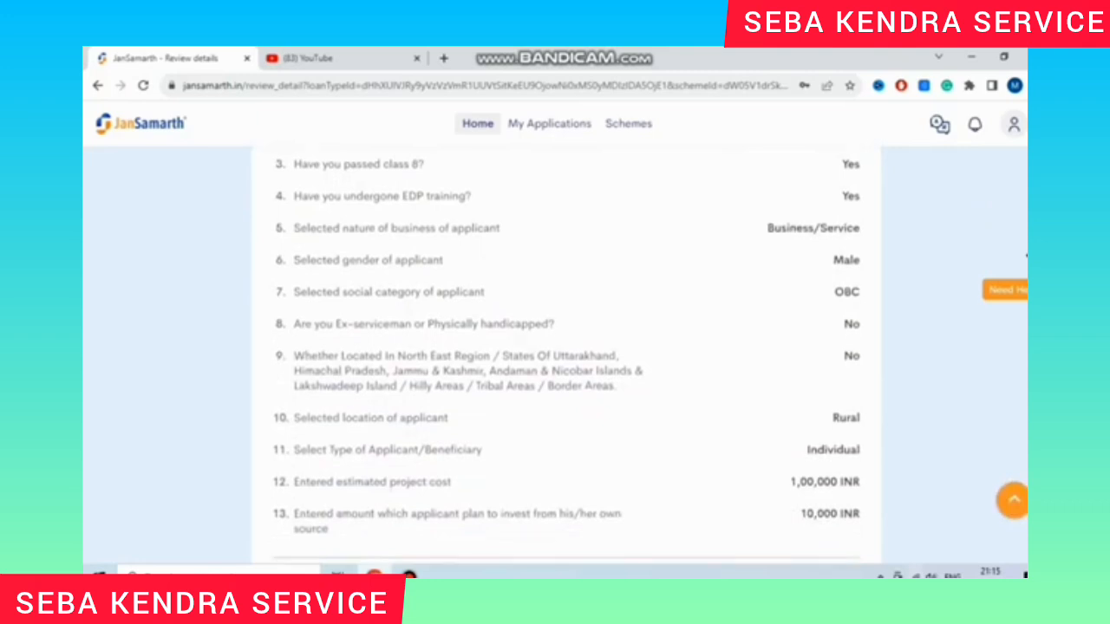
{"action": "left_click", "coordinate": [815, 393]}
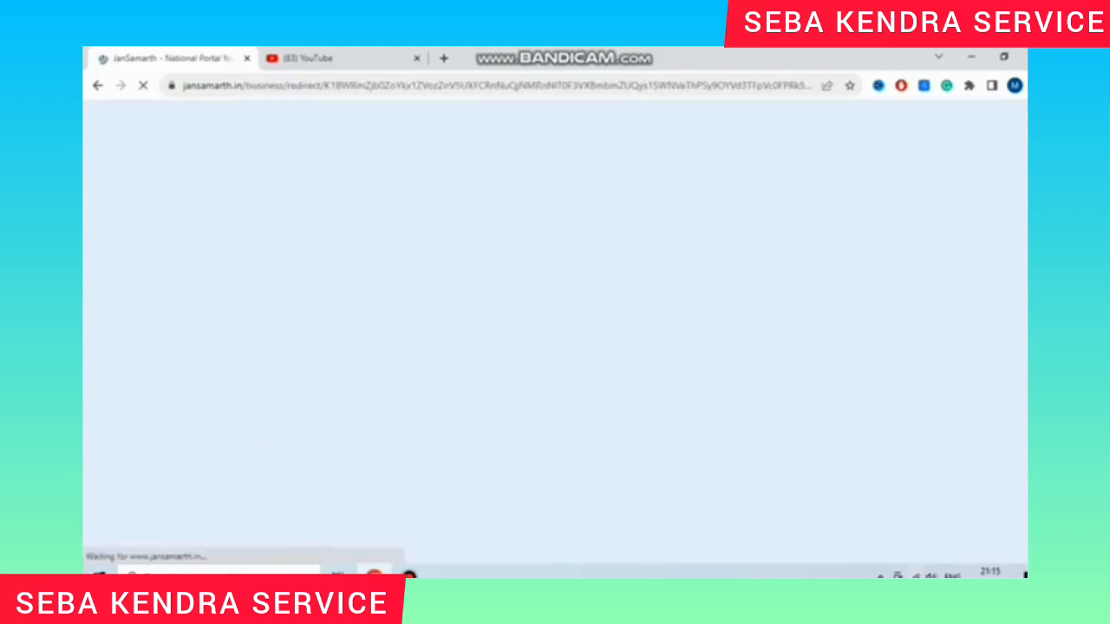
{"action": "left_click", "coordinate": [409, 574]}
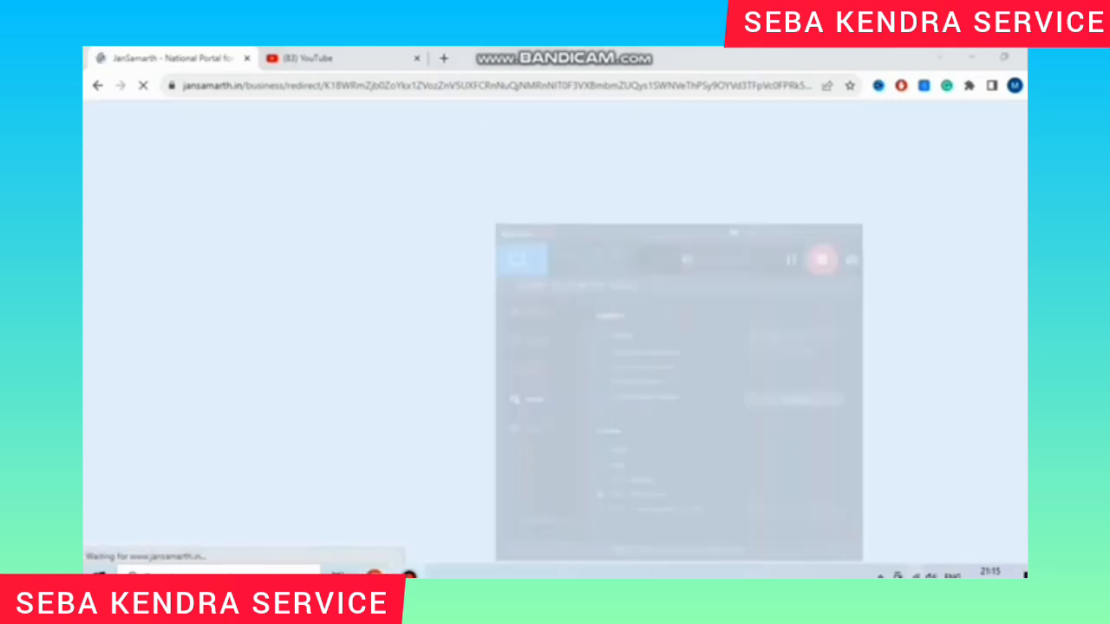
{"action": "left_click", "coordinate": [873, 182]}
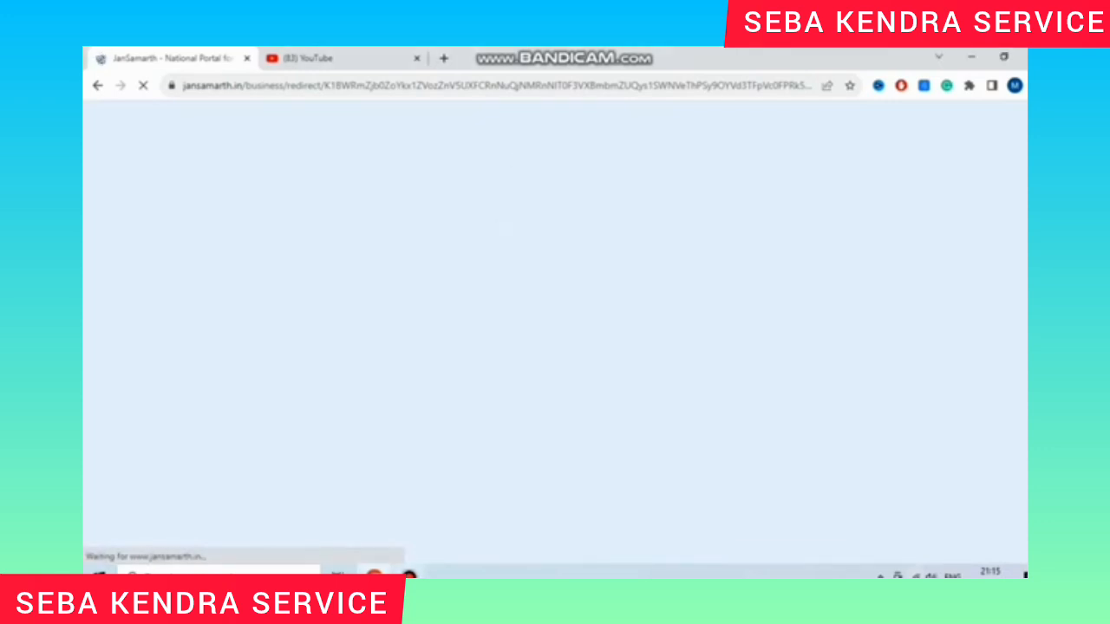
{"action": "left_click", "coordinate": [410, 574]}
{"action": "left_click", "coordinate": [874, 182]}
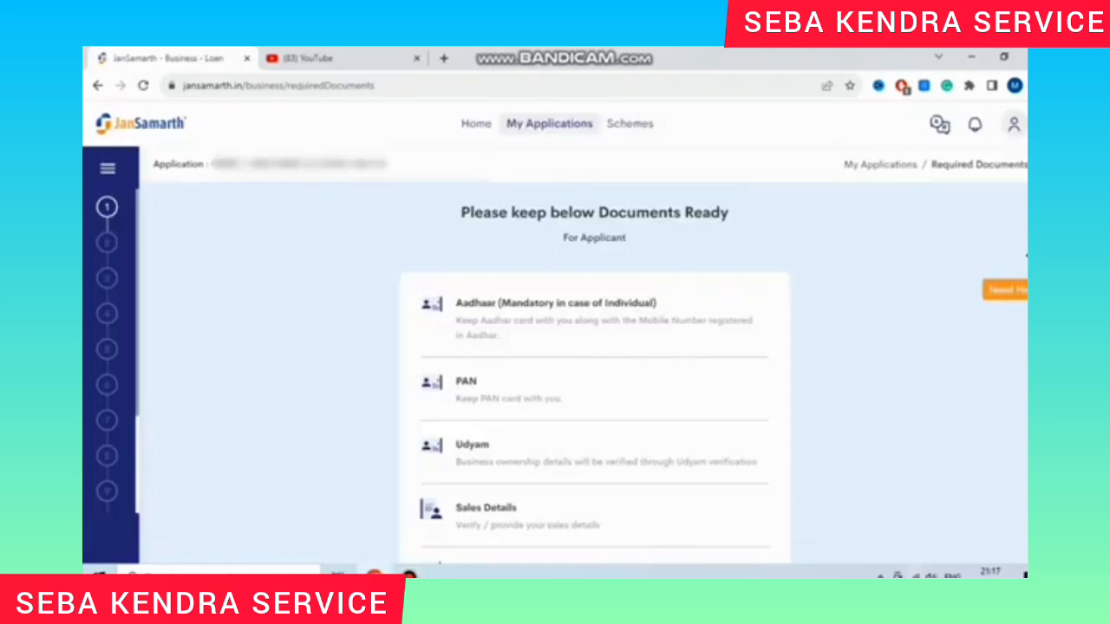
- Review the list of documents the applicant must keep ready and proceed with the loan application
{"action": "scroll", "coordinate": [595, 377], "scroll_direction": "down", "scroll_amount": 1}
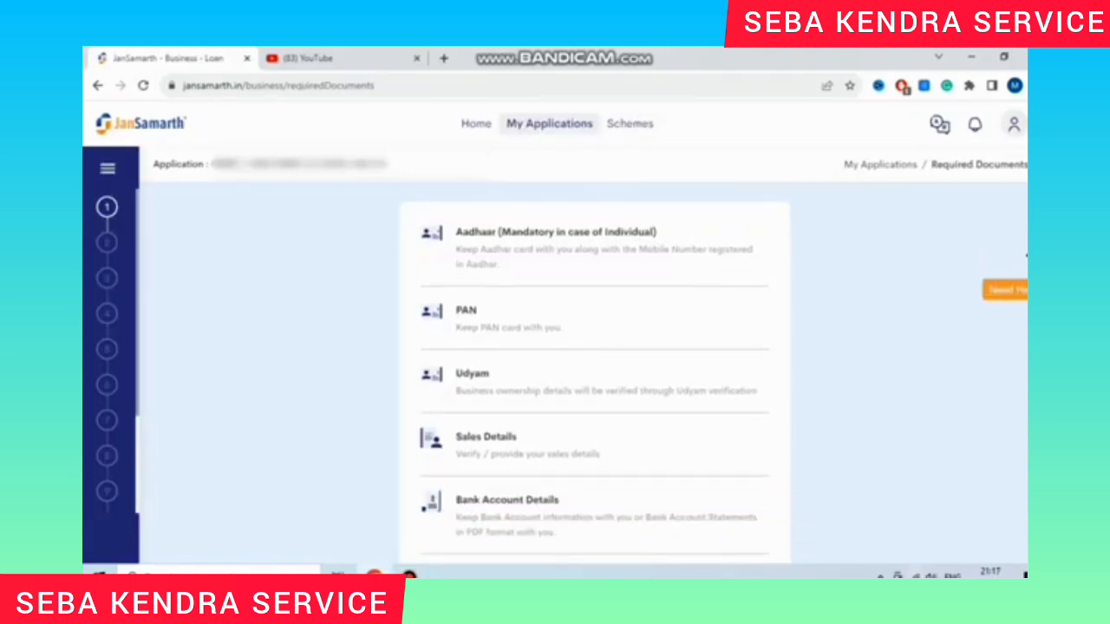
{"action": "scroll", "coordinate": [595, 376], "scroll_direction": "down", "scroll_amount": 1}
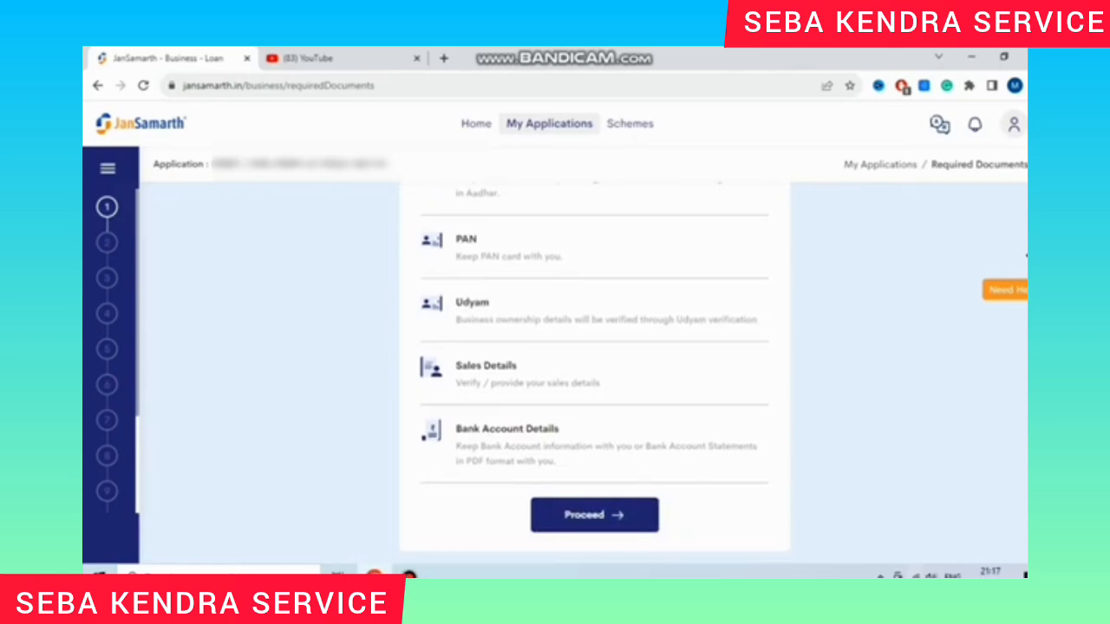
{"action": "left_click", "coordinate": [595, 515]}
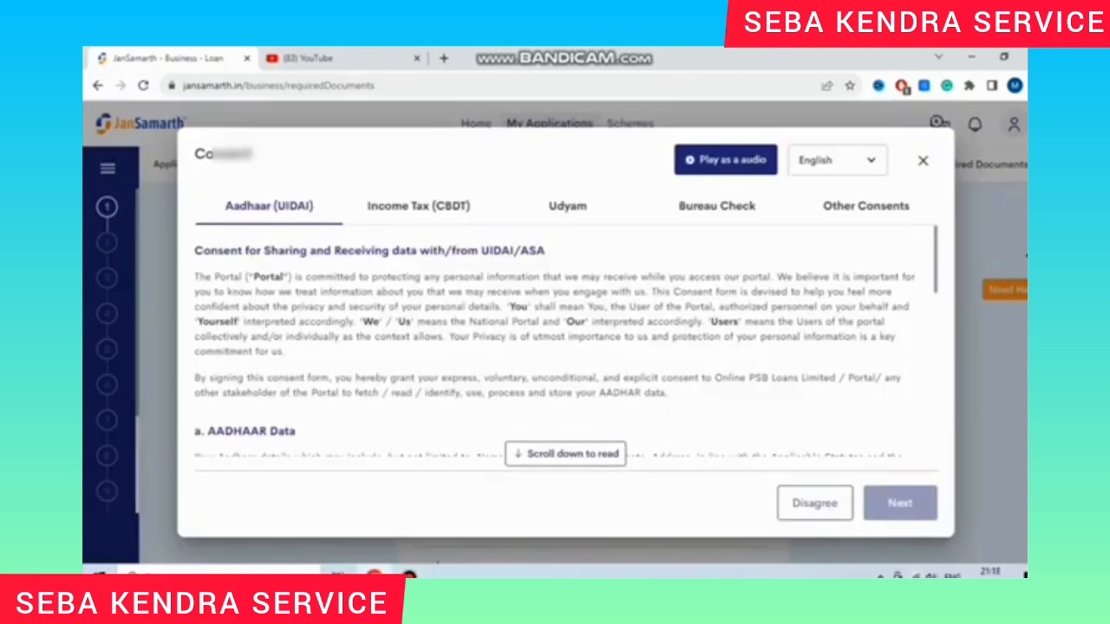
- Read through and accept the Aadhaar (UIDAI), Income Tax (CBDT), Udyam, Bureau Check and Other Consents for the application
{"action": "scroll", "coordinate": [565, 347], "scroll_direction": "down", "scroll_amount": 5}
{"action": "scroll", "coordinate": [565, 347], "scroll_direction": "down", "scroll_amount": 5}
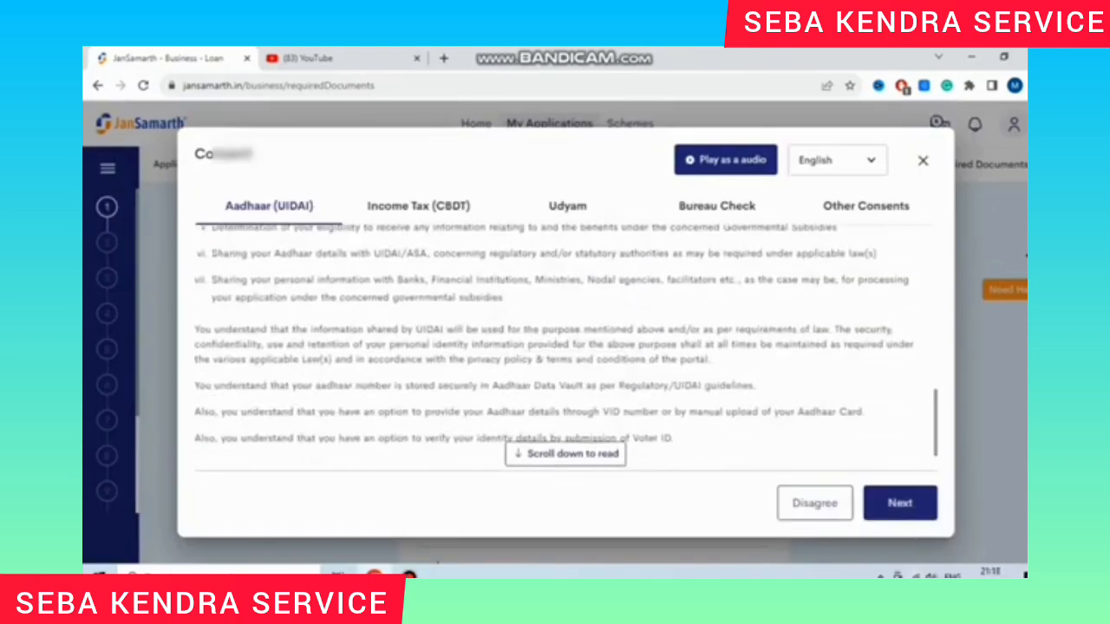
{"action": "left_click", "coordinate": [900, 503]}
{"action": "scroll", "coordinate": [565, 347], "scroll_direction": "down", "scroll_amount": 5}
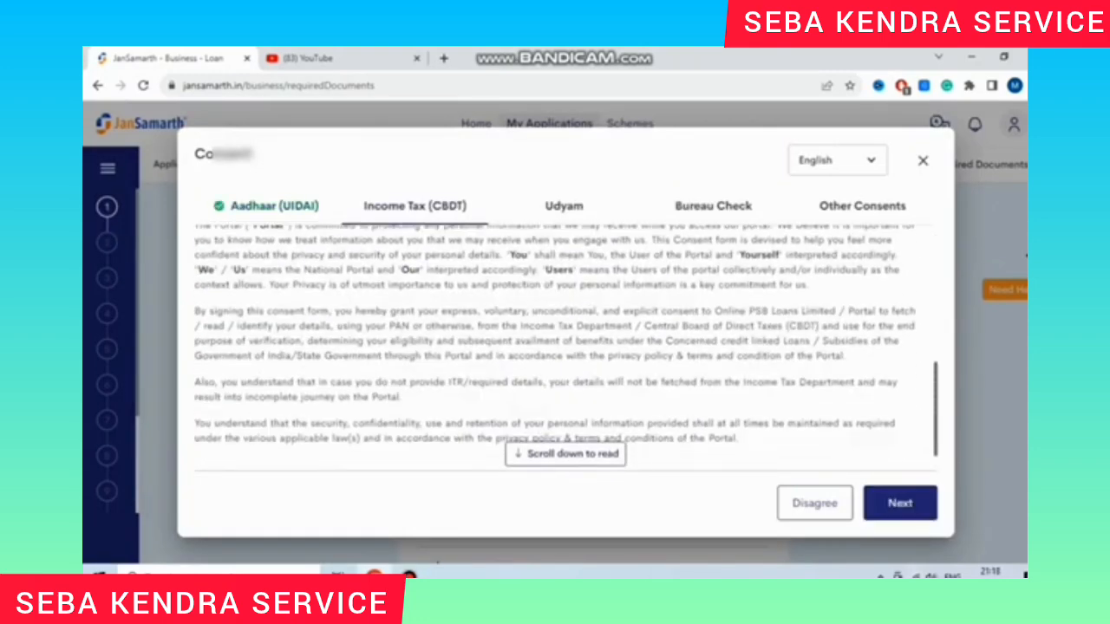
{"action": "left_click", "coordinate": [900, 503]}
{"action": "scroll", "coordinate": [565, 347], "scroll_direction": "down", "scroll_amount": 5}
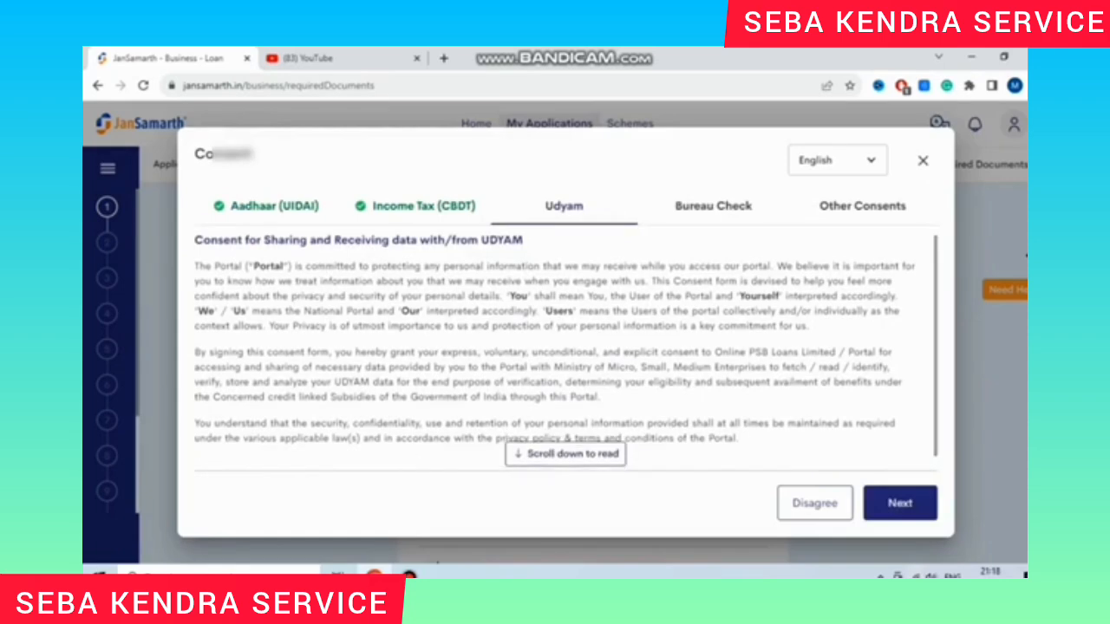
{"action": "left_click", "coordinate": [900, 503]}
{"action": "scroll", "coordinate": [565, 347], "scroll_direction": "down", "scroll_amount": 5}
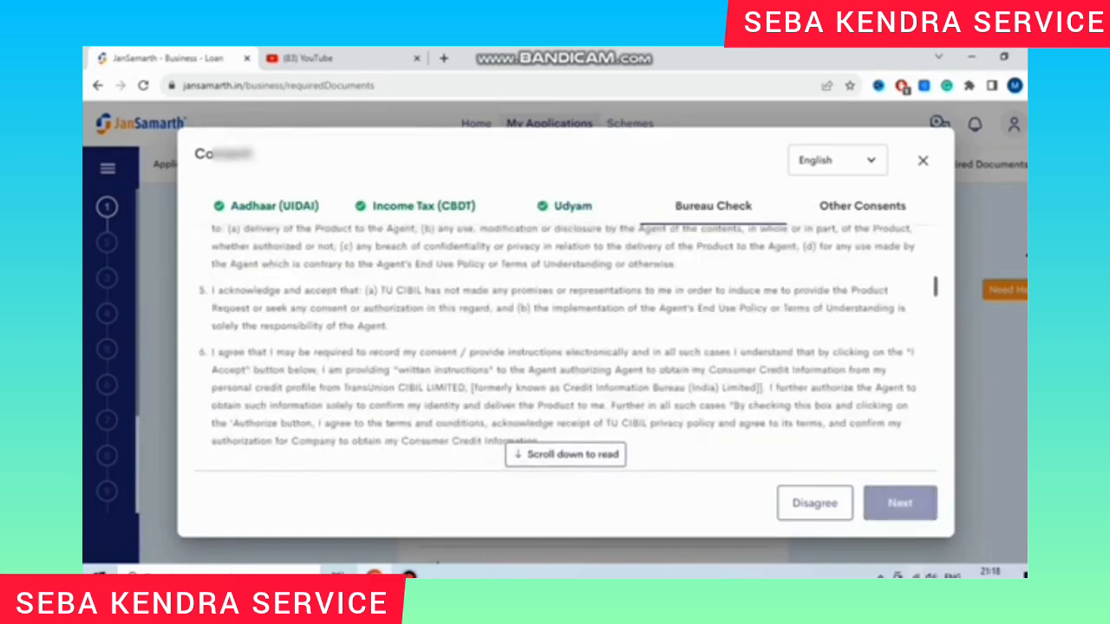
{"action": "left_click", "coordinate": [900, 503]}
{"action": "left_click", "coordinate": [868, 502]}
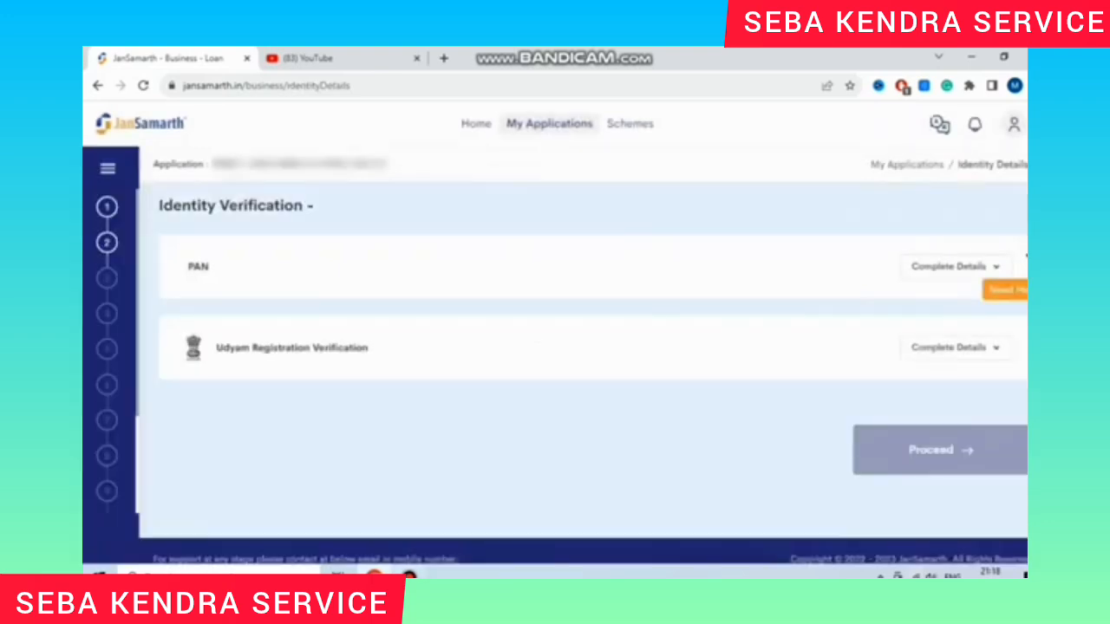
- Expand the PAN details in Identity Verification and complete the verification with the applicant's PAN and date of birth
{"action": "left_click", "coordinate": [955, 267]}
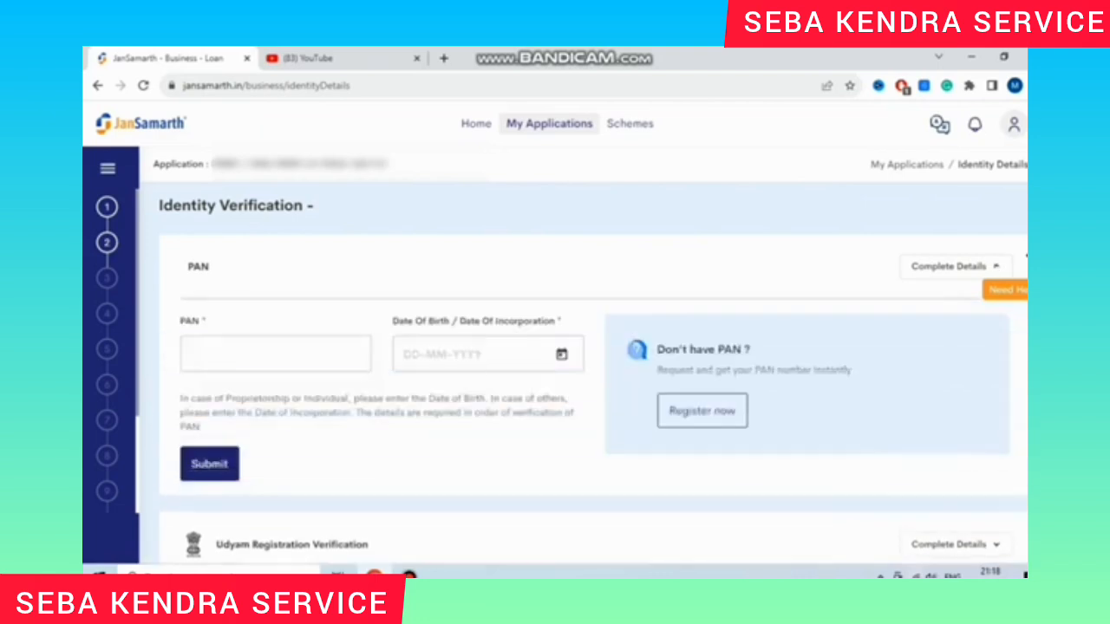
{"action": "scroll", "coordinate": [593, 373], "scroll_direction": "down", "scroll_amount": 1}
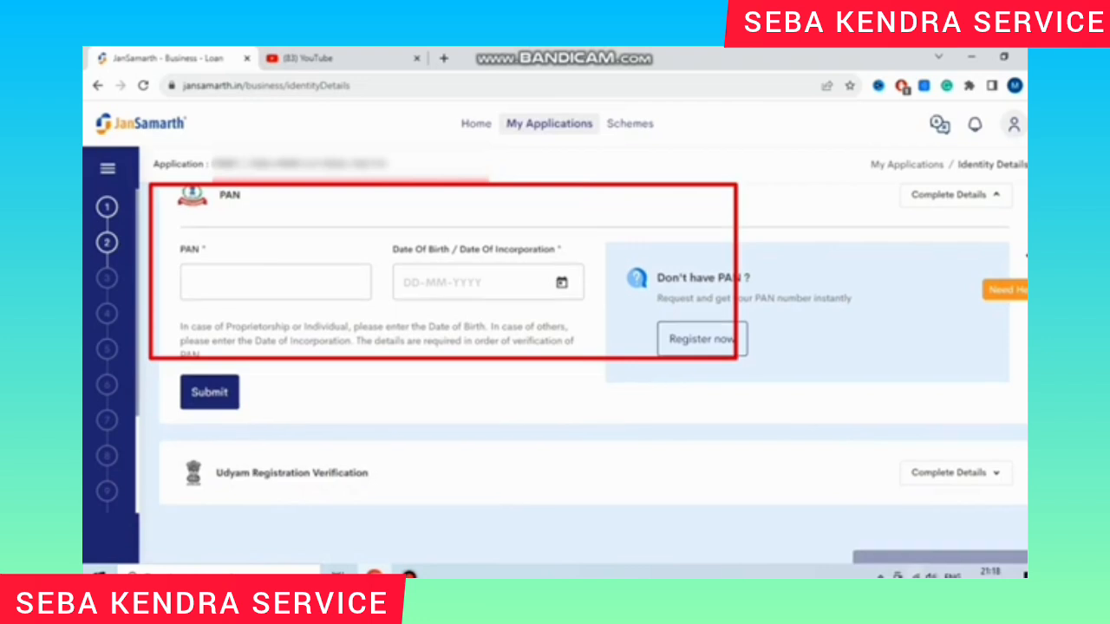
{"action": "scroll", "coordinate": [581, 373], "scroll_direction": "down", "scroll_amount": 2}
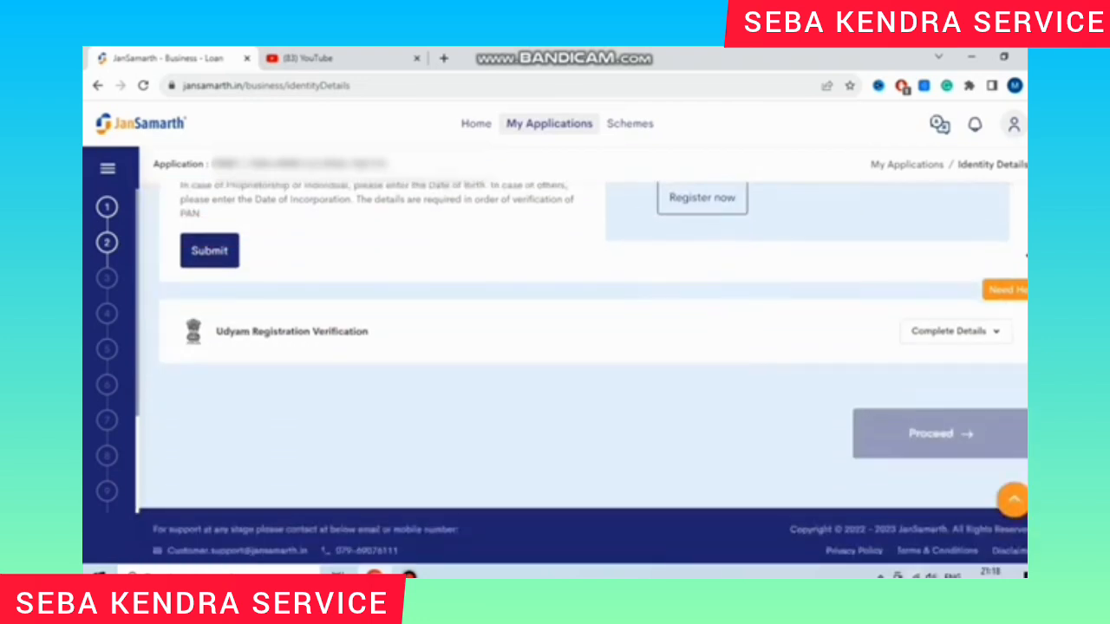
{"action": "left_click", "coordinate": [410, 573]}
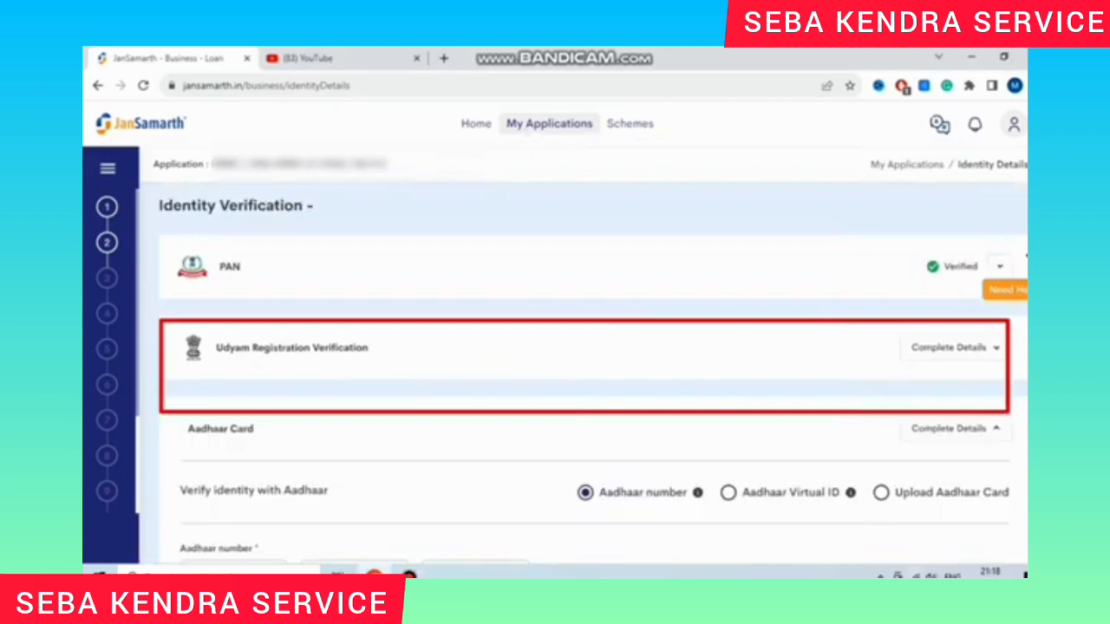
- Examine the Udyam Registration Verification details, including the registration and mobile number fields and the option to register
{"action": "left_click", "coordinate": [955, 348]}
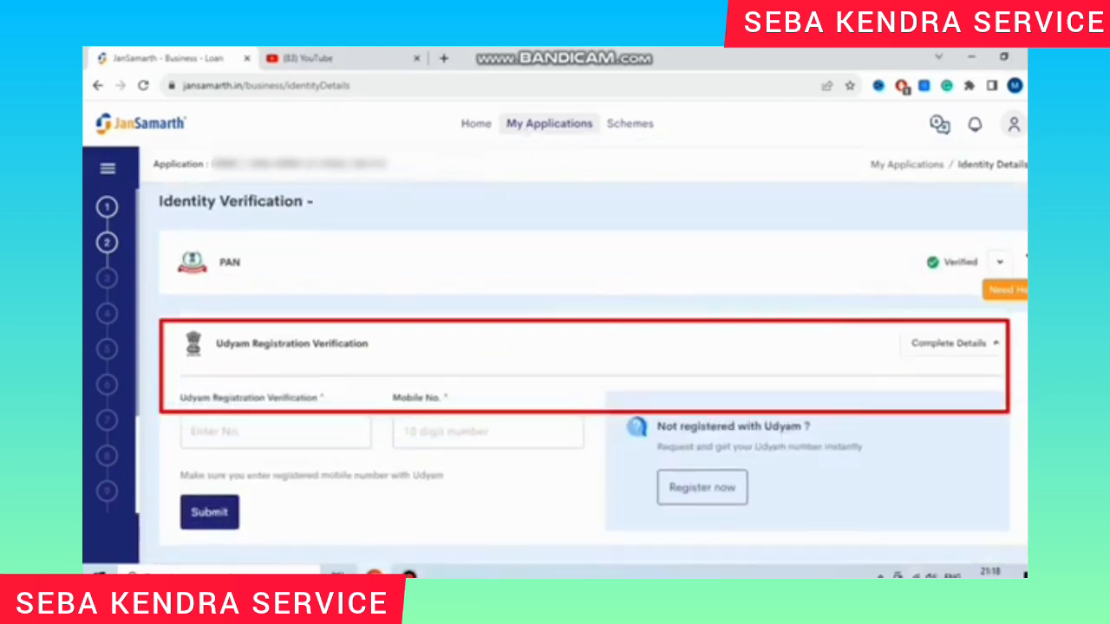
{"action": "scroll", "coordinate": [590, 373], "scroll_direction": "down", "scroll_amount": 1}
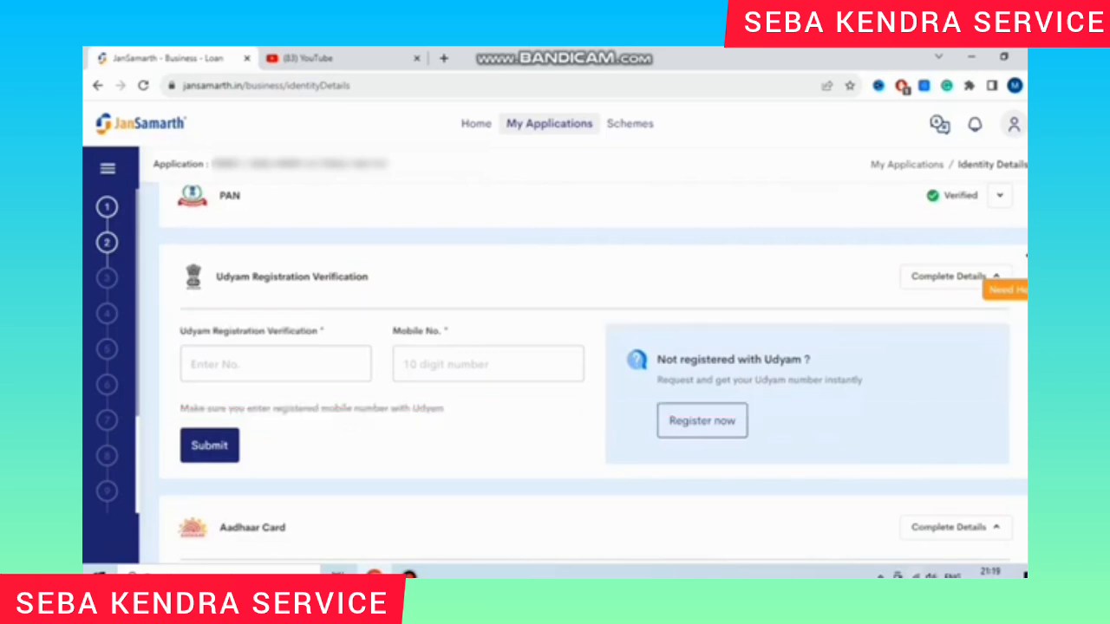
{"action": "left_click", "coordinate": [955, 277]}
- Give consent to share the applicant's details for identity verification by Aadhaar number
{"action": "scroll", "coordinate": [954, 277], "scroll_direction": "down", "scroll_amount": 2}
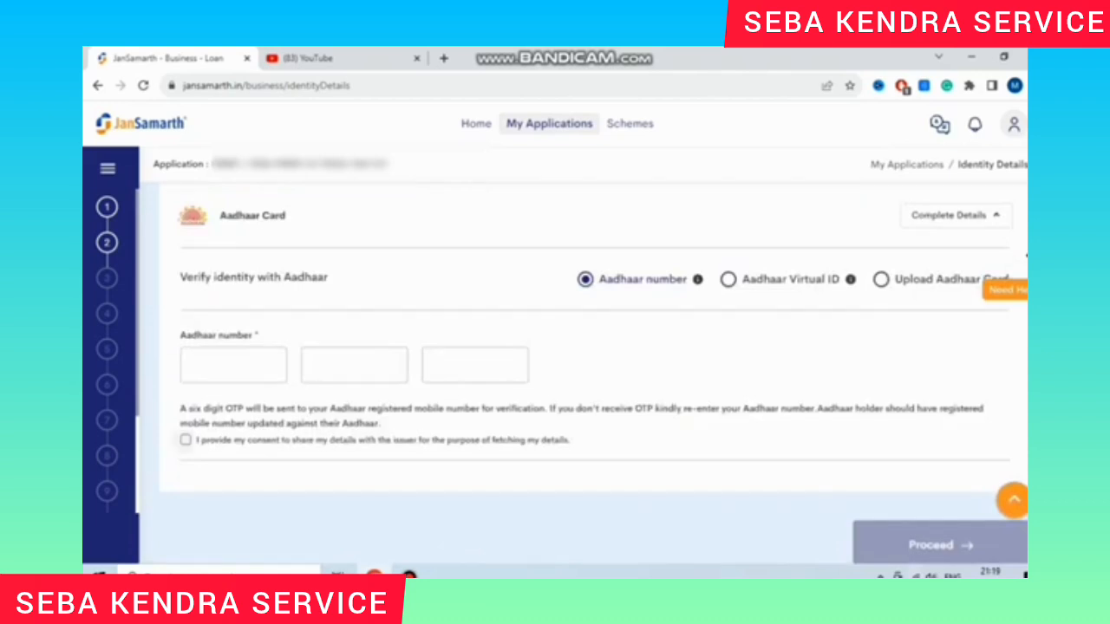
{"action": "left_click", "coordinate": [185, 439]}
{"action": "scroll", "coordinate": [583, 369], "scroll_direction": "down", "scroll_amount": 1}
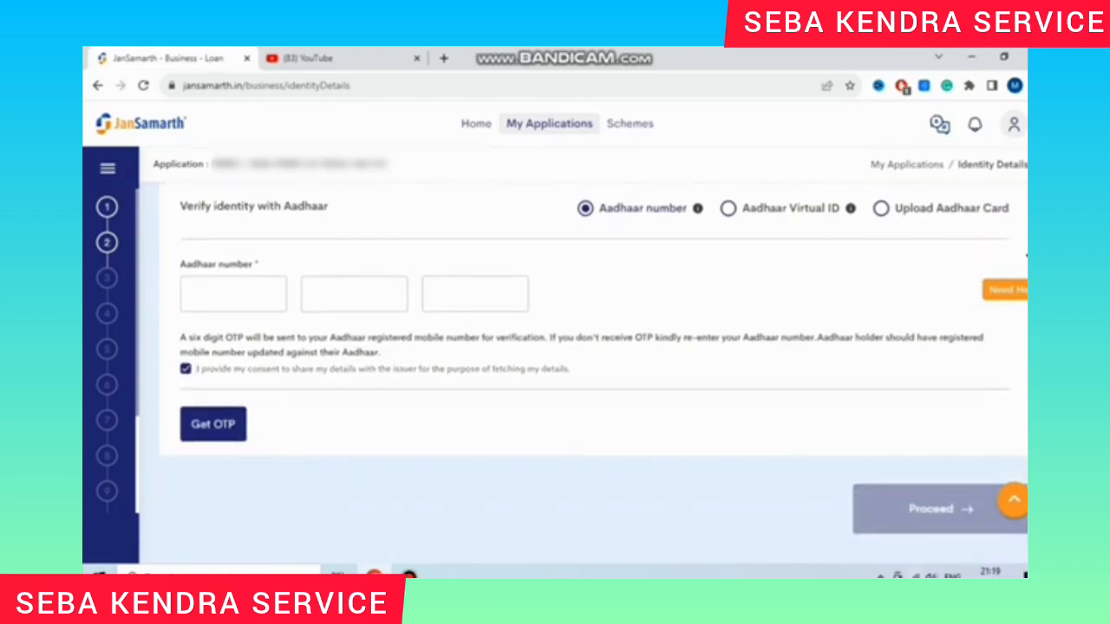
{"action": "scroll", "coordinate": [582, 372], "scroll_direction": "down", "scroll_amount": 1}
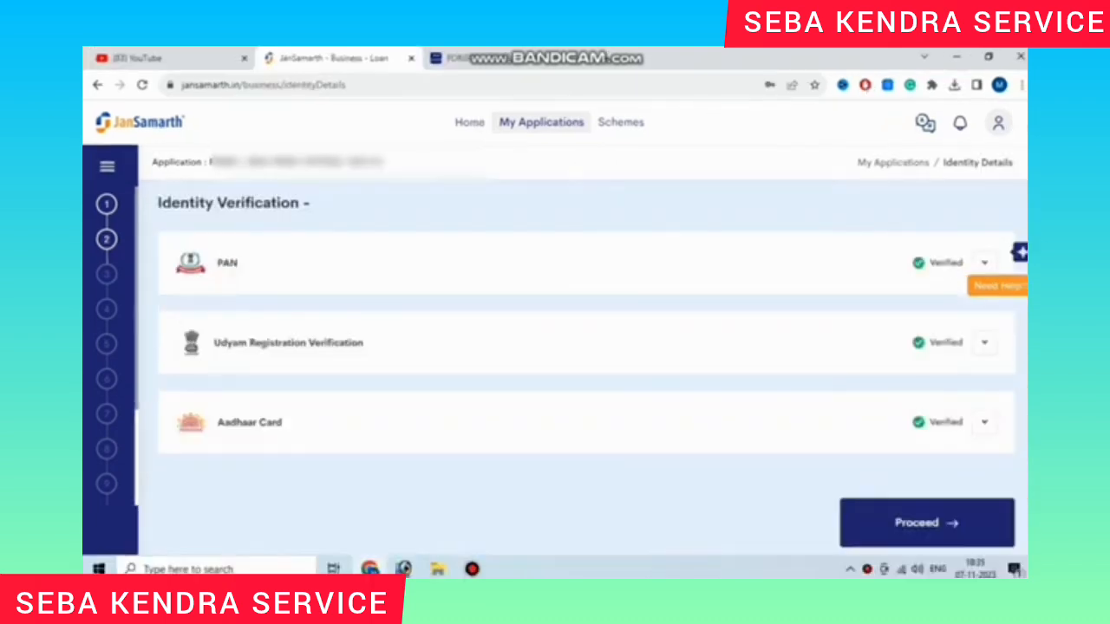
- Continue to Sales Details with the application prepopulated from earlier data, and select "GST is not applicable to my Product/Service"
{"action": "left_click", "coordinate": [926, 523]}
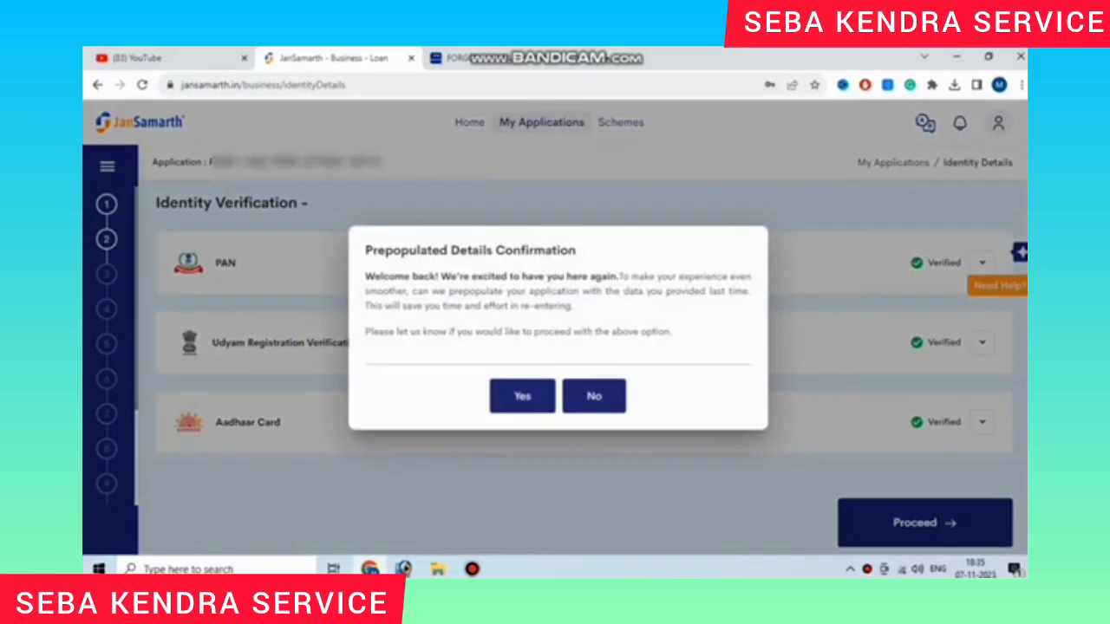
{"action": "left_click", "coordinate": [522, 397]}
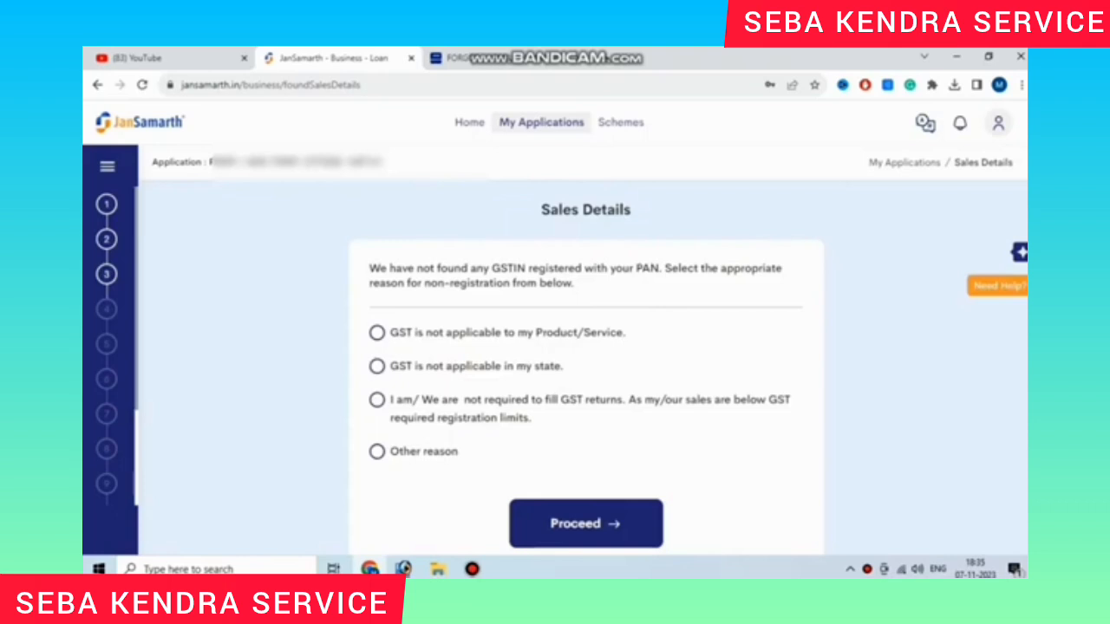
{"action": "left_click", "coordinate": [377, 333]}
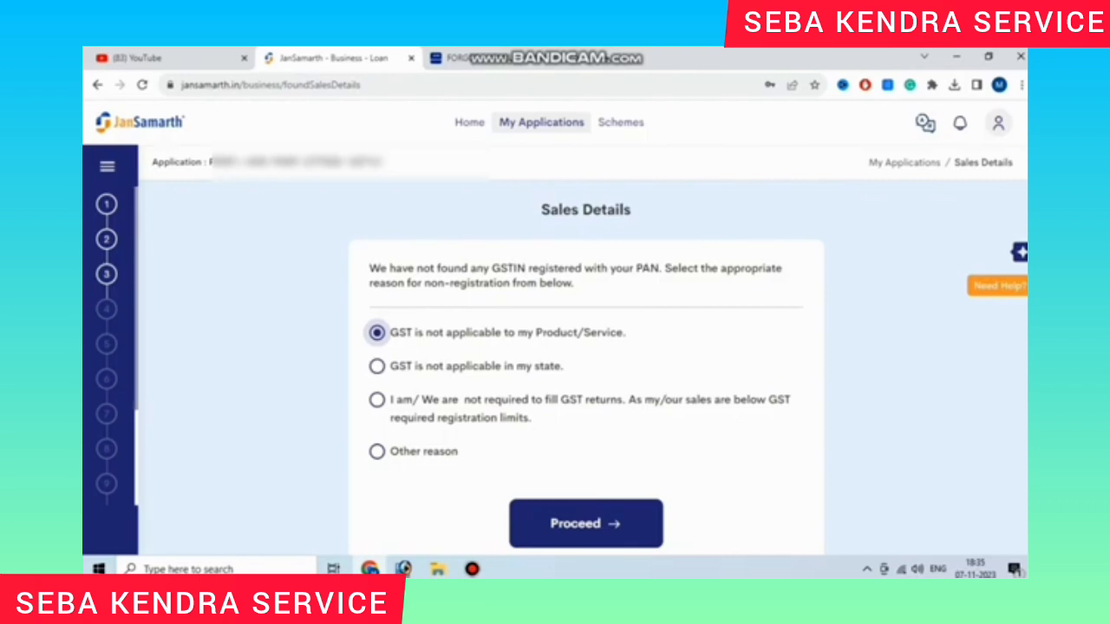
- Select the reason that GST returns are not required because sales are below GST registration limits, and proceed to the full Sales Details form
{"action": "left_click", "coordinate": [378, 400]}
{"action": "left_click", "coordinate": [378, 452]}
{"action": "left_click", "coordinate": [377, 400]}
{"action": "scroll", "coordinate": [377, 399], "scroll_direction": "down", "scroll_amount": 1}
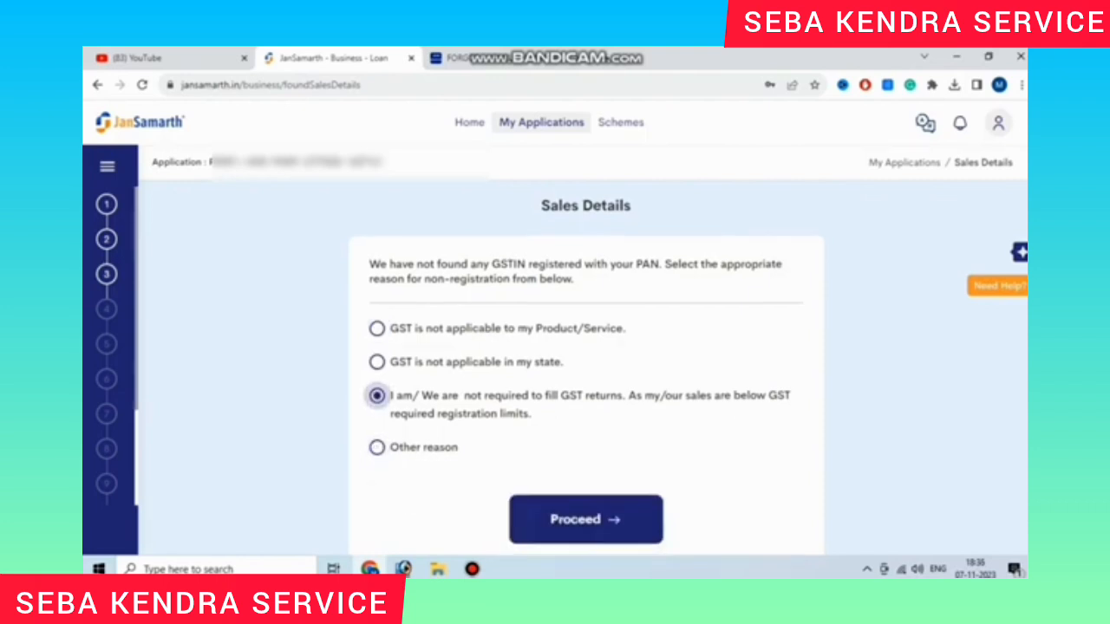
{"action": "left_click", "coordinate": [586, 453]}
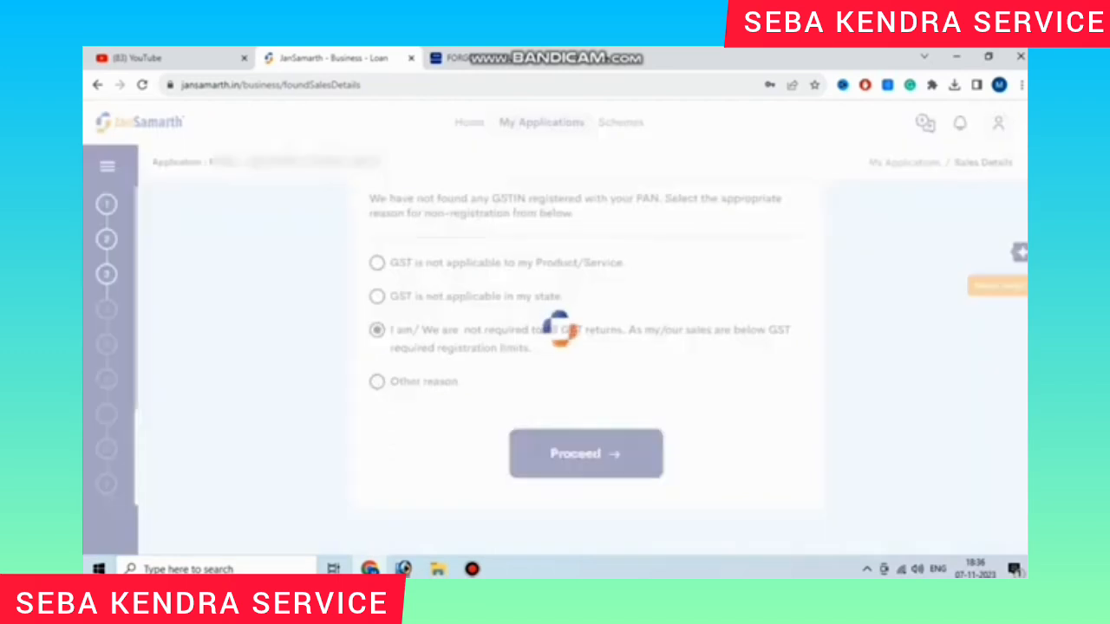
- Examine the Business Details fields of Sales Details, including the date, the State options, City and Highest Sales to One Customer
{"action": "mouse_move", "coordinate": [472, 568]}
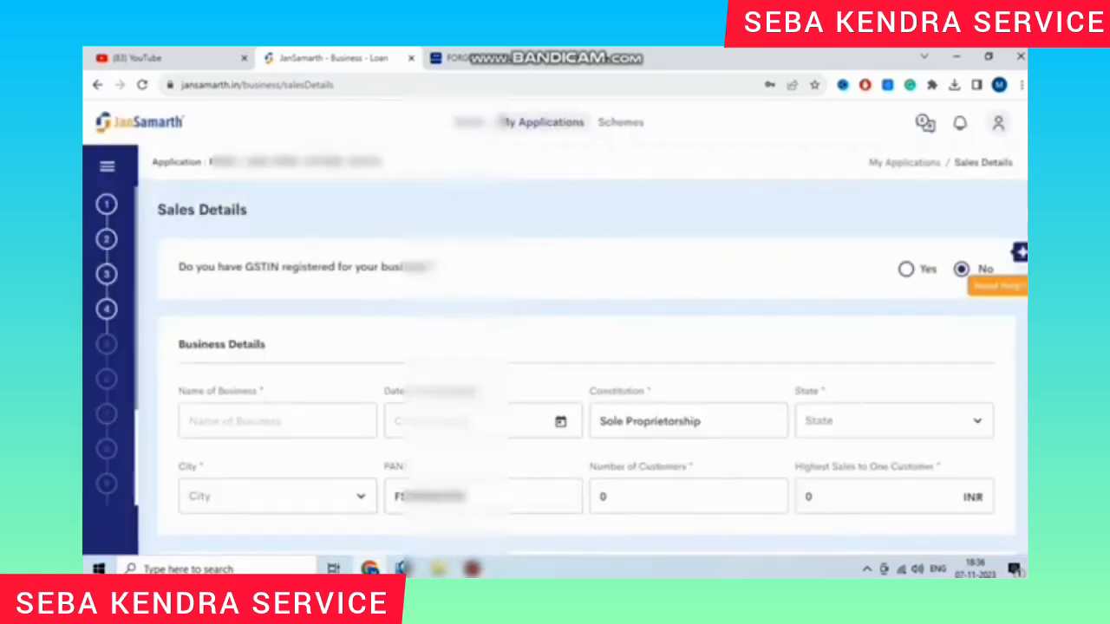
{"action": "scroll", "coordinate": [581, 364], "scroll_direction": "down", "scroll_amount": 2}
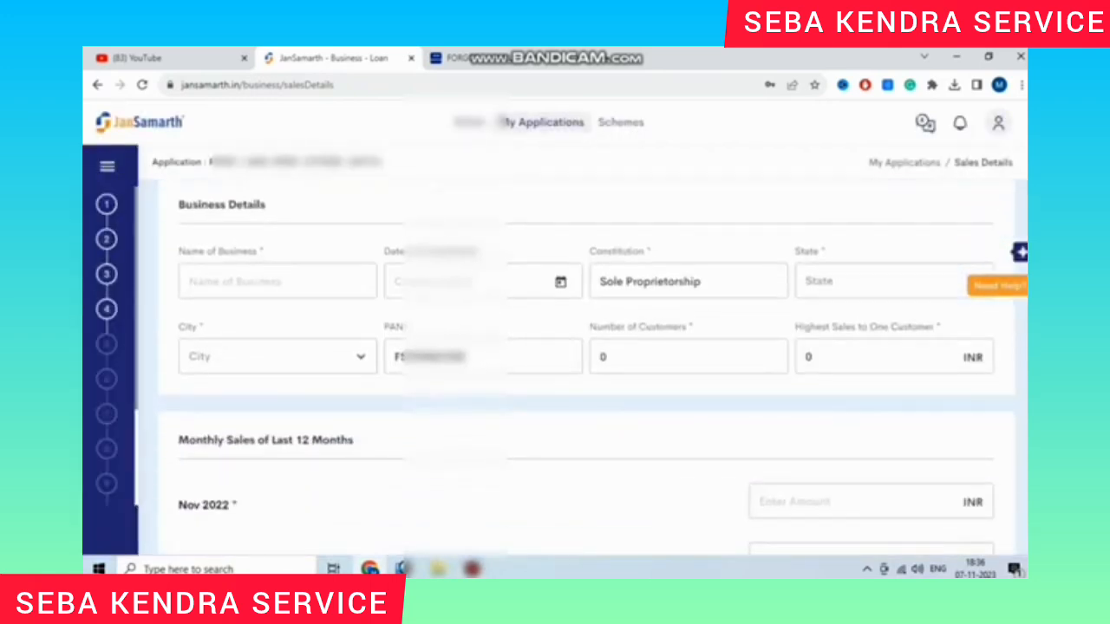
{"action": "scroll", "coordinate": [586, 376], "scroll_direction": "up", "scroll_amount": 1}
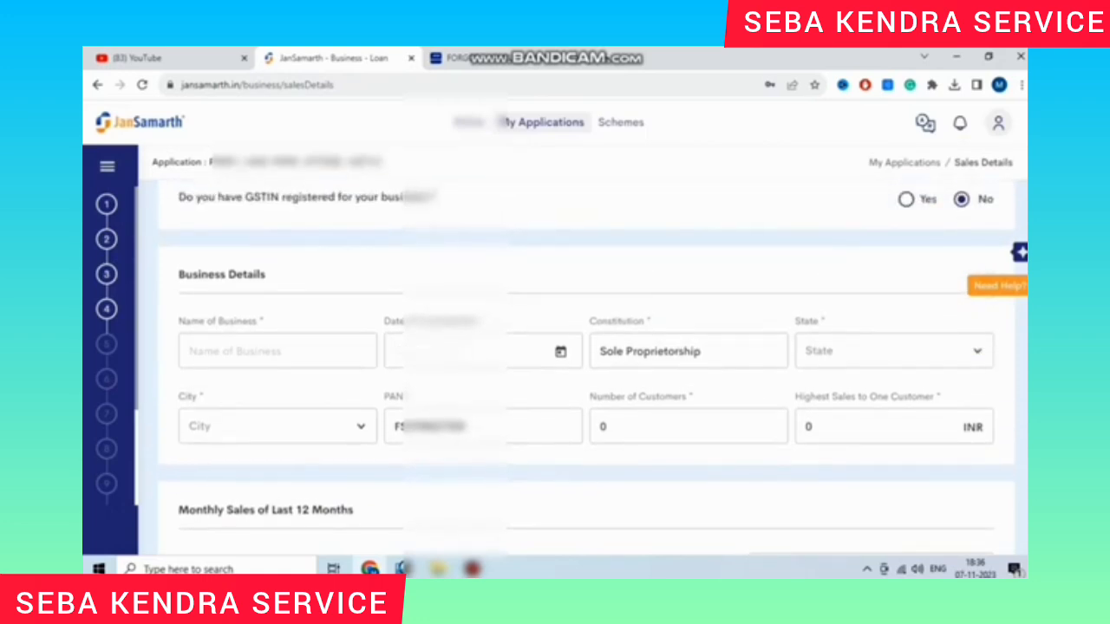
{"action": "left_click", "coordinate": [472, 351]}
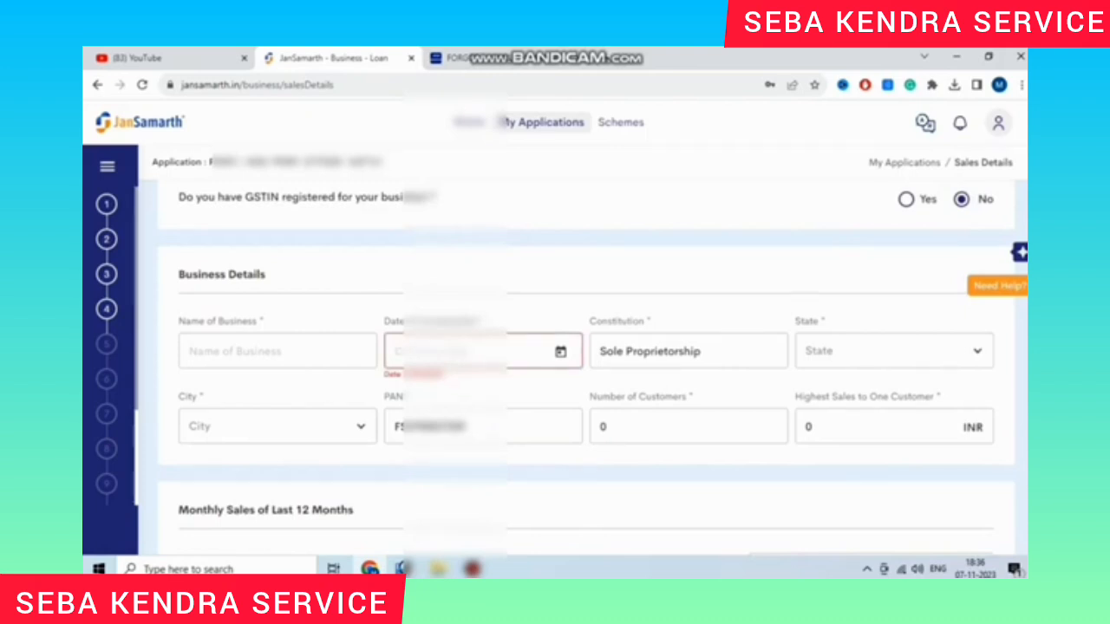
{"action": "left_click", "coordinate": [894, 352]}
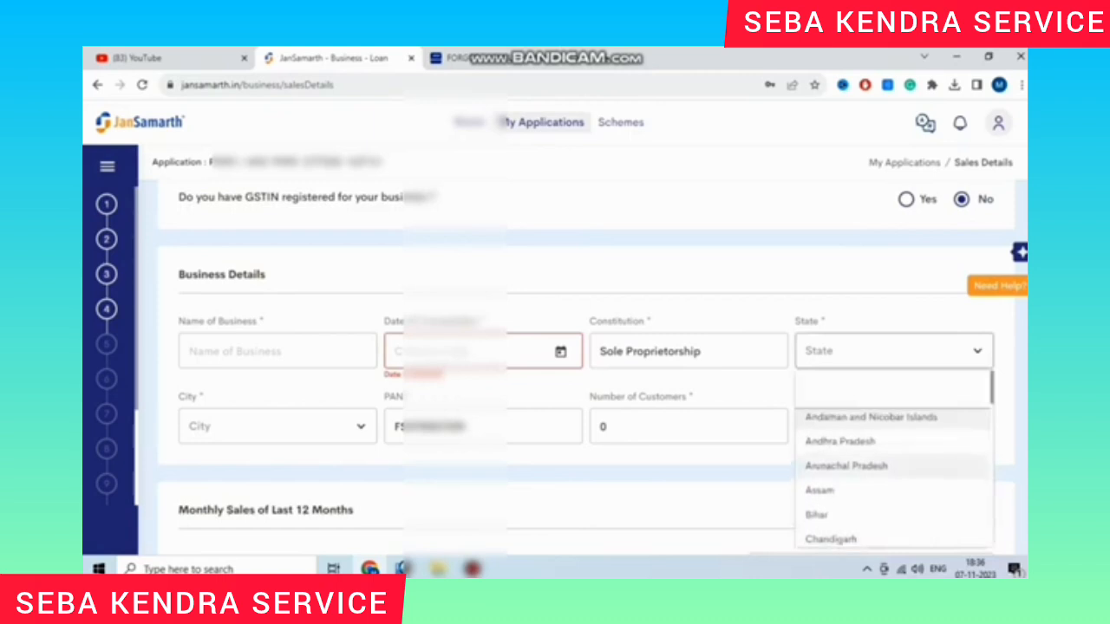
{"action": "scroll", "coordinate": [894, 467], "scroll_direction": "down", "scroll_amount": 4}
{"action": "scroll", "coordinate": [894, 466], "scroll_direction": "down", "scroll_amount": 2}
{"action": "key", "text": "Escape"}
{"action": "scroll", "coordinate": [576, 368], "scroll_direction": "down", "scroll_amount": 1}
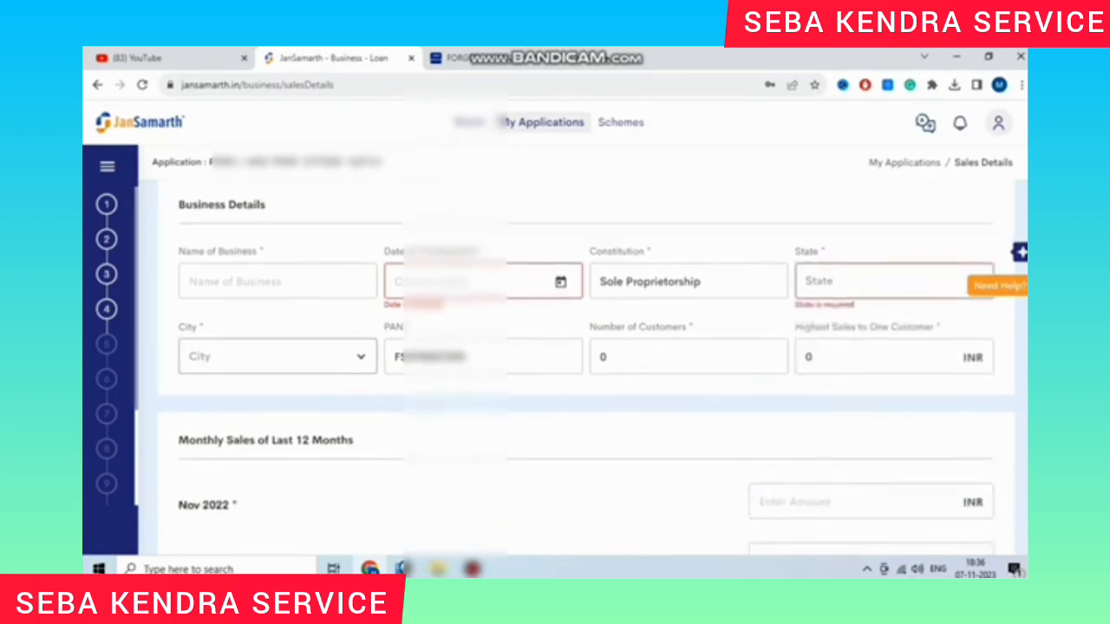
{"action": "left_click", "coordinate": [278, 357]}
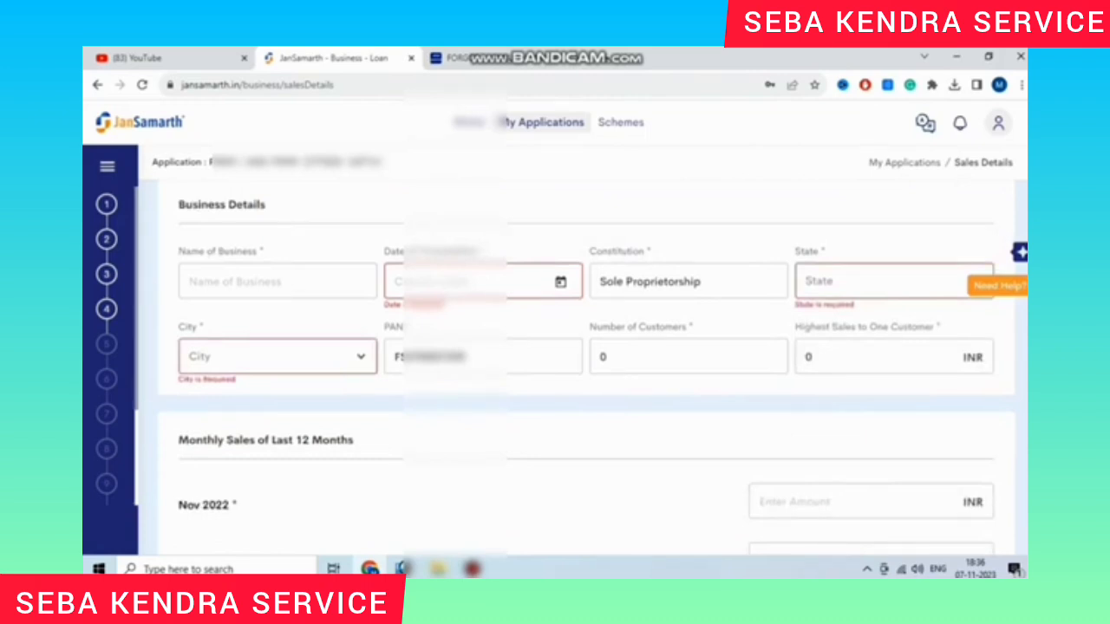
{"action": "left_click", "coordinate": [867, 357]}
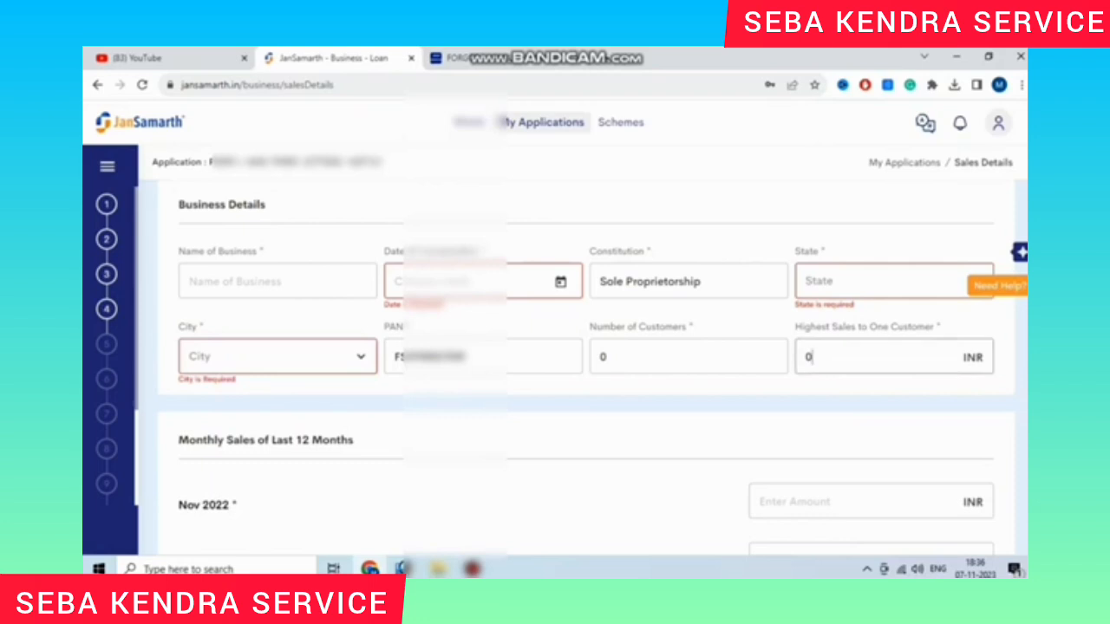
- Examine the Monthly Sales of Last 12 Months amount fields from Nov 2022 to Oct 2023
{"action": "scroll", "coordinate": [586, 366], "scroll_direction": "down", "scroll_amount": 3}
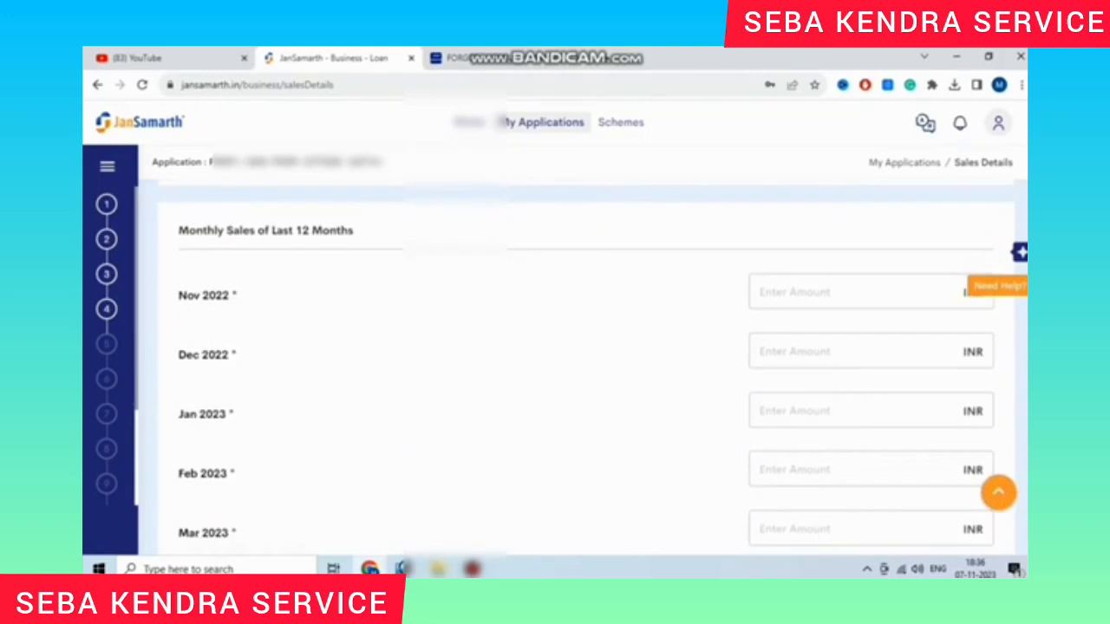
{"action": "left_click", "coordinate": [854, 292]}
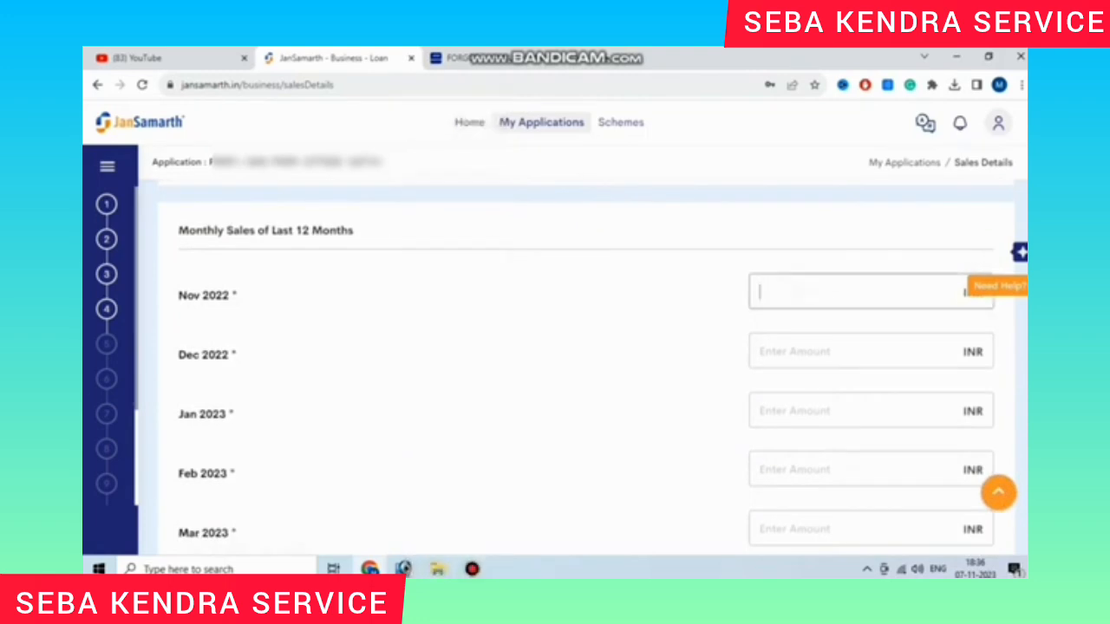
{"action": "scroll", "coordinate": [586, 368], "scroll_direction": "down", "scroll_amount": 2}
{"action": "left_click", "coordinate": [815, 212]}
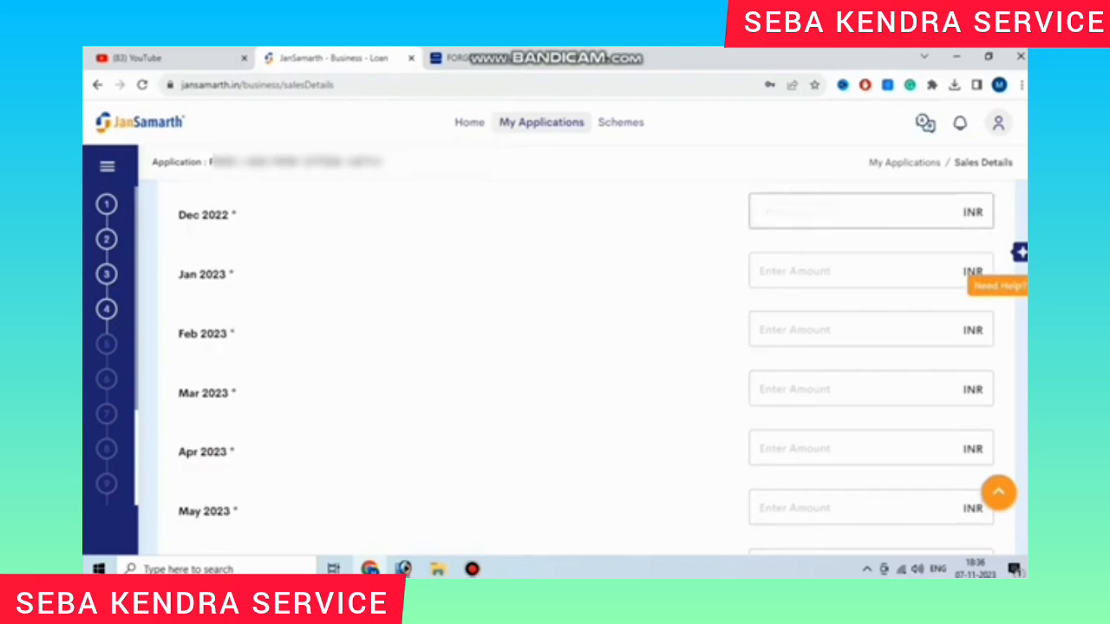
{"action": "key", "text": "Tab"}
{"action": "key", "text": "Tab"}
{"action": "scroll", "coordinate": [586, 367], "scroll_direction": "down", "scroll_amount": 5}
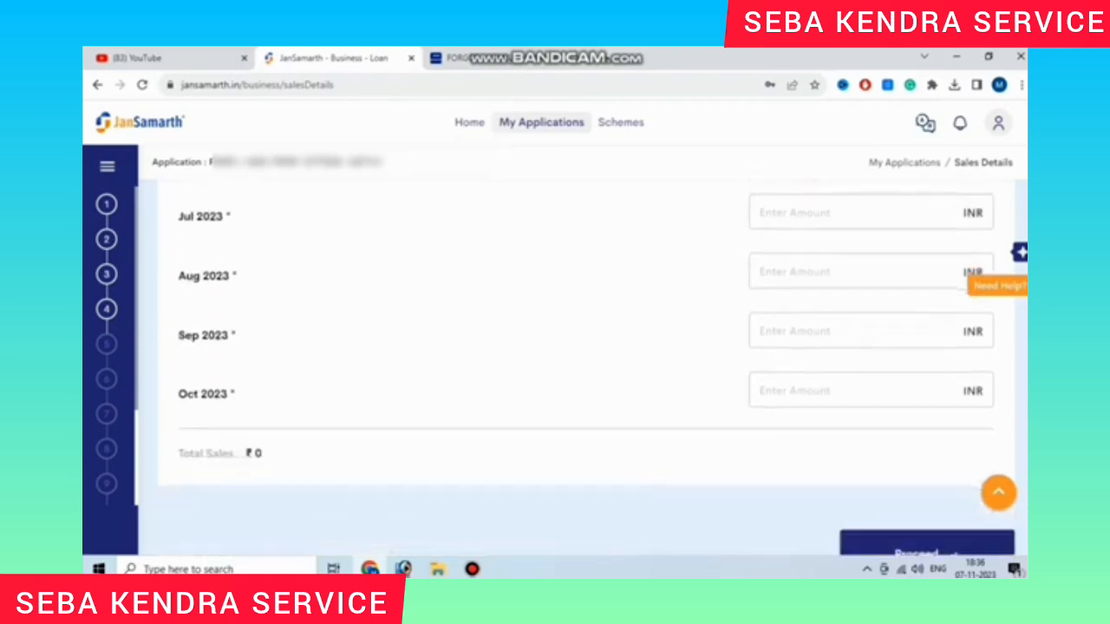
{"action": "scroll", "coordinate": [586, 367], "scroll_direction": "down", "scroll_amount": 1}
{"action": "left_click", "coordinate": [815, 316]}
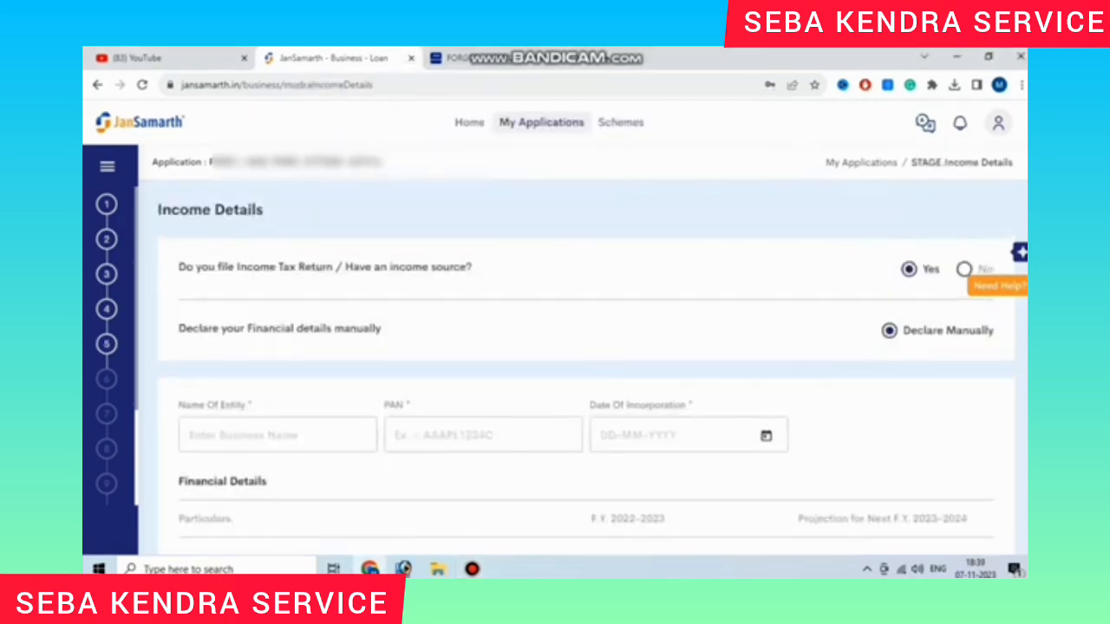
- Examine the Income Details declaration options and the Name of Entity, PAN and Date of Incorporation fields
{"action": "scroll", "coordinate": [586, 371], "scroll_direction": "down", "scroll_amount": 1}
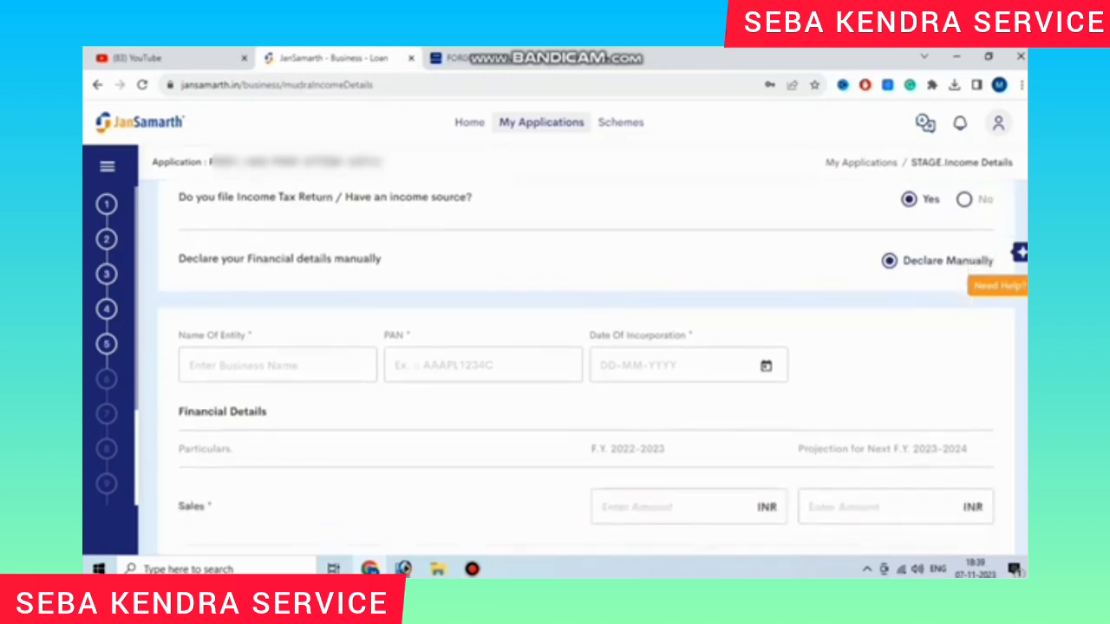
{"action": "left_click", "coordinate": [277, 365]}
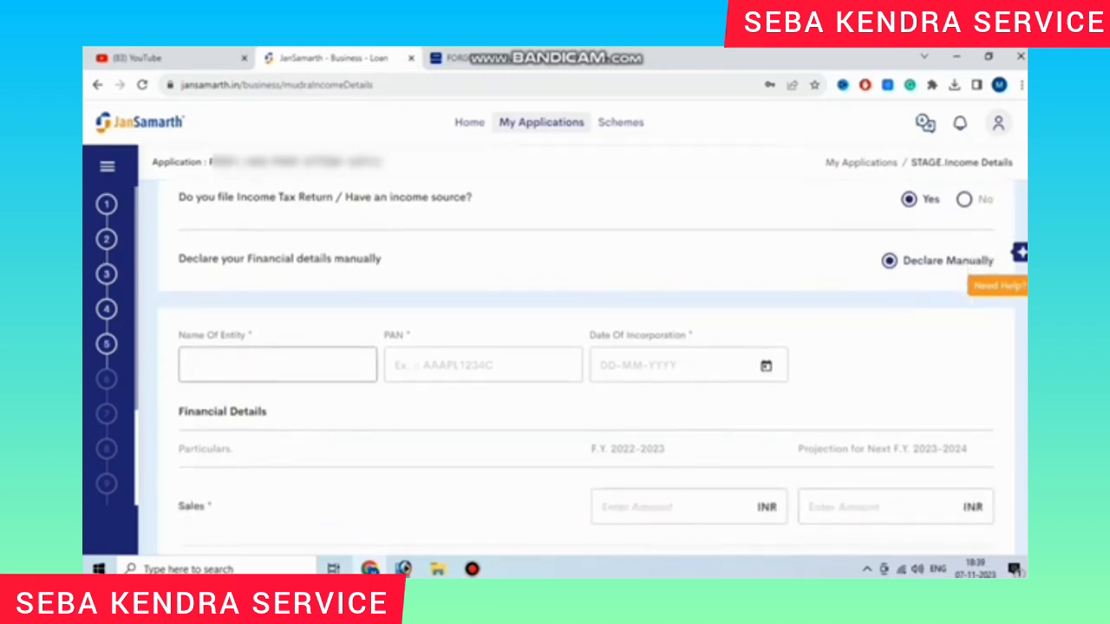
{"action": "left_click", "coordinate": [468, 408]}
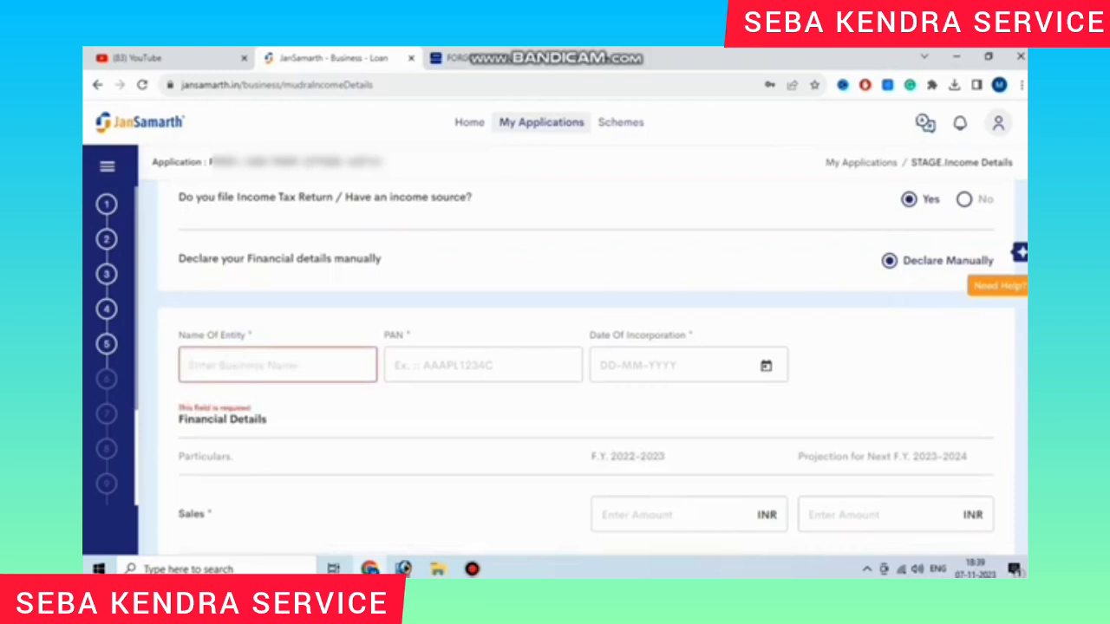
{"action": "scroll", "coordinate": [586, 370], "scroll_direction": "down", "scroll_amount": 2}
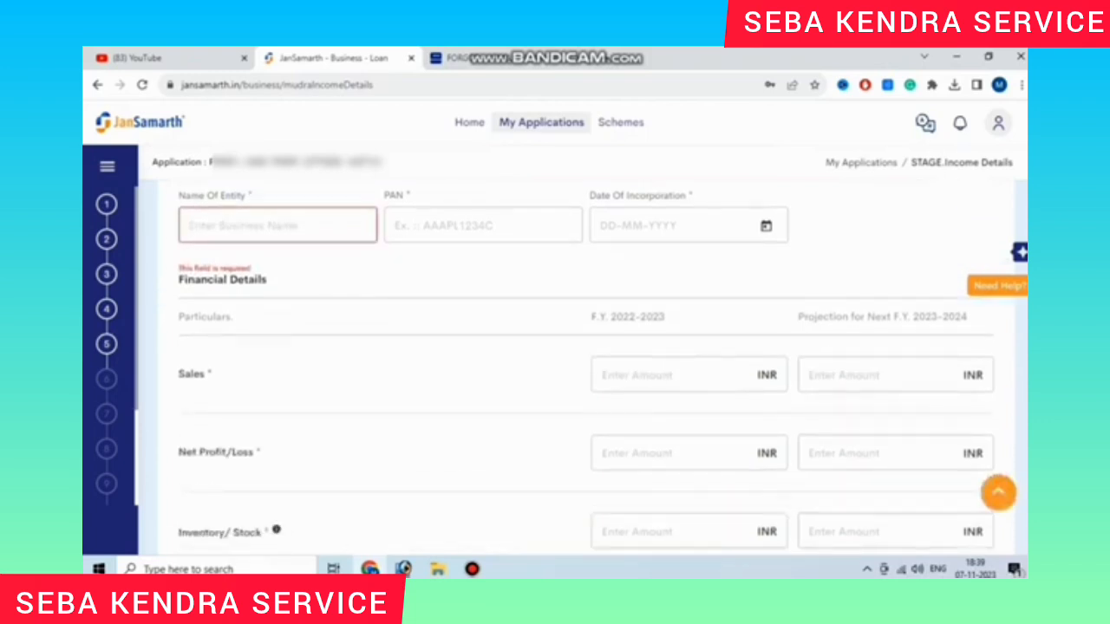
{"action": "scroll", "coordinate": [586, 370], "scroll_direction": "down", "scroll_amount": 1}
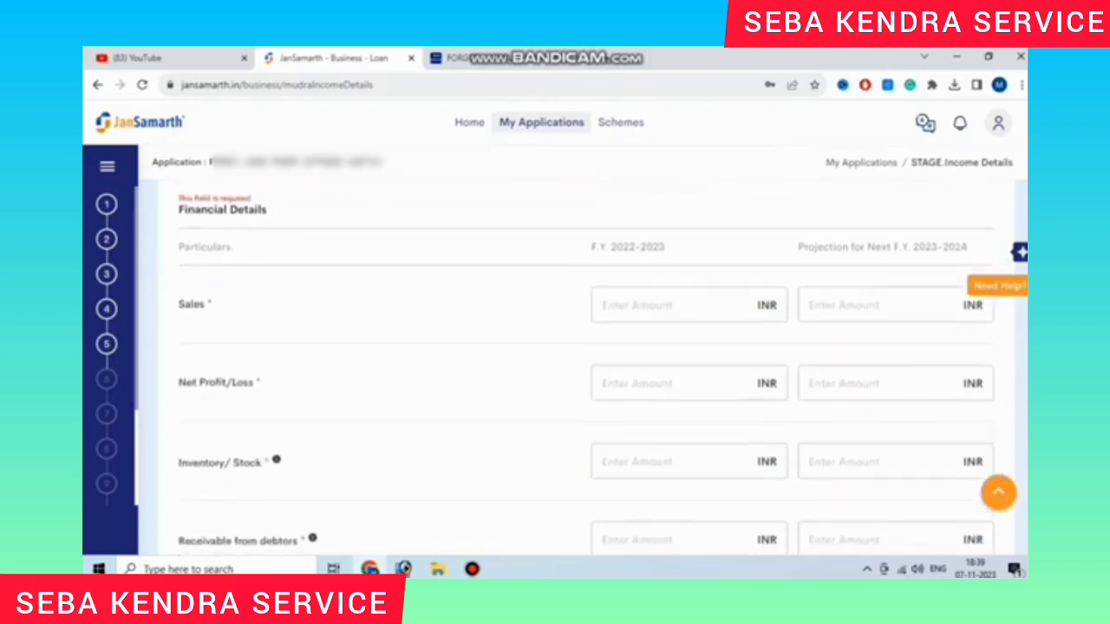
{"action": "scroll", "coordinate": [586, 370], "scroll_direction": "up", "scroll_amount": 1}
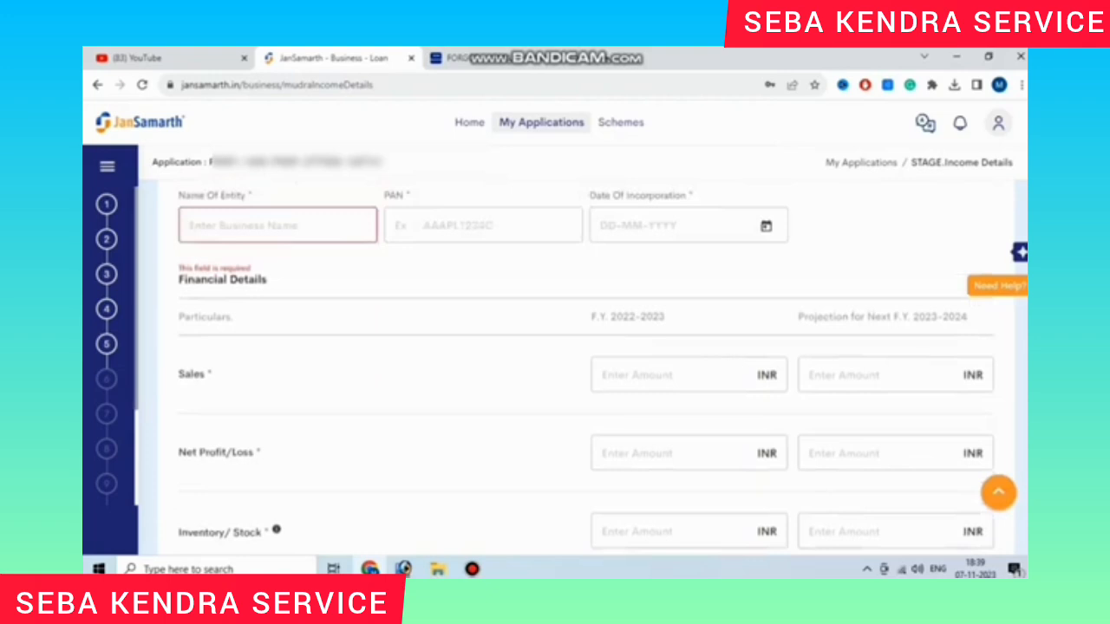
- Examine the Sales, Net Profit/Loss and Inventory/Stock amount fields for F.Y. 2022-2023 and the 2023-2024 projection
{"action": "left_click", "coordinate": [675, 374]}
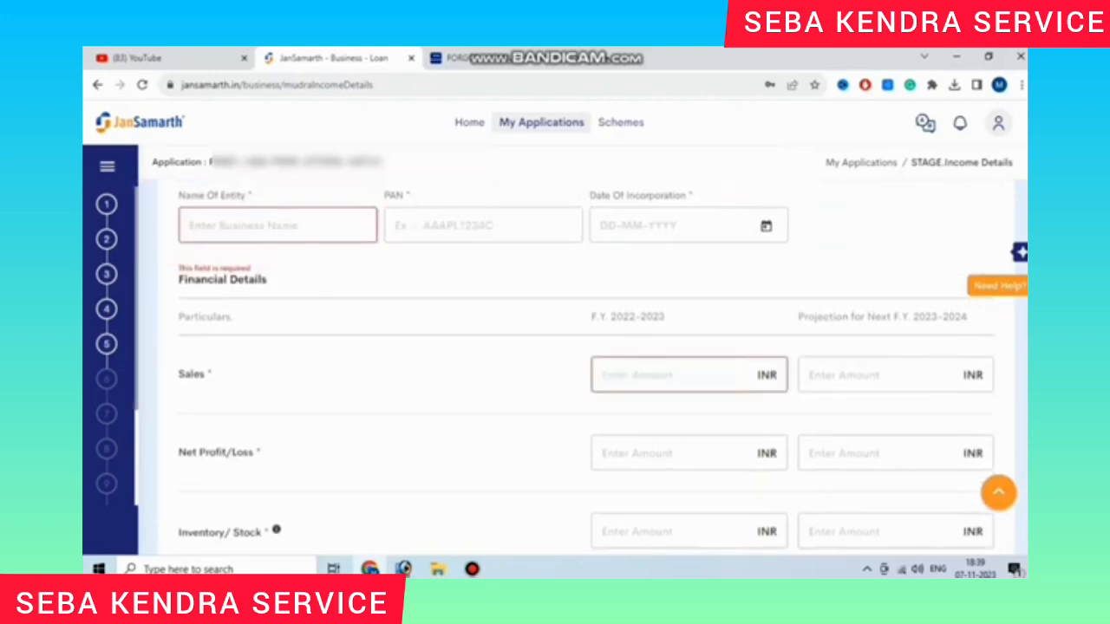
{"action": "left_click", "coordinate": [882, 374]}
{"action": "scroll", "coordinate": [586, 364], "scroll_direction": "down", "scroll_amount": 1}
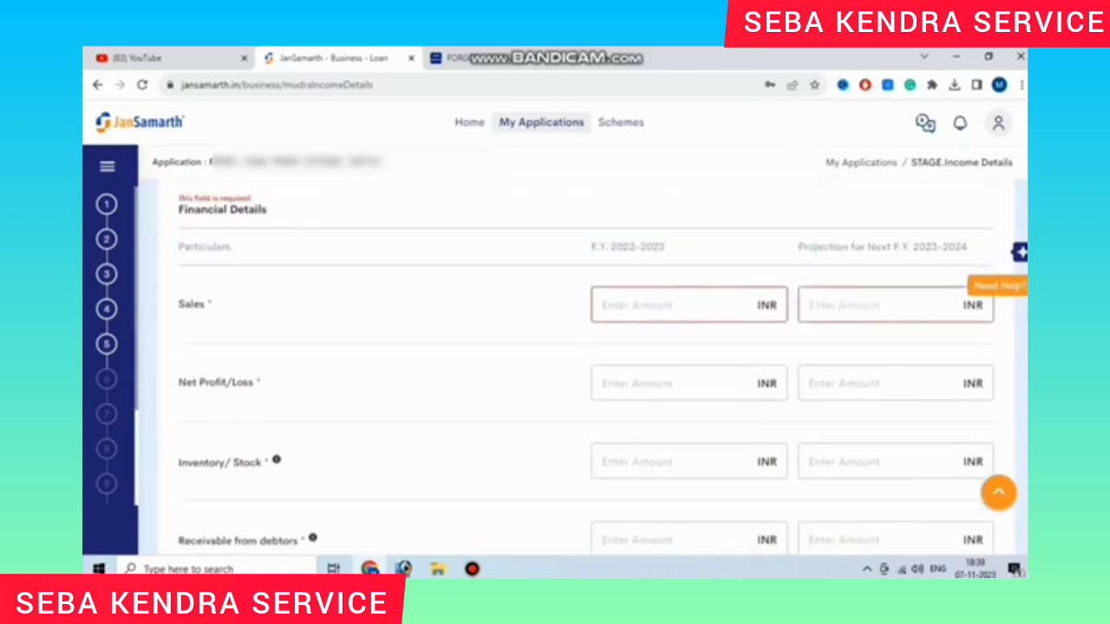
{"action": "left_click", "coordinate": [675, 383]}
{"action": "scroll", "coordinate": [586, 372], "scroll_direction": "down", "scroll_amount": 1}
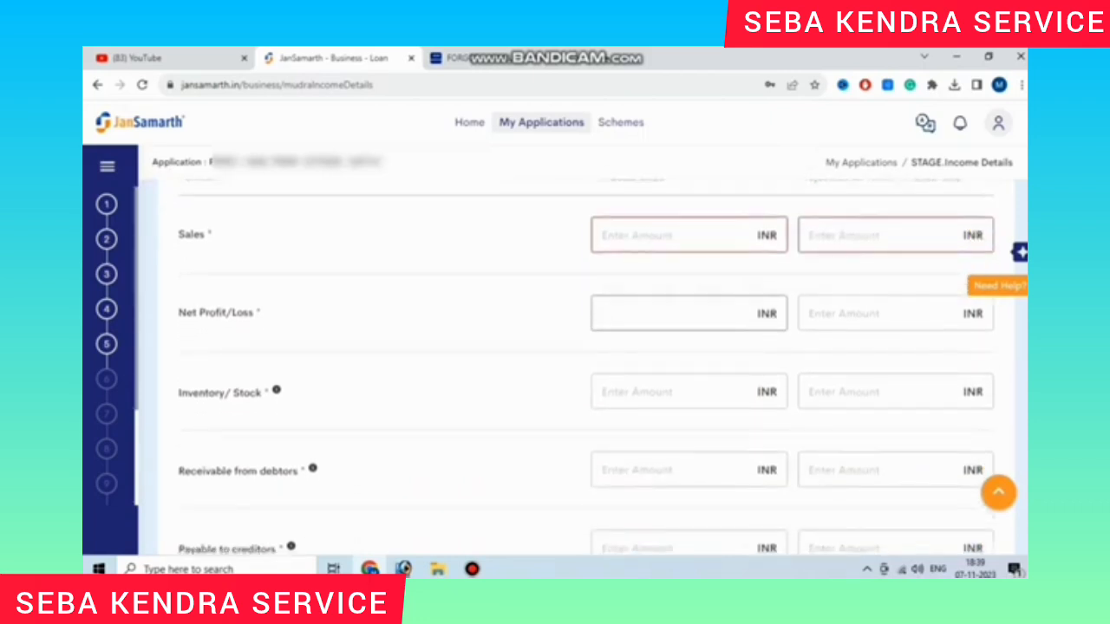
{"action": "left_click", "coordinate": [876, 313]}
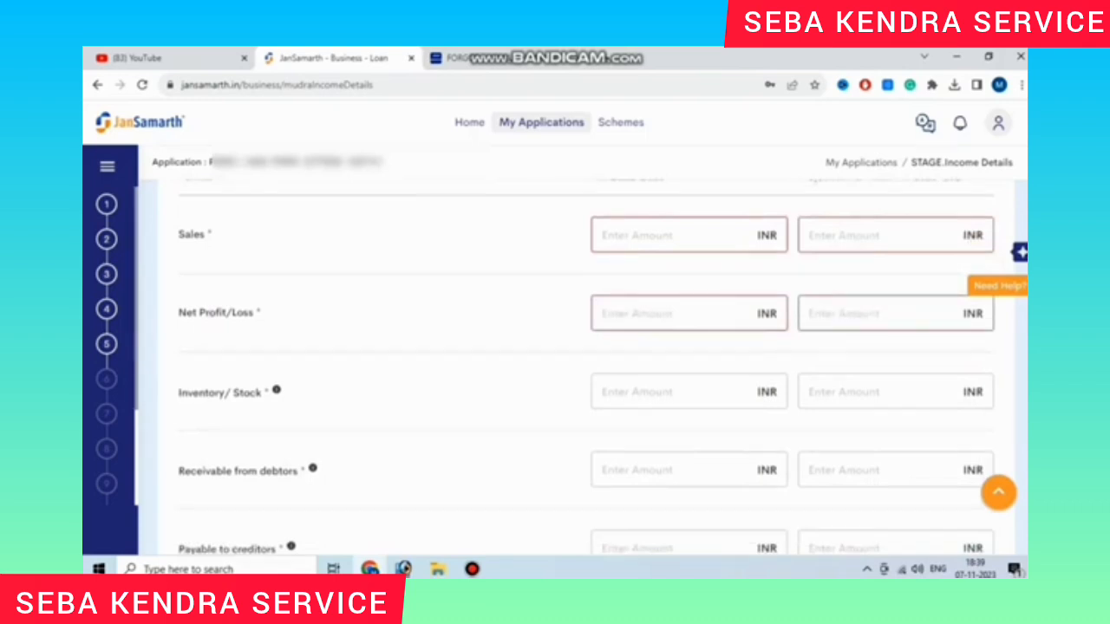
{"action": "left_click", "coordinate": [689, 392]}
{"action": "scroll", "coordinate": [586, 372], "scroll_direction": "down", "scroll_amount": 1}
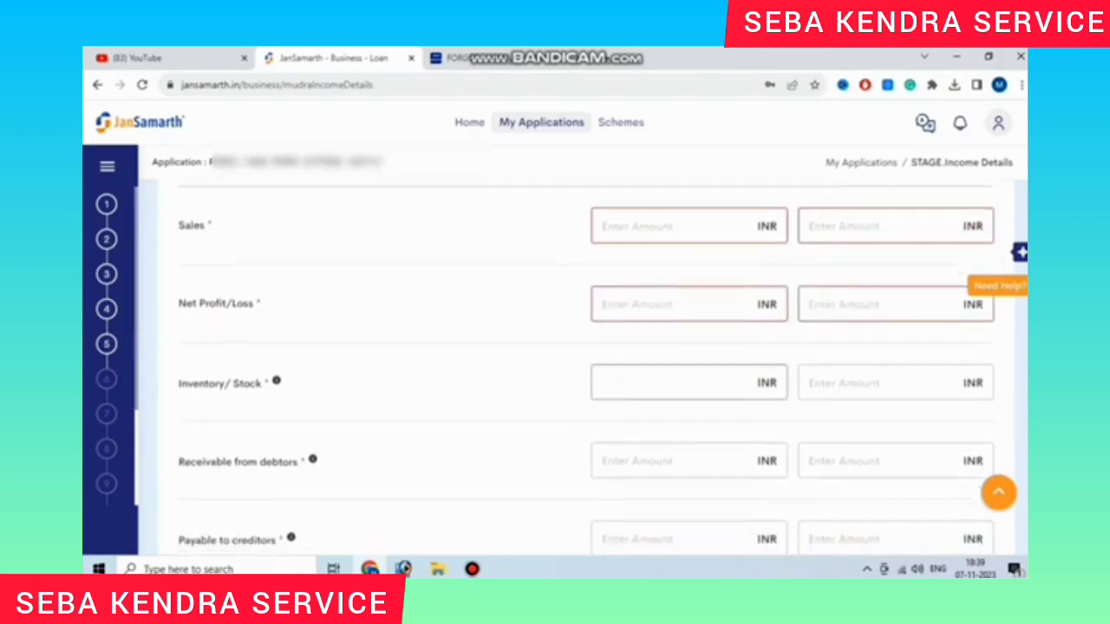
{"action": "left_click", "coordinate": [896, 322]}
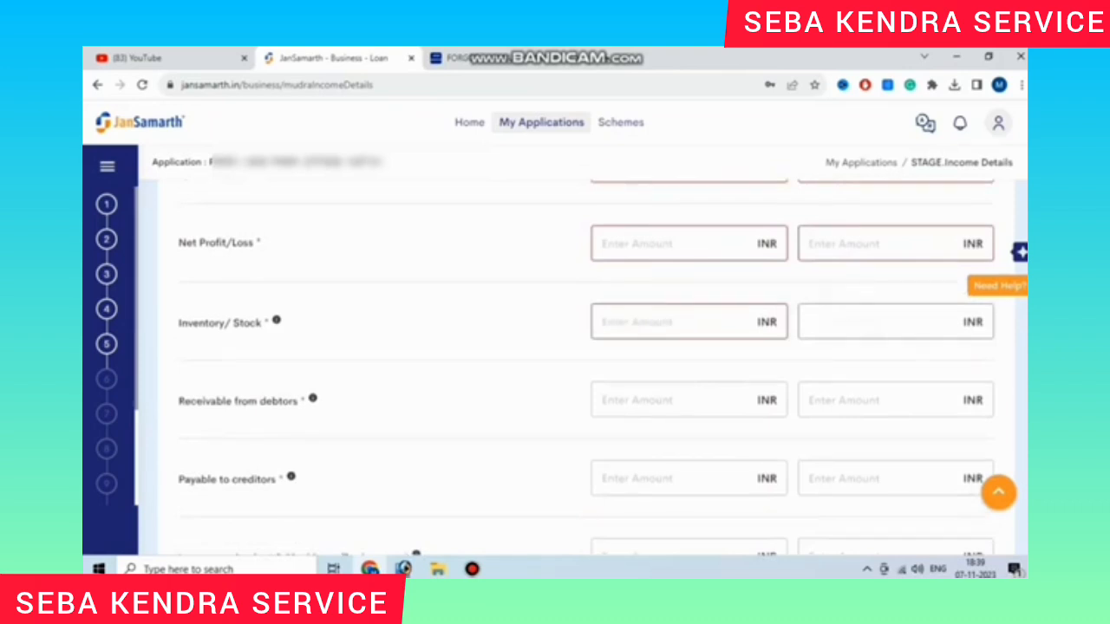
{"action": "scroll", "coordinate": [586, 367], "scroll_direction": "down", "scroll_amount": 1}
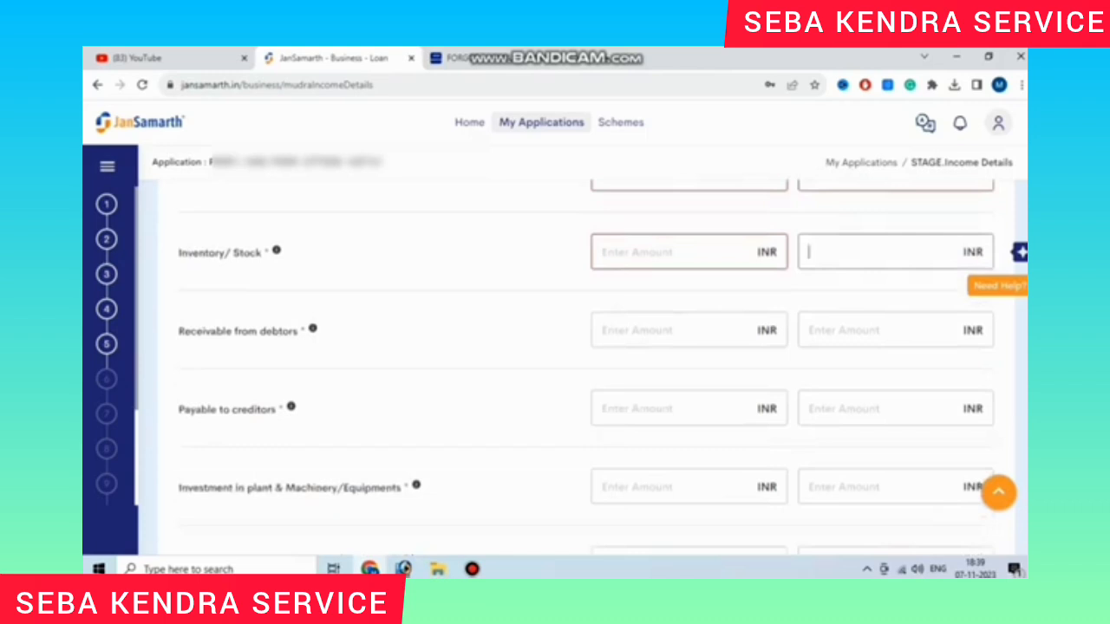
{"action": "left_click", "coordinate": [520, 368]}
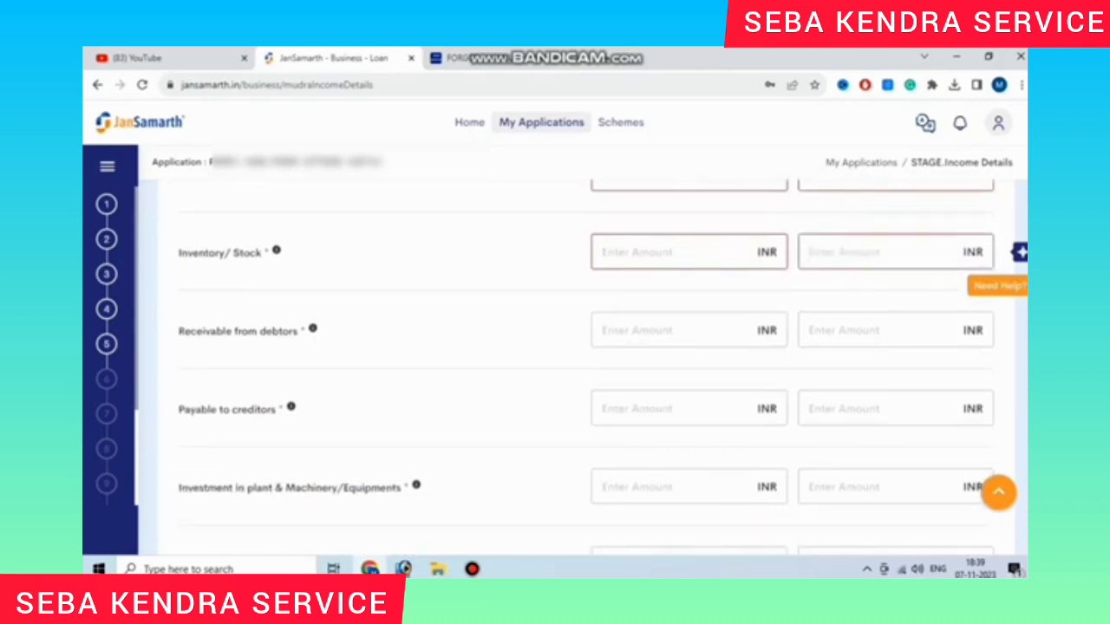
- Review the remaining Financial Details fields, from Payable to creditors and Investment in plant & Machinery to Net worth, Total Assets and Total Liabilities
{"action": "scroll", "coordinate": [586, 368], "scroll_direction": "down", "scroll_amount": 3}
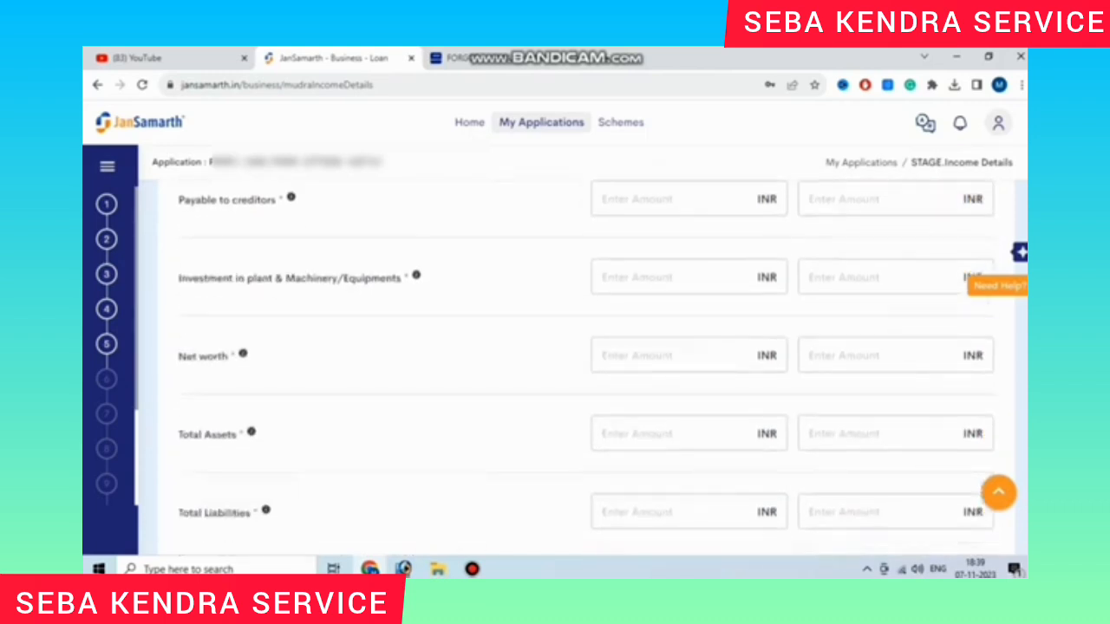
{"action": "scroll", "coordinate": [586, 368], "scroll_direction": "down", "scroll_amount": 1}
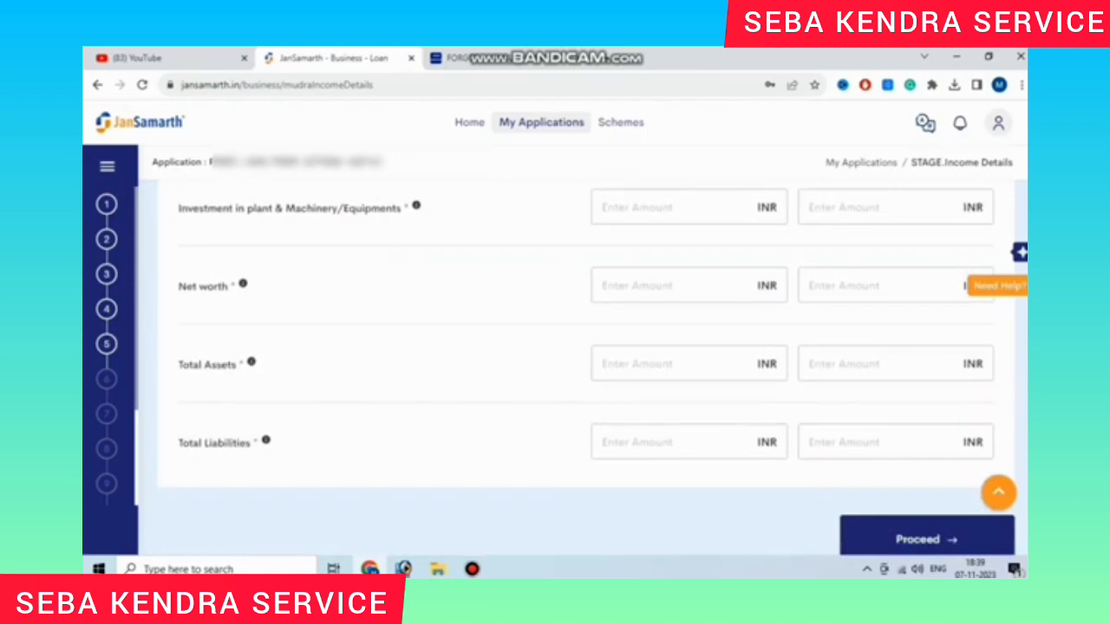
{"action": "scroll", "coordinate": [586, 367], "scroll_direction": "up", "scroll_amount": 8}
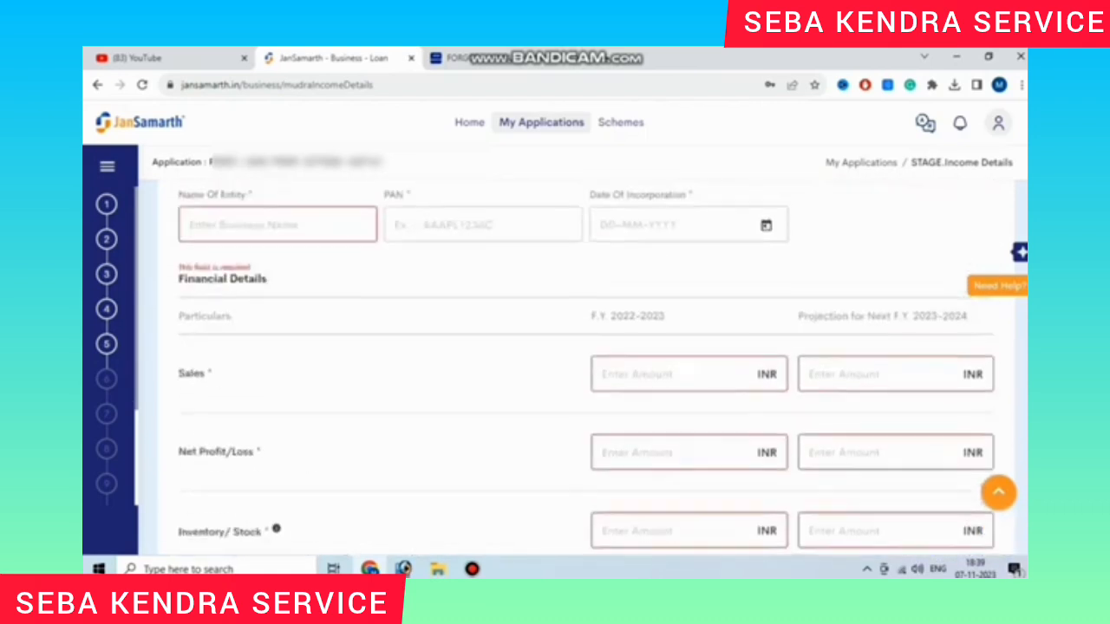
{"action": "scroll", "coordinate": [586, 368], "scroll_direction": "down", "scroll_amount": 7}
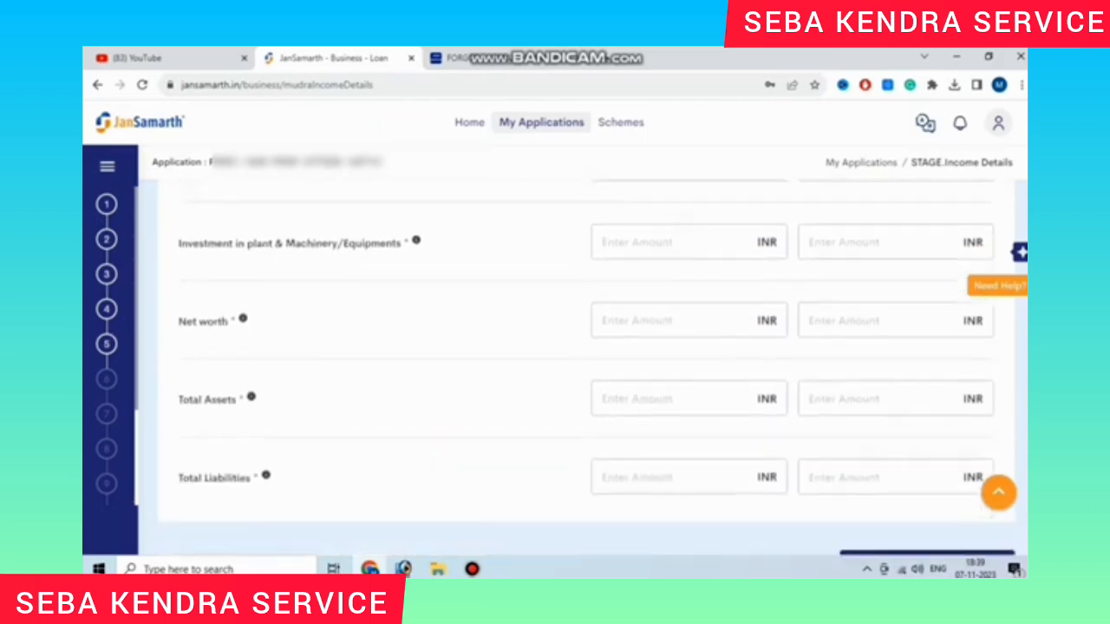
{"action": "scroll", "coordinate": [586, 368], "scroll_direction": "down", "scroll_amount": 2}
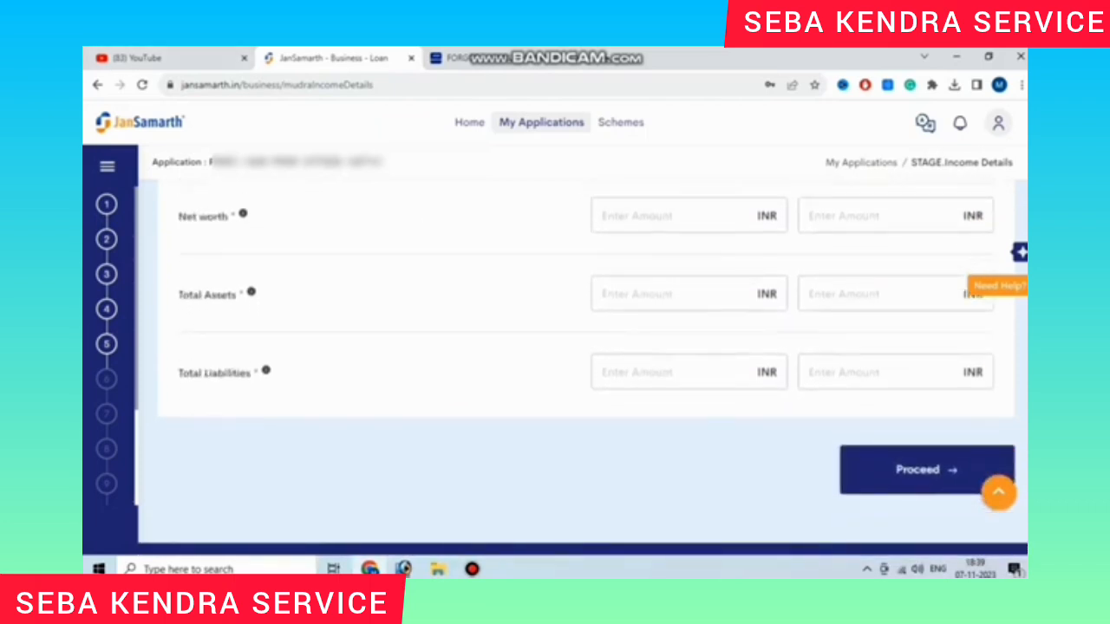
{"action": "left_click", "coordinate": [472, 569]}
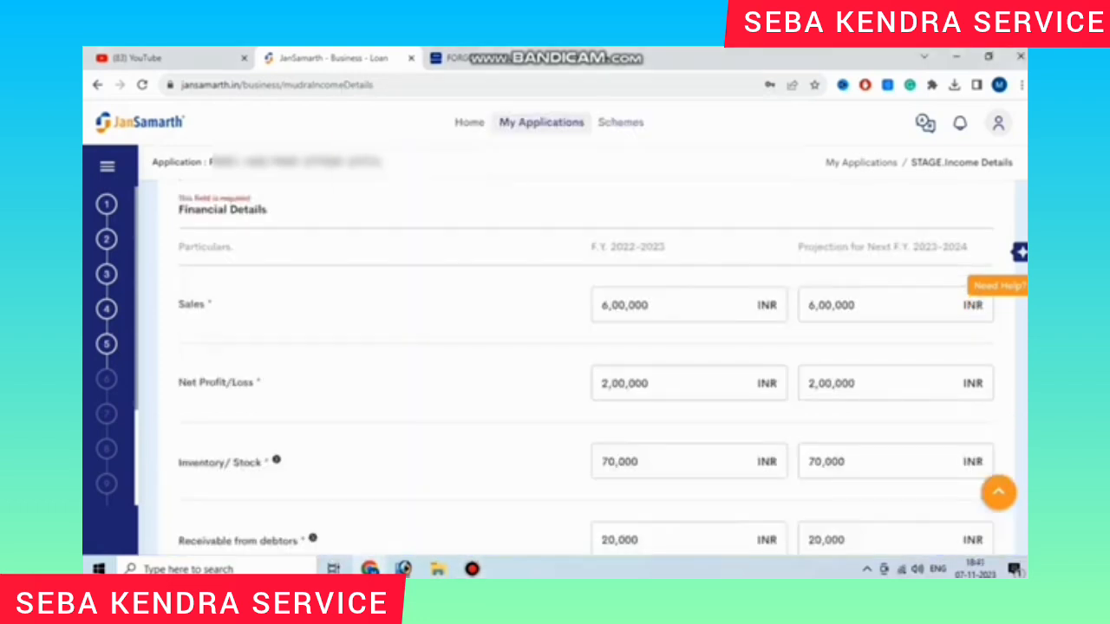
- Review the Financial Details amounts from Sales to Total Liabilities and submit the Income Details form
{"action": "scroll", "coordinate": [586, 368], "scroll_direction": "down", "scroll_amount": 1}
{"action": "scroll", "coordinate": [586, 368], "scroll_direction": "up", "scroll_amount": 1}
{"action": "scroll", "coordinate": [586, 367], "scroll_direction": "down", "scroll_amount": 1}
{"action": "scroll", "coordinate": [586, 368], "scroll_direction": "down", "scroll_amount": 2}
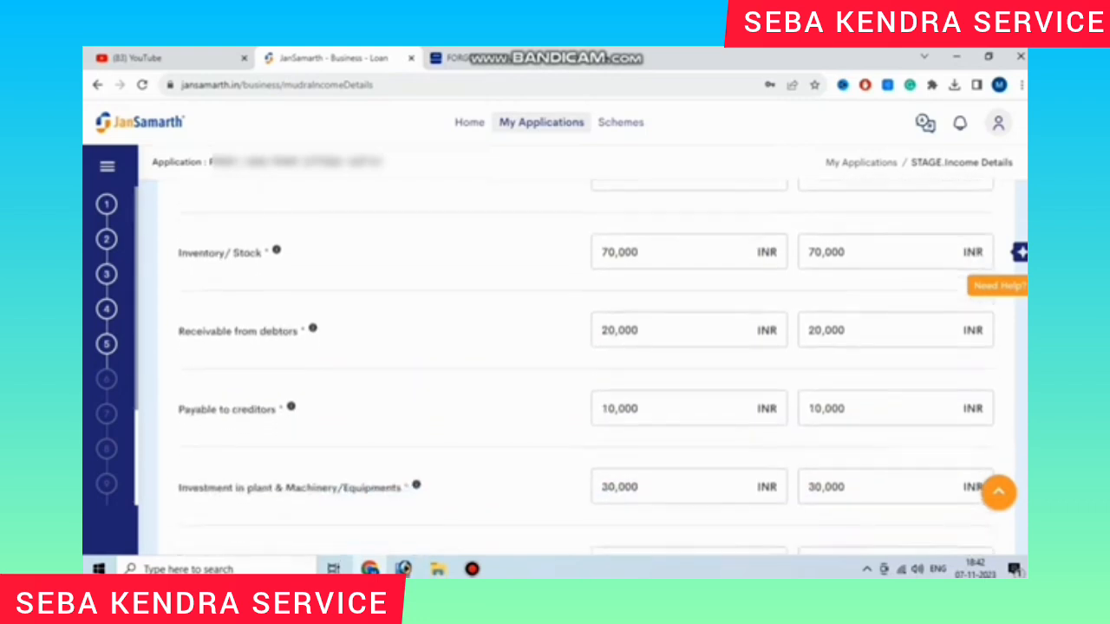
{"action": "scroll", "coordinate": [586, 368], "scroll_direction": "down", "scroll_amount": 4}
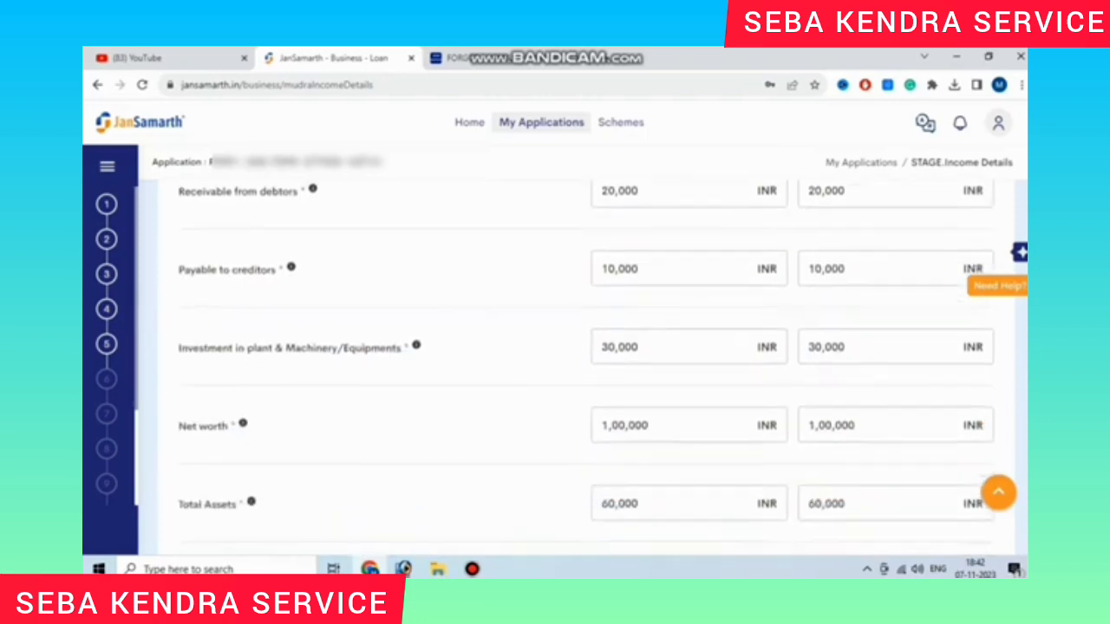
{"action": "scroll", "coordinate": [586, 368], "scroll_direction": "down", "scroll_amount": 1}
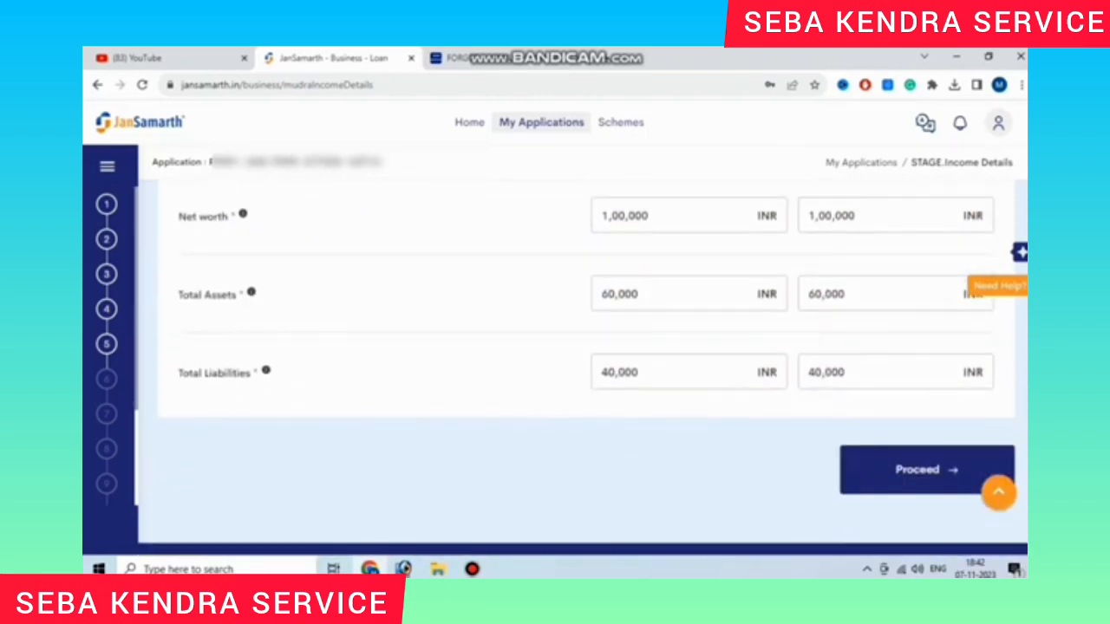
{"action": "left_click", "coordinate": [925, 469]}
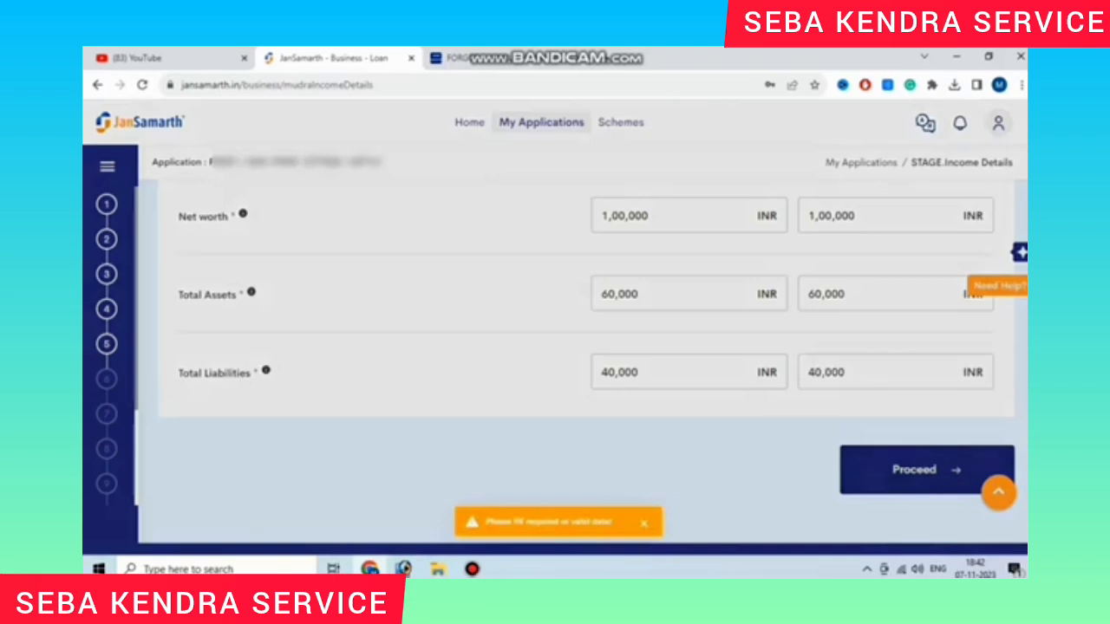
{"action": "left_click", "coordinate": [471, 569]}
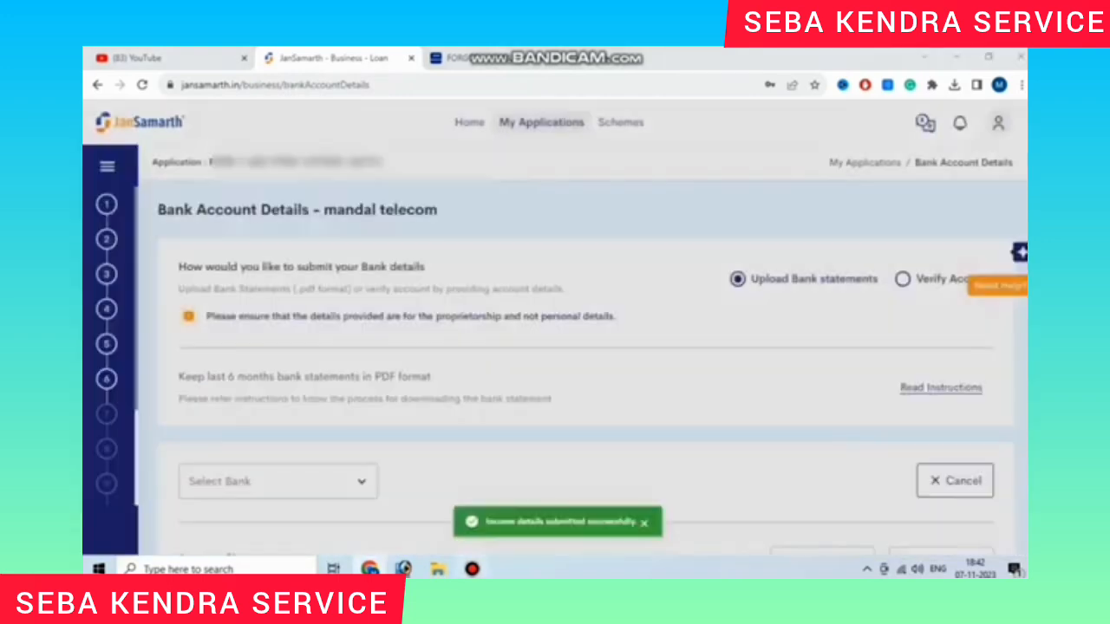
{"action": "left_click", "coordinate": [471, 569]}
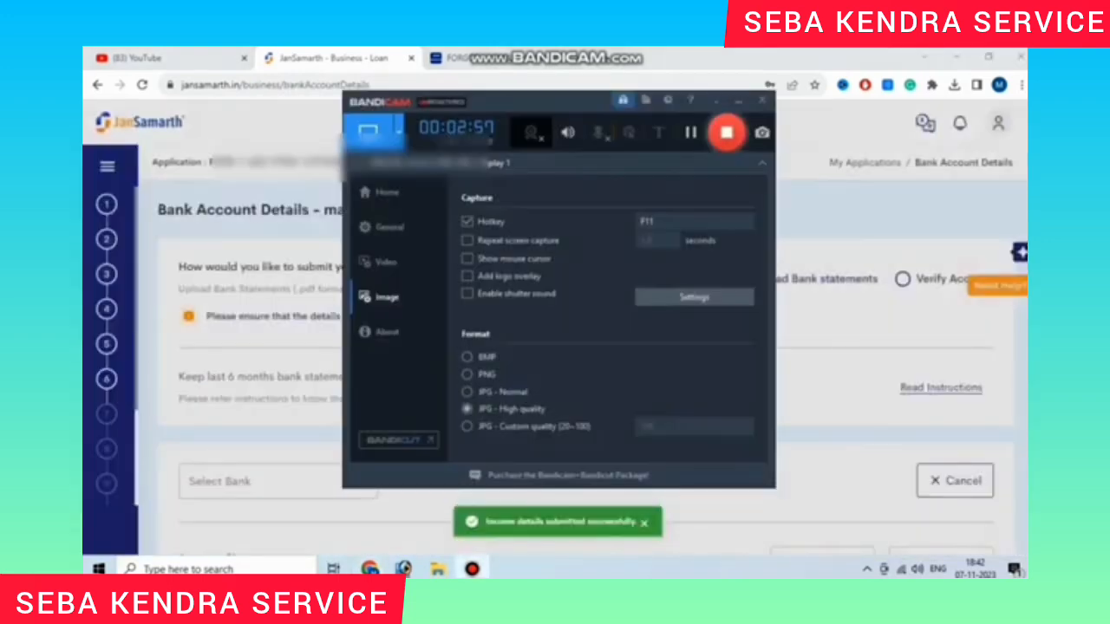
{"action": "left_click", "coordinate": [691, 132]}
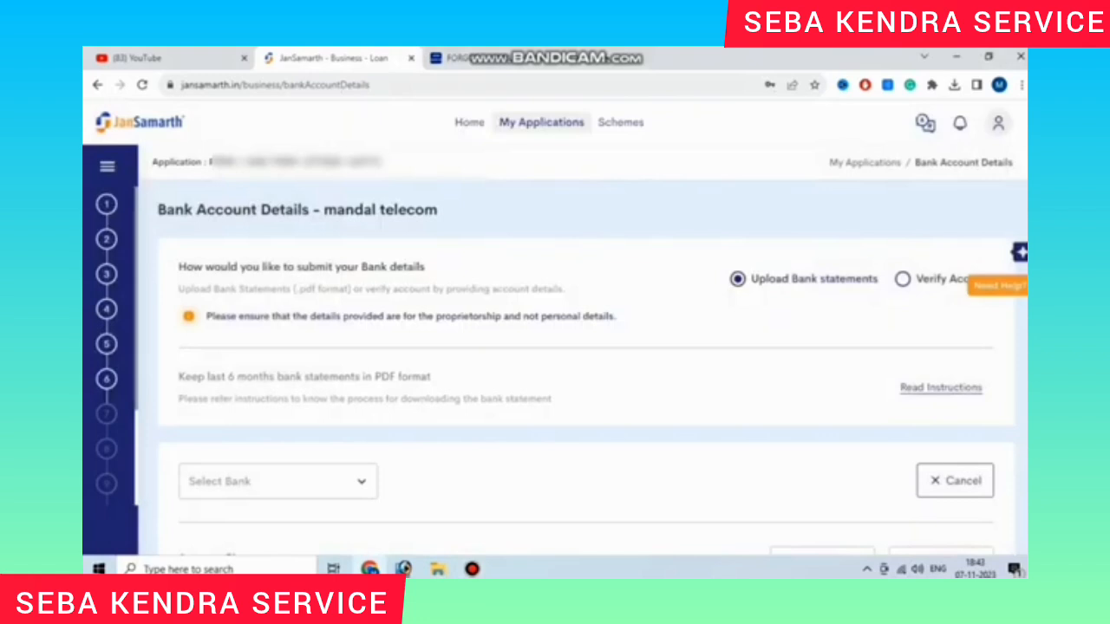
- Choose Barclays Bank India for the bank statement upload and review the Account Since and PDF upload fields
{"action": "scroll", "coordinate": [586, 364], "scroll_direction": "down", "scroll_amount": 1}
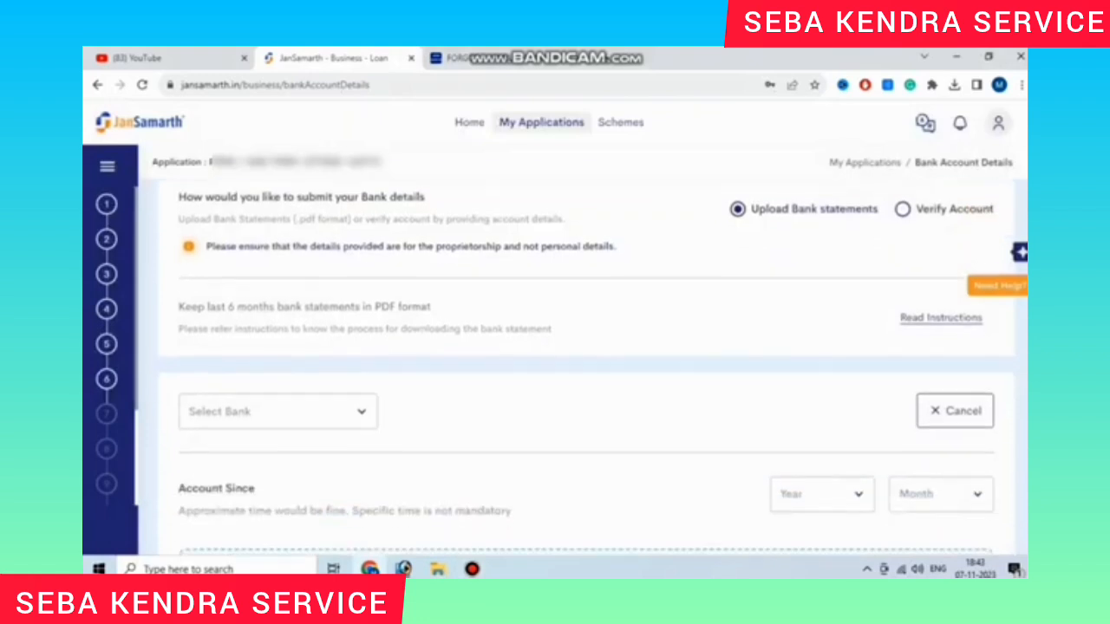
{"action": "scroll", "coordinate": [586, 364], "scroll_direction": "up", "scroll_amount": 1}
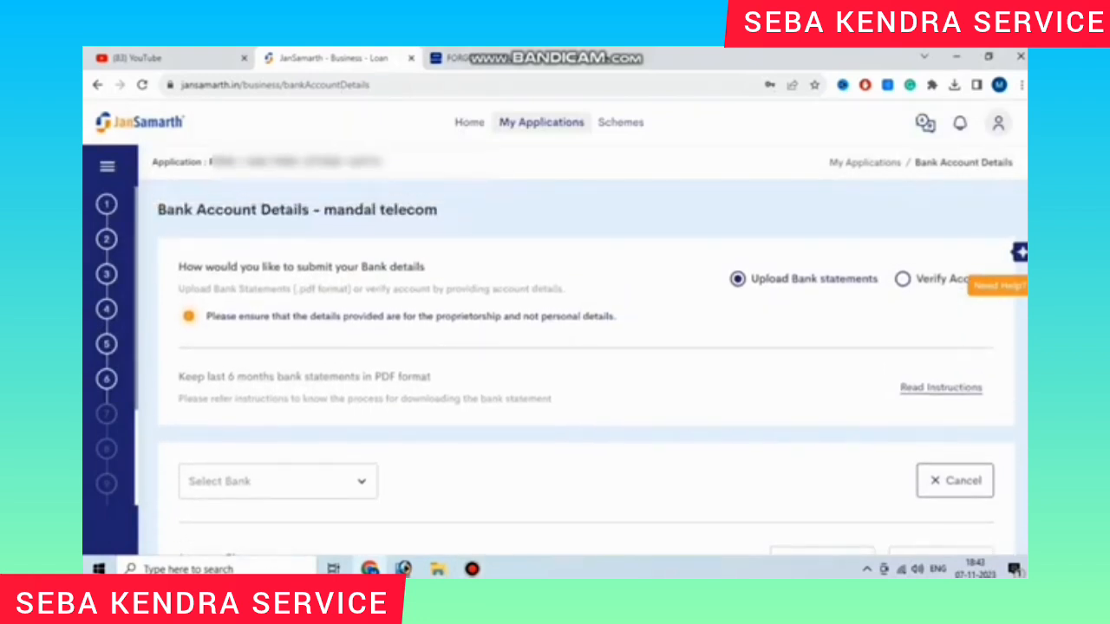
{"action": "scroll", "coordinate": [586, 364], "scroll_direction": "down", "scroll_amount": 1}
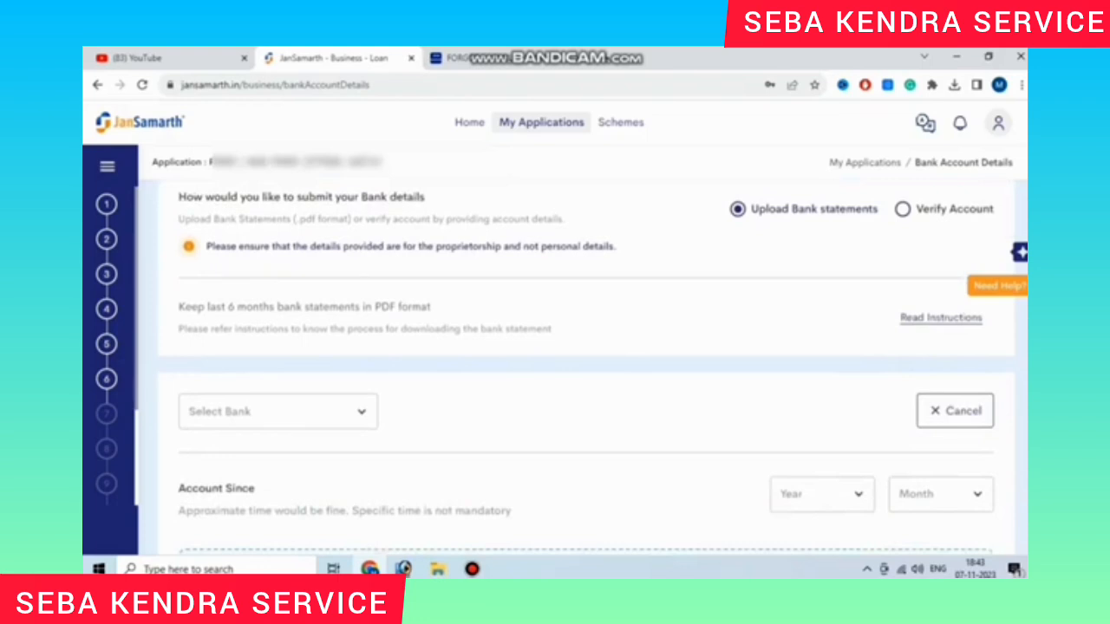
{"action": "scroll", "coordinate": [586, 364], "scroll_direction": "down", "scroll_amount": 1}
{"action": "left_click", "coordinate": [277, 341]}
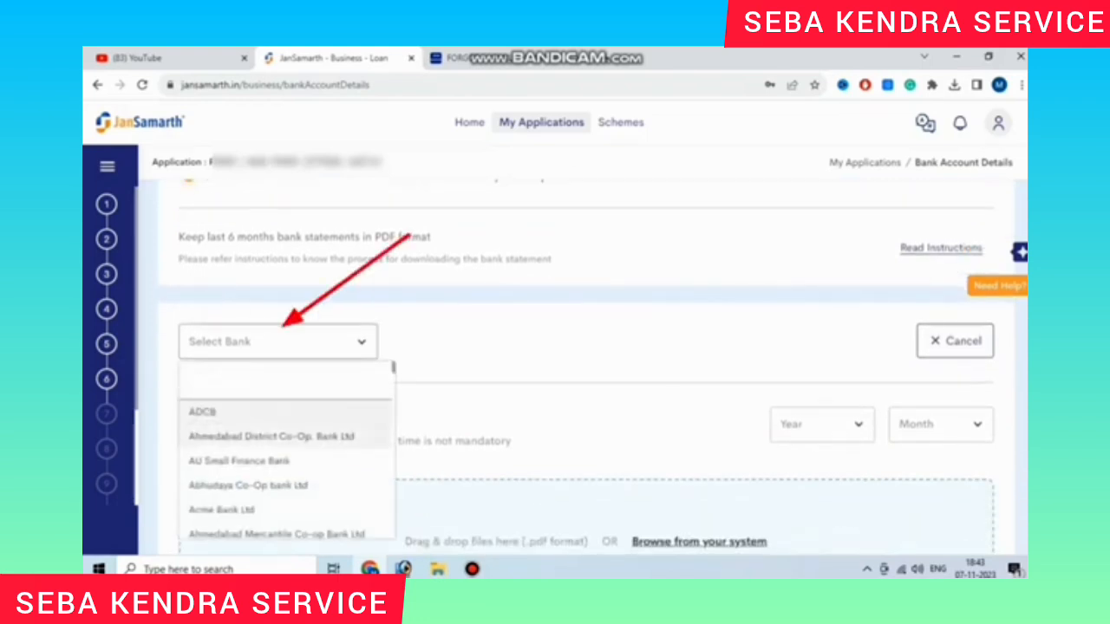
{"action": "scroll", "coordinate": [286, 469], "scroll_direction": "down", "scroll_amount": 10}
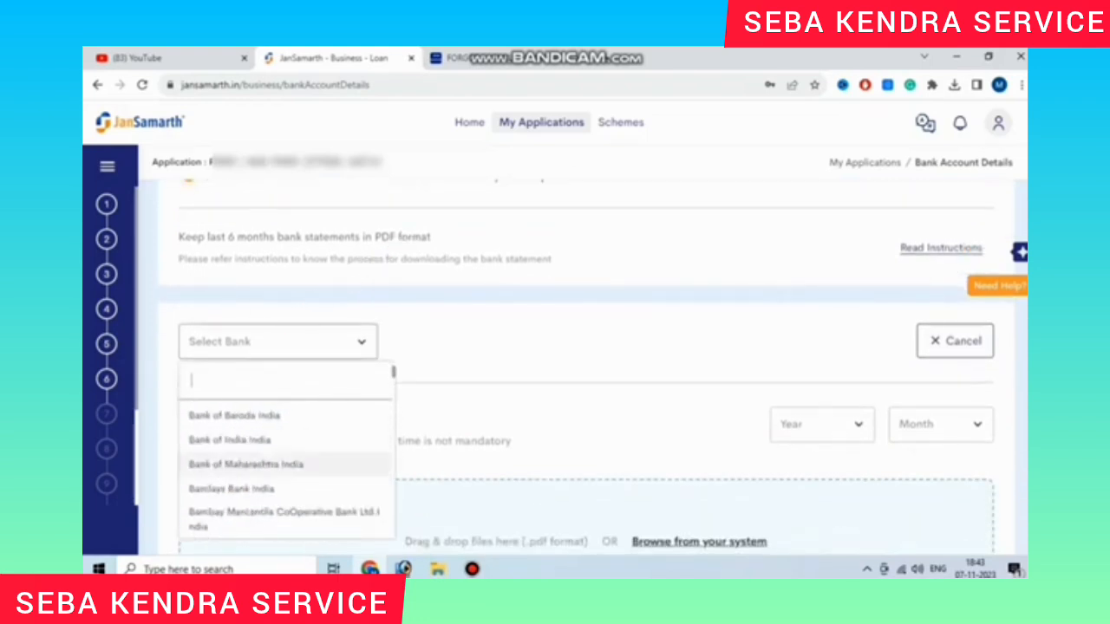
{"action": "left_click", "coordinate": [231, 488]}
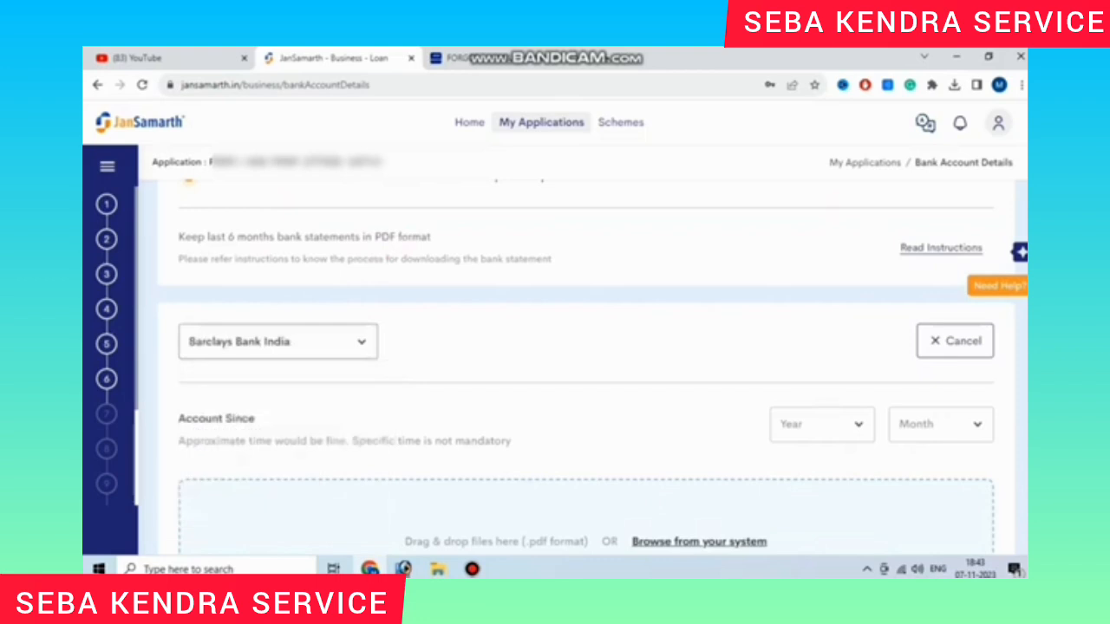
{"action": "scroll", "coordinate": [586, 368], "scroll_direction": "down", "scroll_amount": 2}
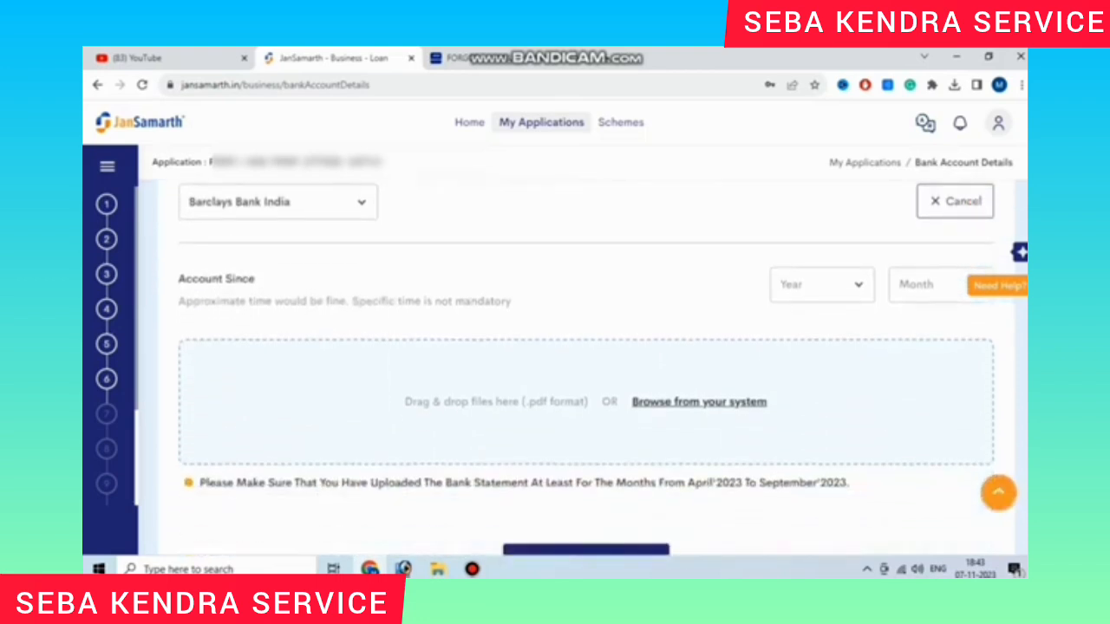
{"action": "scroll", "coordinate": [586, 368], "scroll_direction": "down", "scroll_amount": 2}
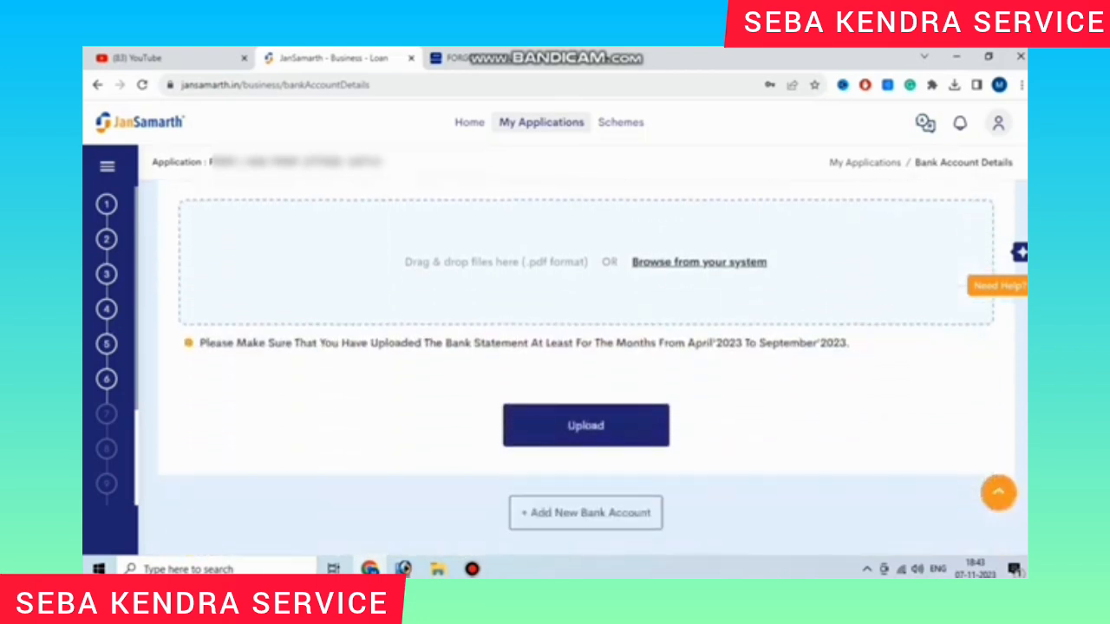
{"action": "scroll", "coordinate": [586, 368], "scroll_direction": "up", "scroll_amount": 5}
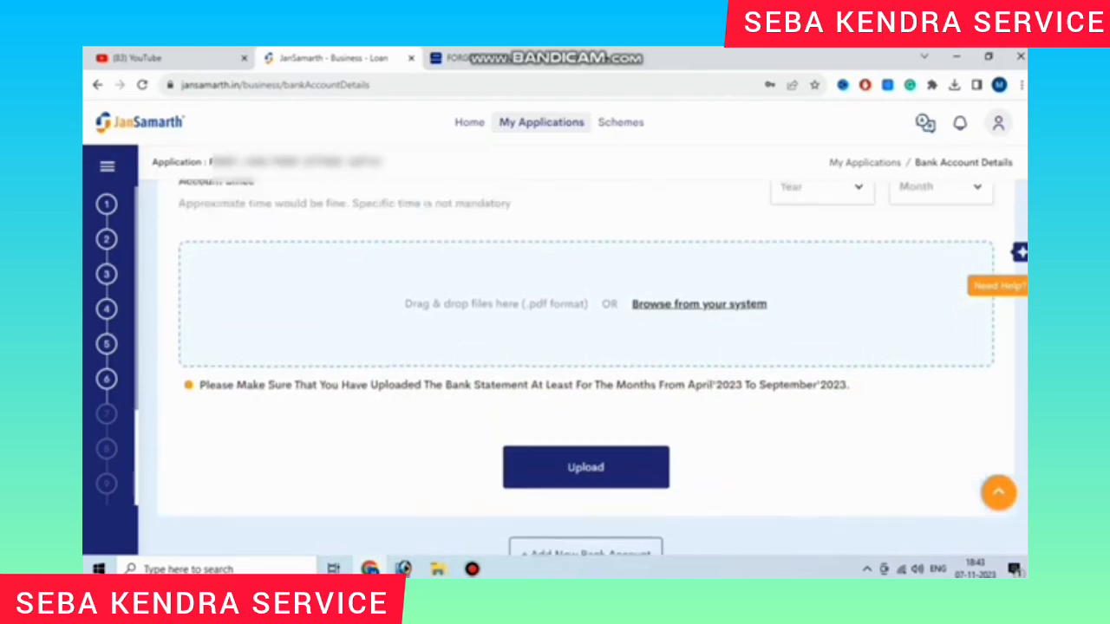
- Set the bank details submission method to Verify Account and review its account holder, account number, account type and IFSC fields
{"action": "left_click", "coordinate": [903, 278]}
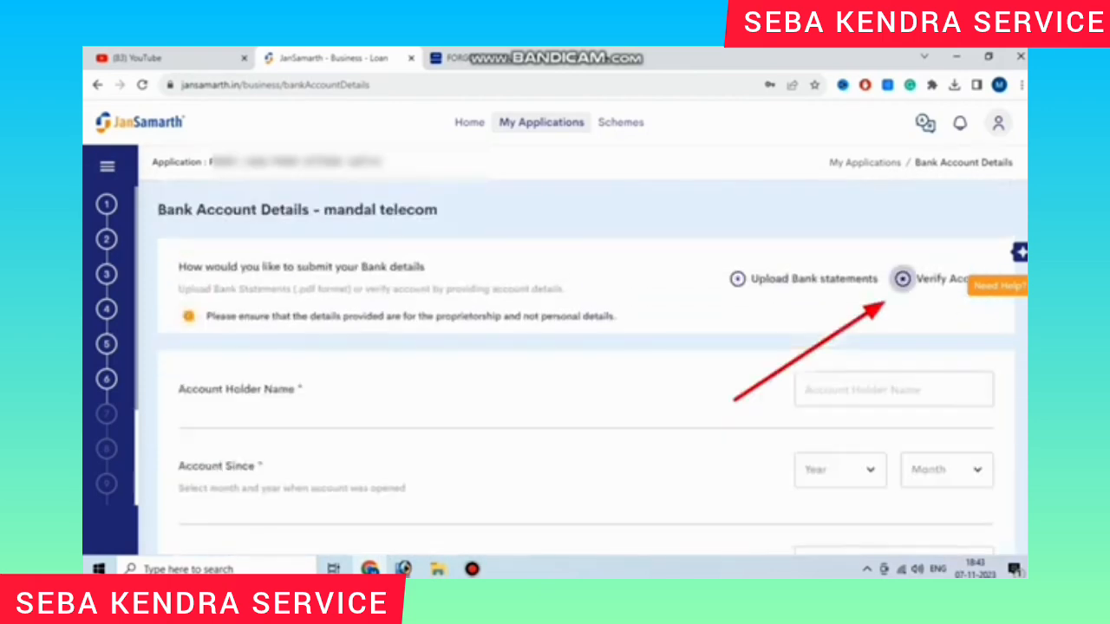
{"action": "scroll", "coordinate": [586, 368], "scroll_direction": "down", "scroll_amount": 1}
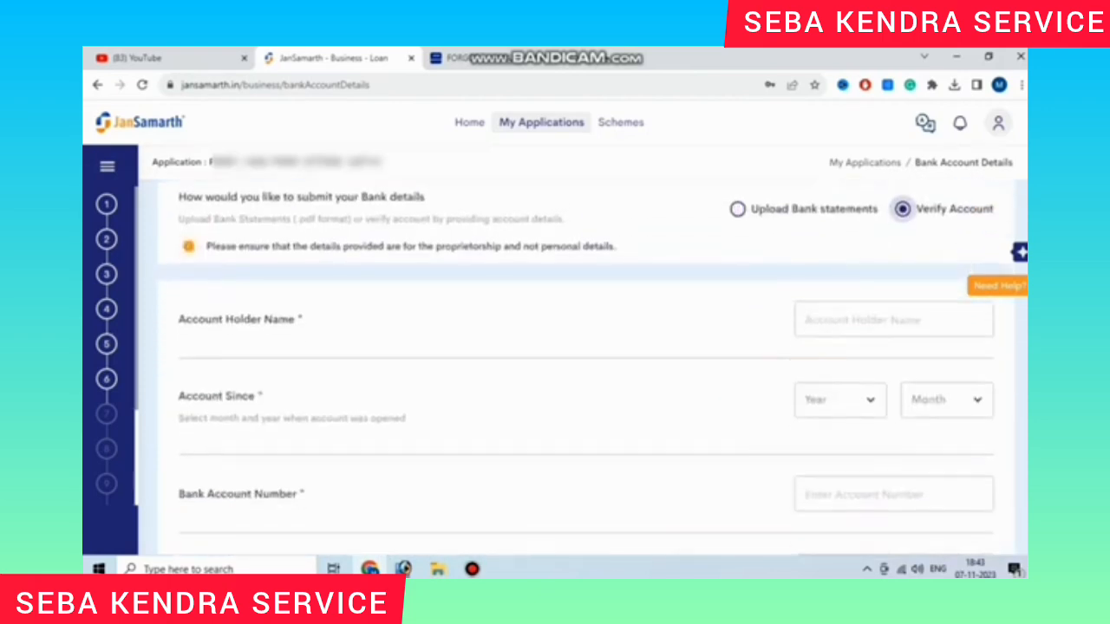
{"action": "scroll", "coordinate": [587, 368], "scroll_direction": "down", "scroll_amount": 4}
{"action": "scroll", "coordinate": [586, 368], "scroll_direction": "down", "scroll_amount": 1}
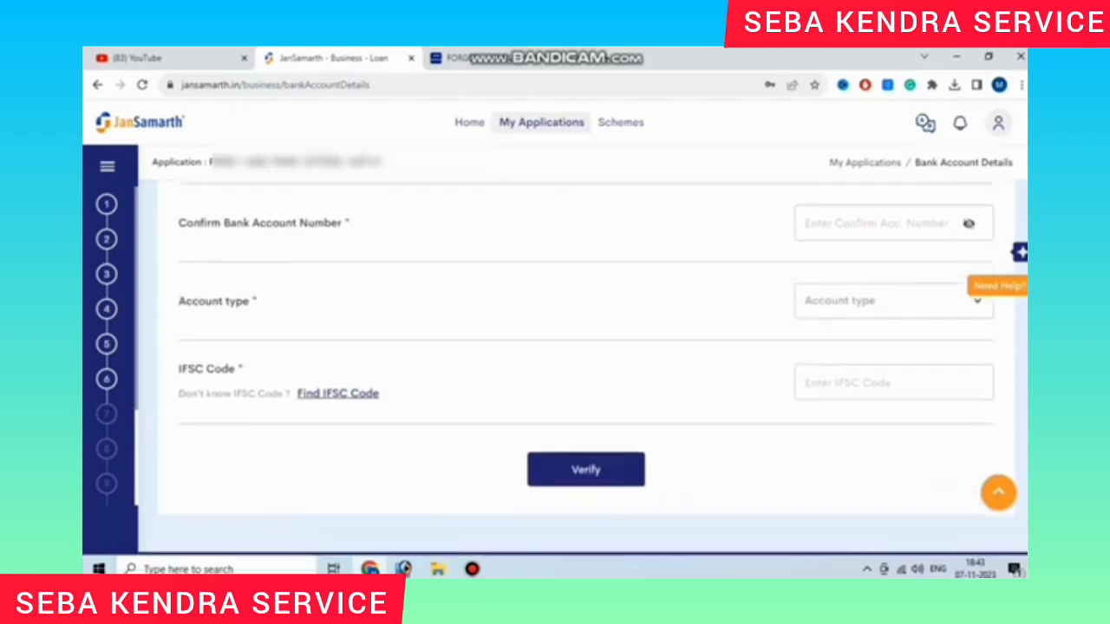
{"action": "scroll", "coordinate": [586, 368], "scroll_direction": "up", "scroll_amount": 2}
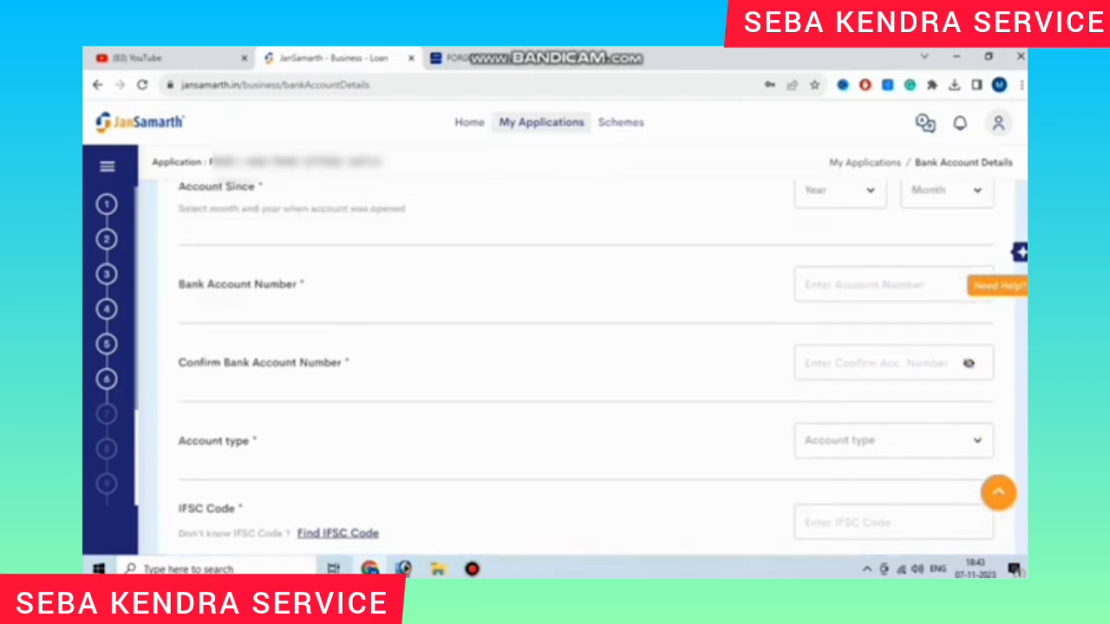
{"action": "scroll", "coordinate": [586, 367], "scroll_direction": "up", "scroll_amount": 2}
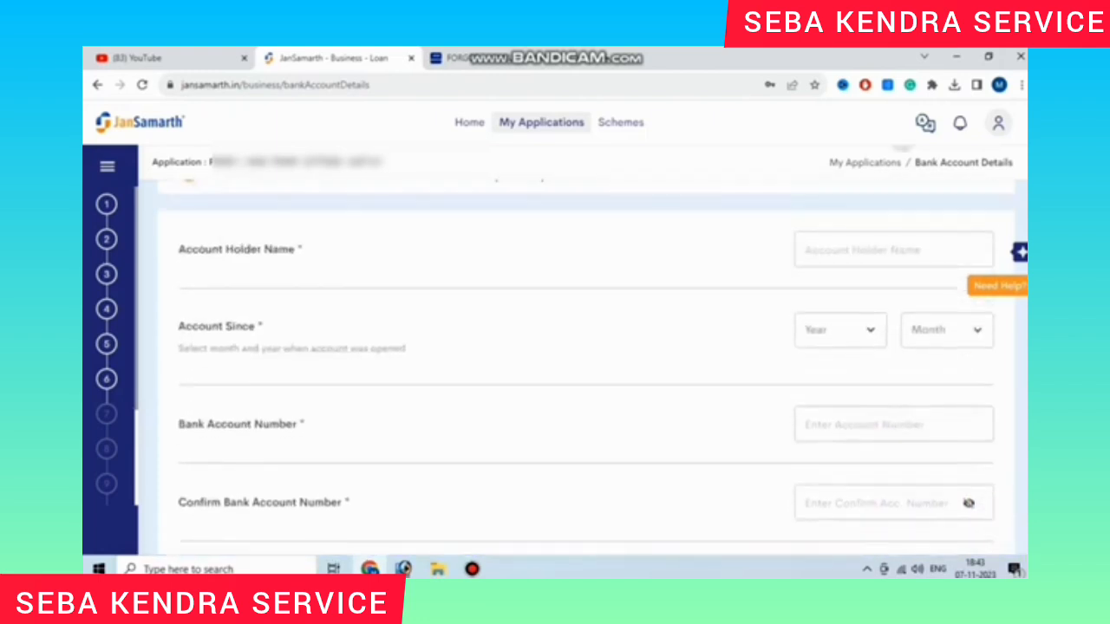
{"action": "scroll", "coordinate": [586, 367], "scroll_direction": "up", "scroll_amount": 2}
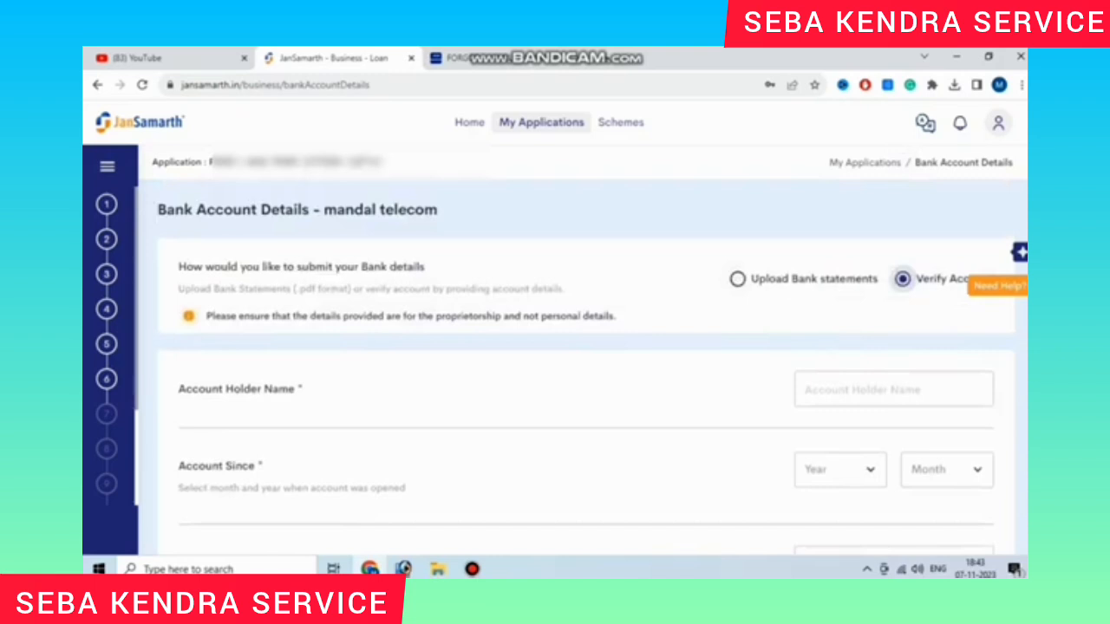
{"action": "left_click", "coordinate": [737, 279]}
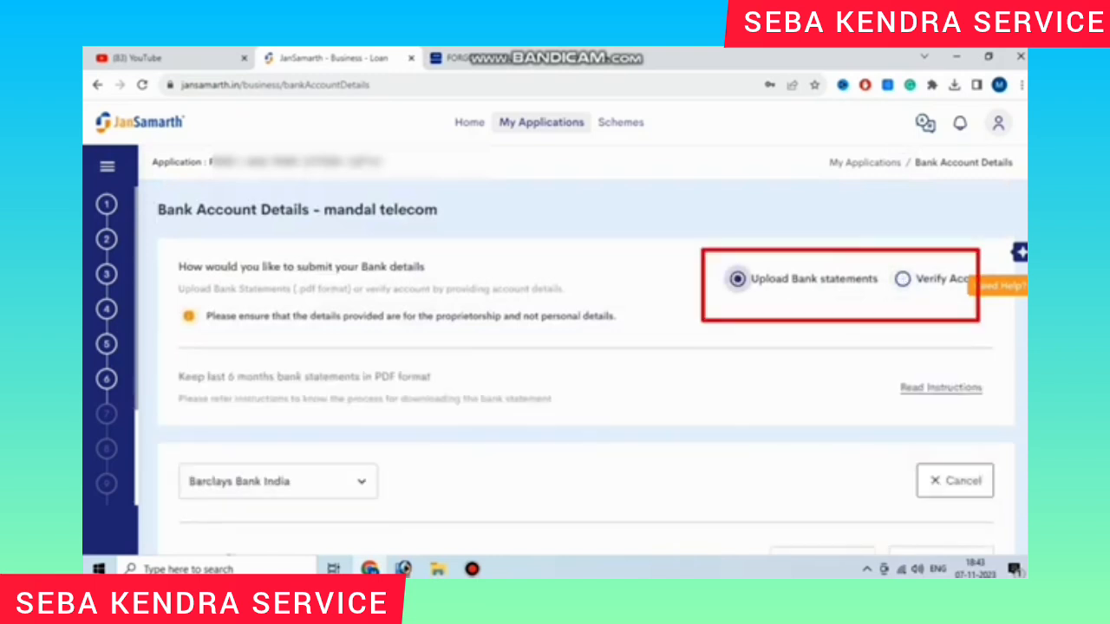
{"action": "left_click", "coordinate": [902, 279]}
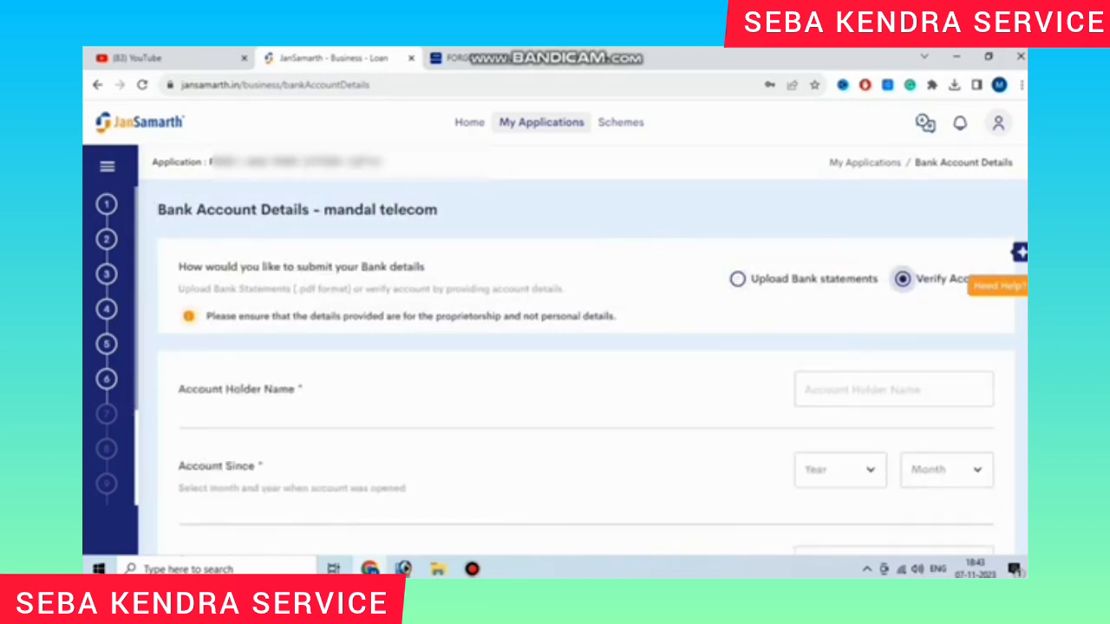
{"action": "scroll", "coordinate": [586, 368], "scroll_direction": "down", "scroll_amount": 2}
{"action": "left_click", "coordinate": [471, 569]}
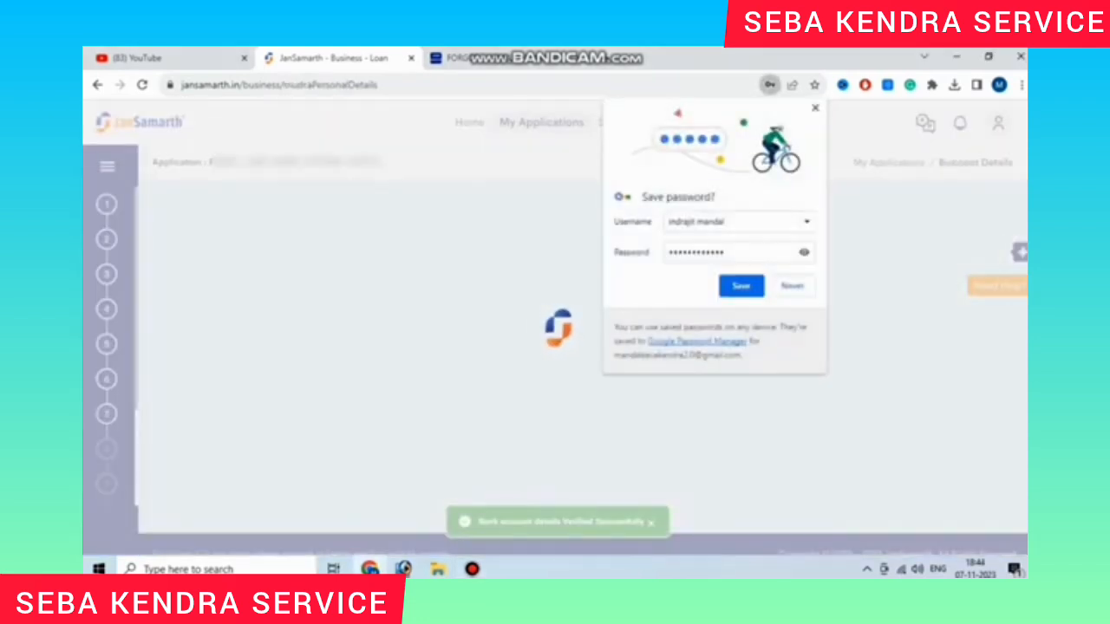
- Dismiss the browser's save-password prompt and set Number of Employees / Workers to 4 in Business Details
{"action": "left_click", "coordinate": [815, 108]}
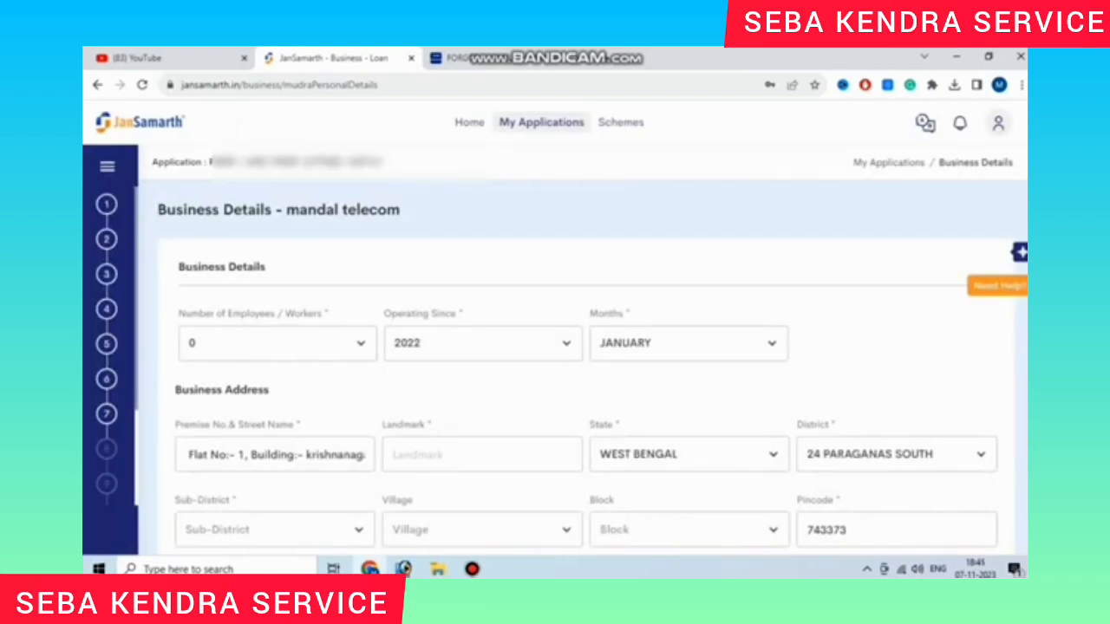
{"action": "scroll", "coordinate": [586, 367], "scroll_direction": "down", "scroll_amount": 1}
{"action": "left_click", "coordinate": [277, 273]}
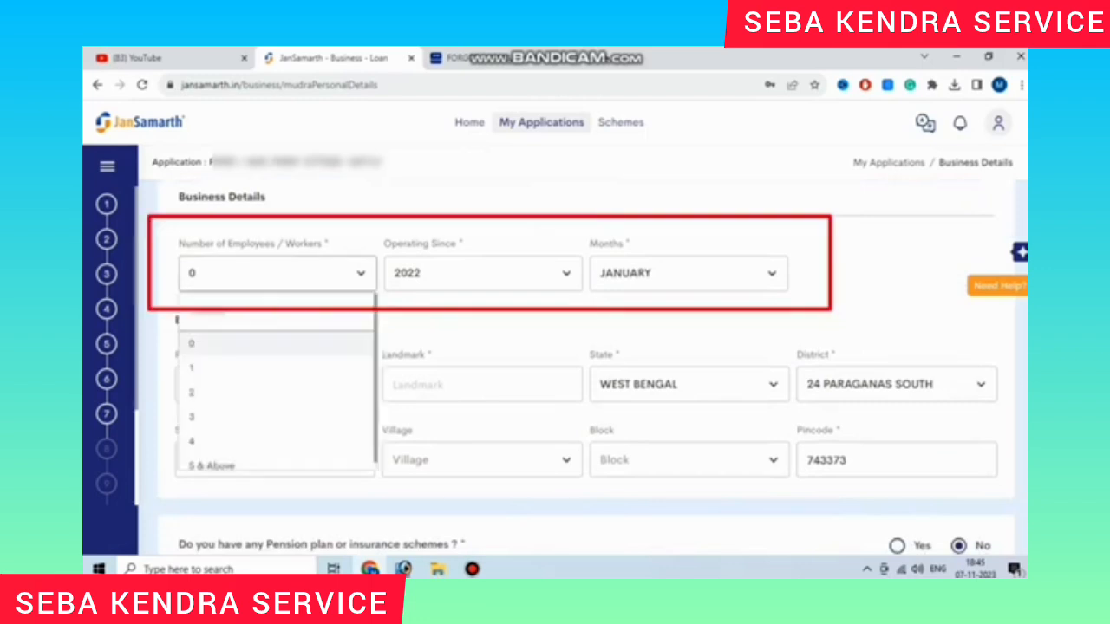
{"action": "left_click", "coordinate": [260, 441]}
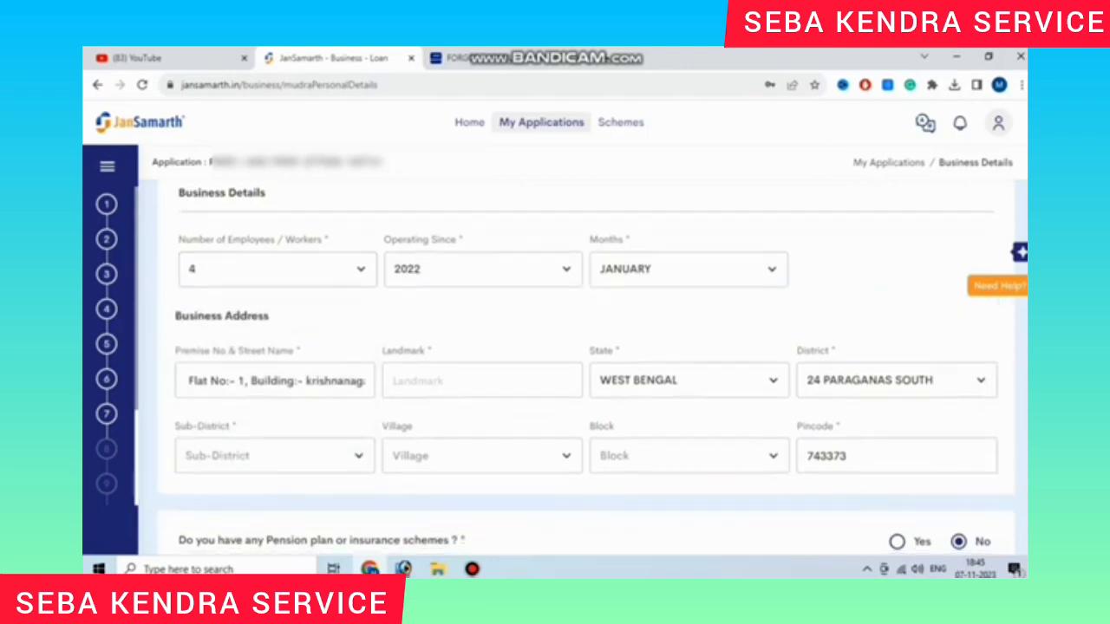
- Review the business address and pension plan questions, and select Proprietor as the relationship type in Proprietor Details
{"action": "scroll", "coordinate": [555, 364], "scroll_direction": "down", "scroll_amount": 1}
{"action": "scroll", "coordinate": [555, 364], "scroll_direction": "down", "scroll_amount": 4}
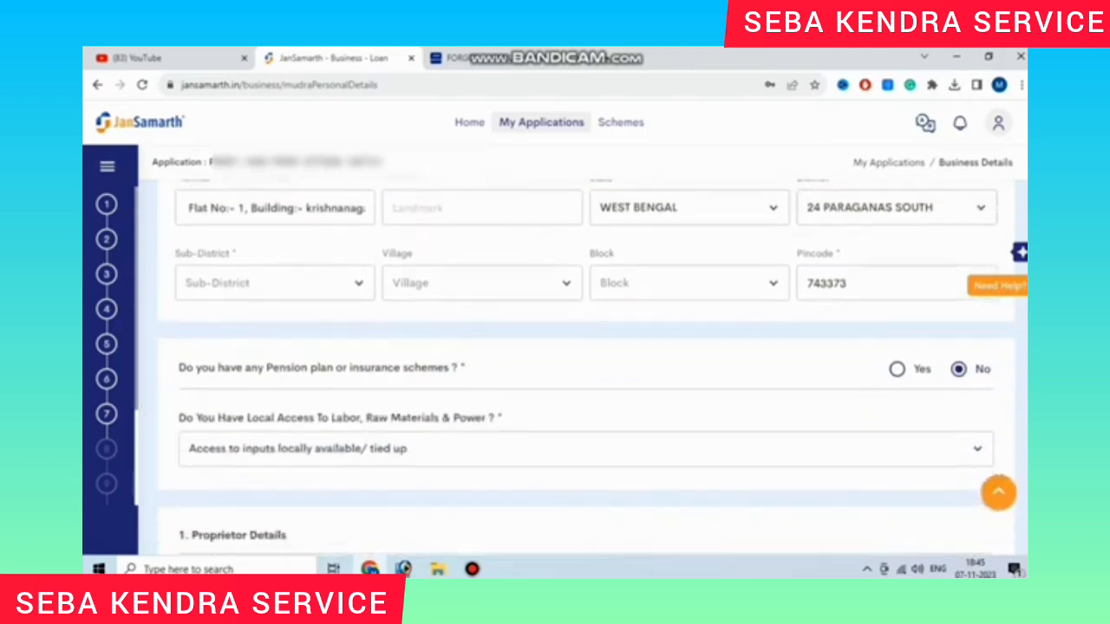
{"action": "scroll", "coordinate": [555, 364], "scroll_direction": "down", "scroll_amount": 2}
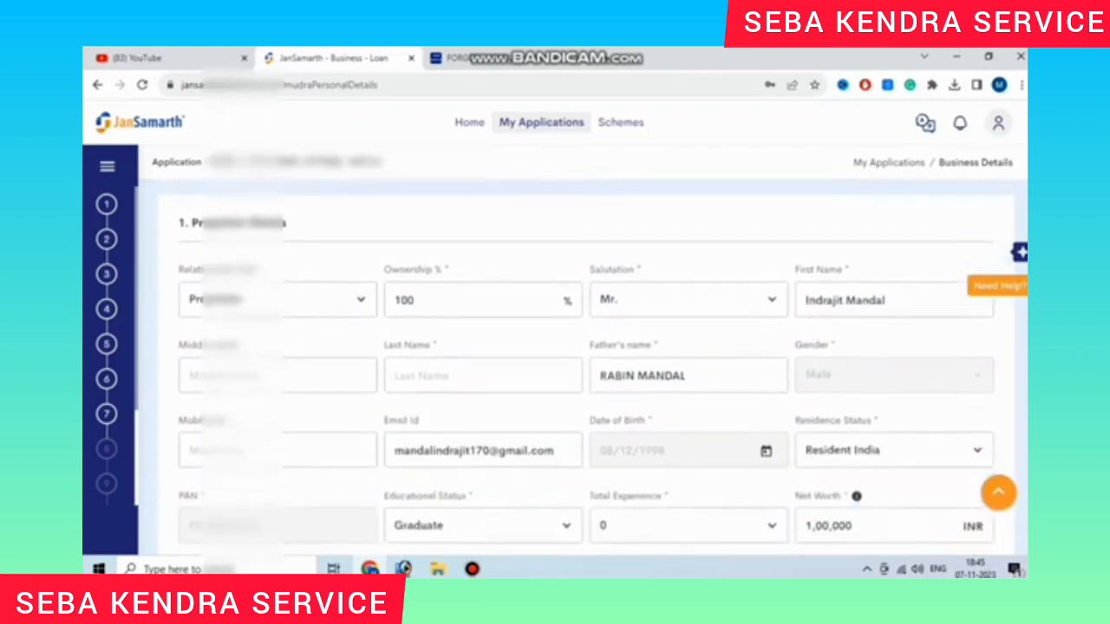
{"action": "left_click", "coordinate": [258, 300]}
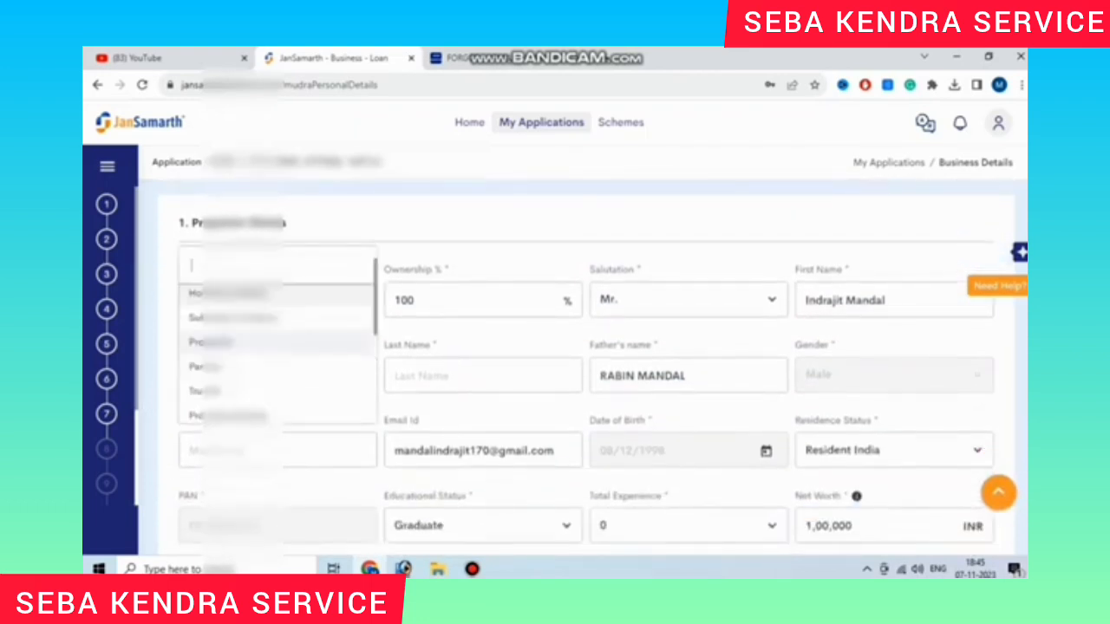
{"action": "scroll", "coordinate": [278, 355], "scroll_direction": "down", "scroll_amount": 2}
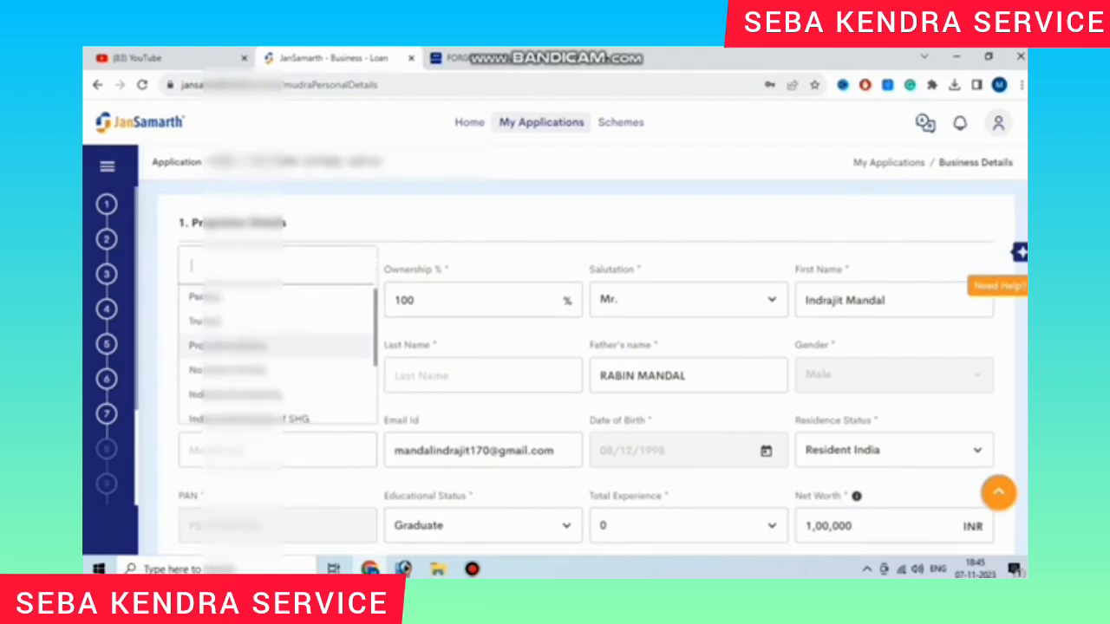
{"action": "scroll", "coordinate": [277, 355], "scroll_direction": "down", "scroll_amount": 5}
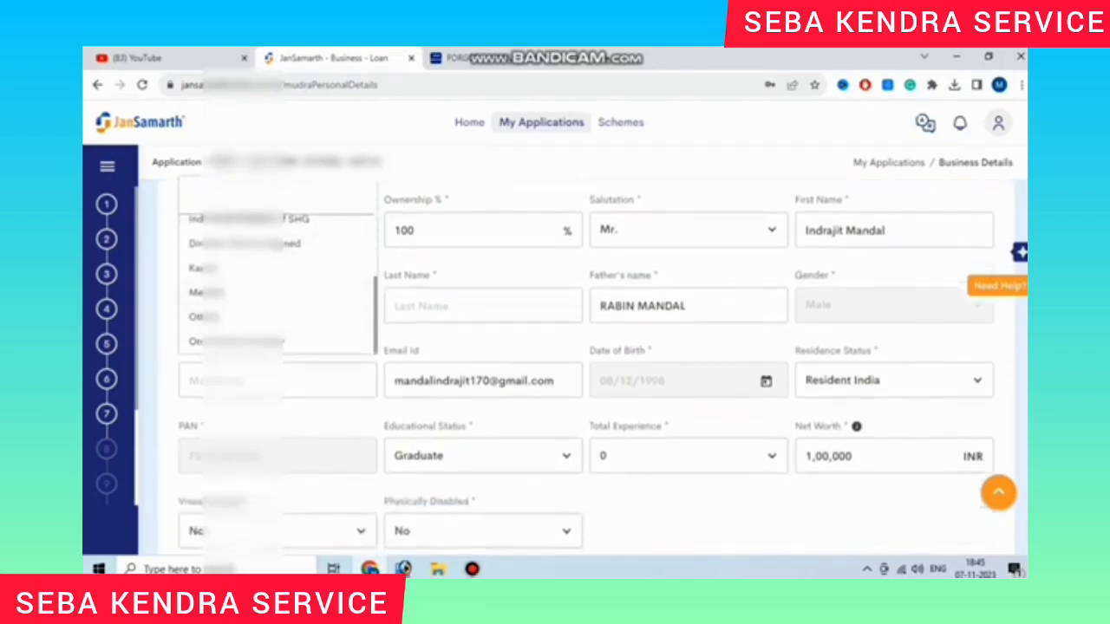
{"action": "scroll", "coordinate": [278, 321], "scroll_direction": "up", "scroll_amount": 2}
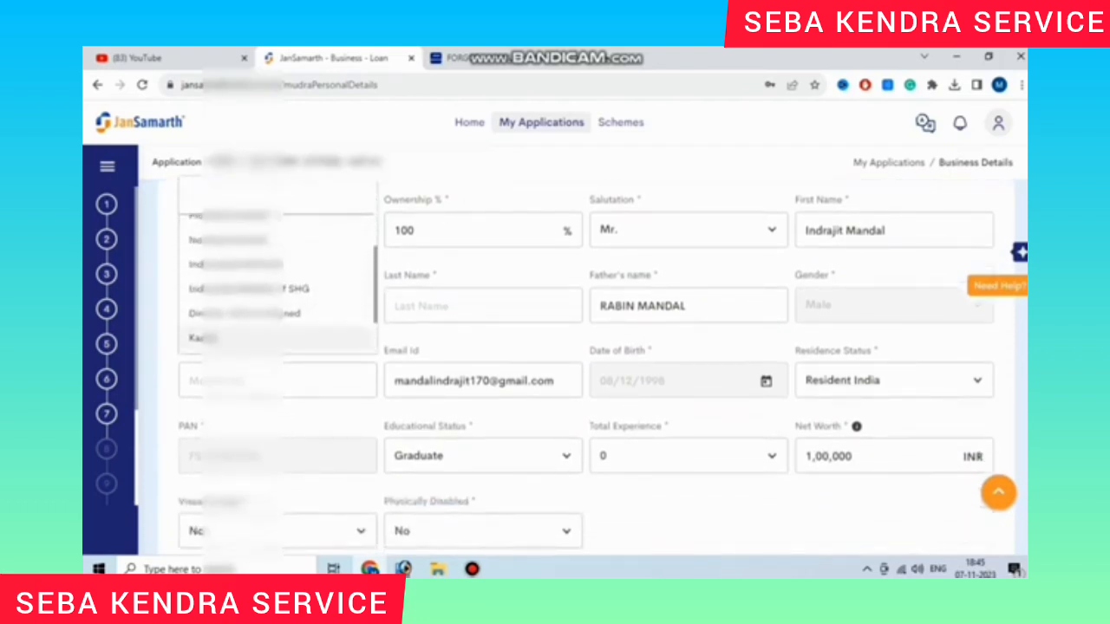
{"action": "scroll", "coordinate": [278, 321], "scroll_direction": "up", "scroll_amount": 2}
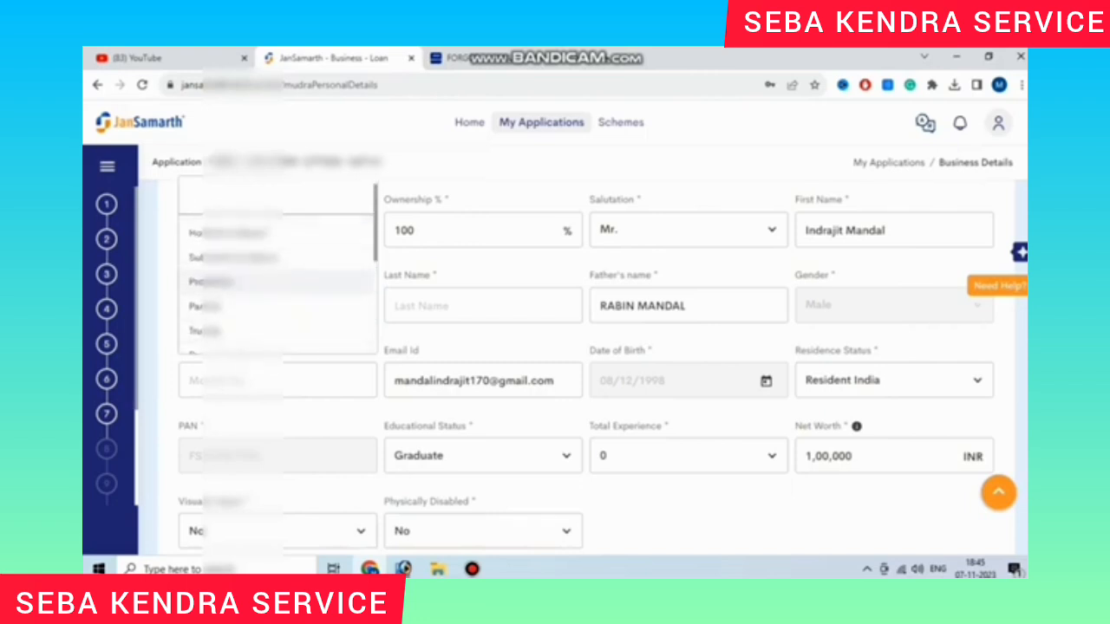
{"action": "left_click", "coordinate": [253, 281]}
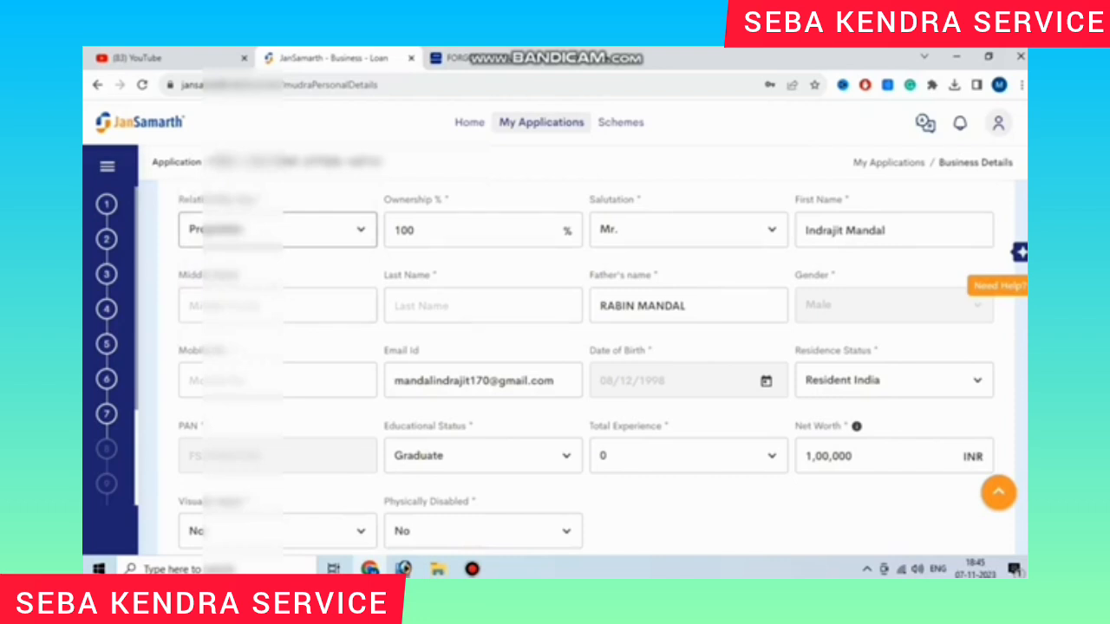
- Review the Ownership % value in the Proprietor Details section
{"action": "scroll", "coordinate": [587, 364], "scroll_direction": "up", "scroll_amount": 2}
{"action": "scroll", "coordinate": [586, 364], "scroll_direction": "down", "scroll_amount": 1}
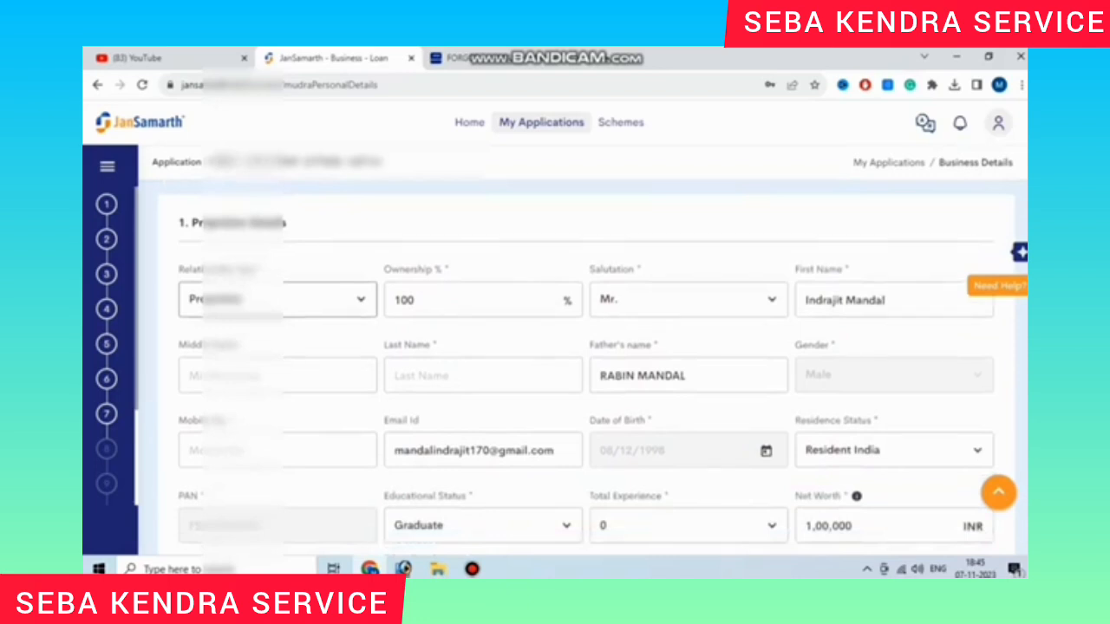
{"action": "left_click_drag", "start_coordinate": [420, 300], "coordinate": [392, 300]}
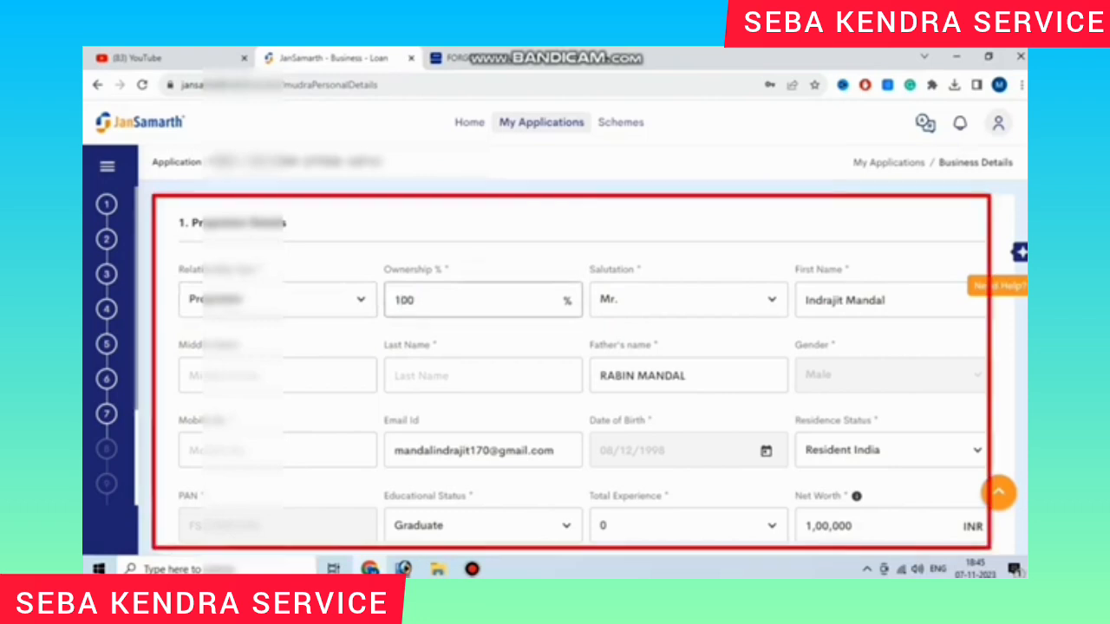
{"action": "double_click", "coordinate": [415, 300]}
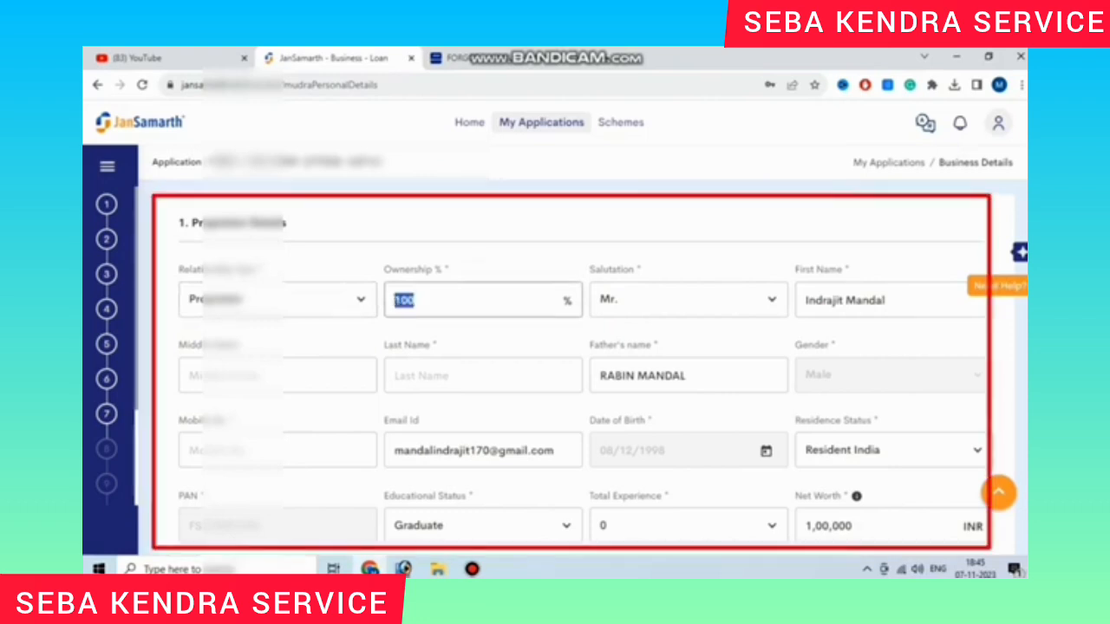
{"action": "left_click", "coordinate": [414, 300]}
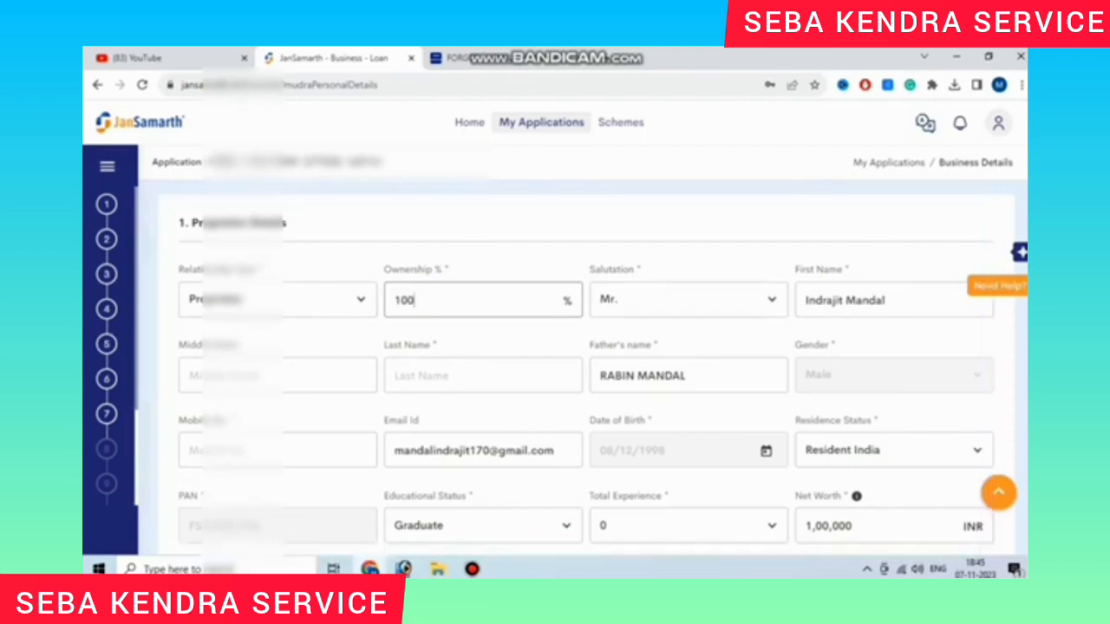
- Set the proprietor's Total Experience to 0 and check the Net Worth amount
{"action": "scroll", "coordinate": [572, 373], "scroll_direction": "down", "scroll_amount": 1}
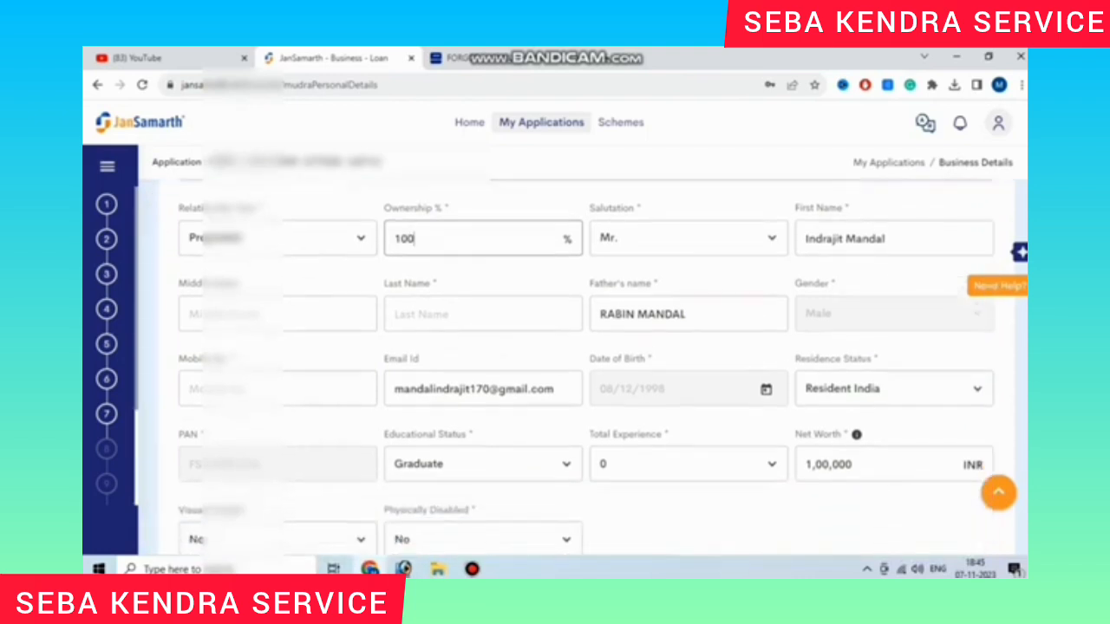
{"action": "scroll", "coordinate": [572, 373], "scroll_direction": "down", "scroll_amount": 1}
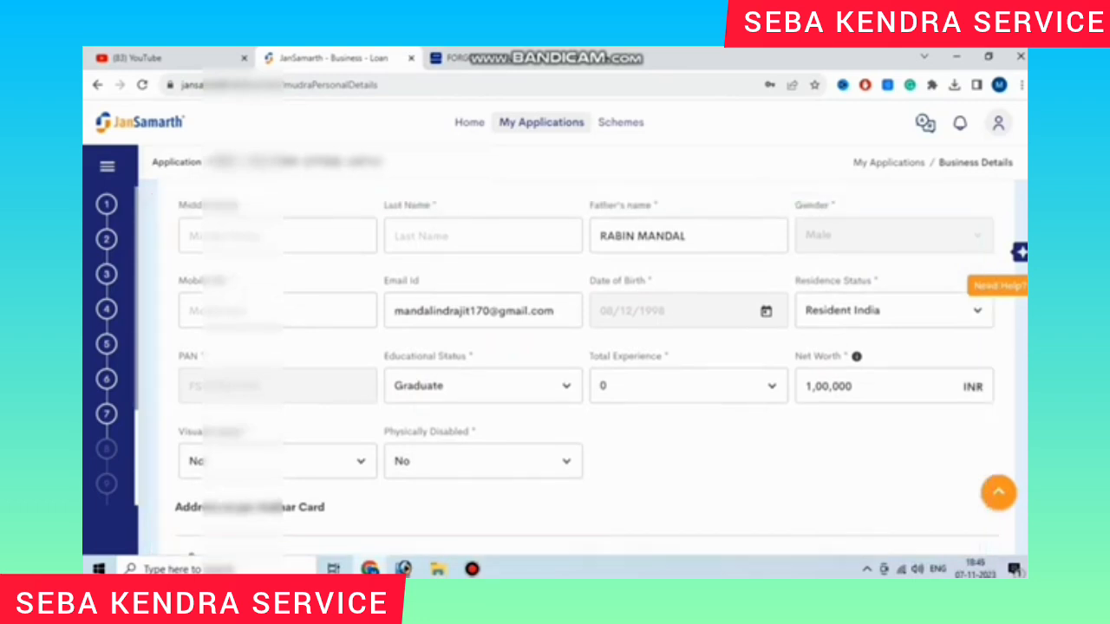
{"action": "left_click", "coordinate": [688, 386]}
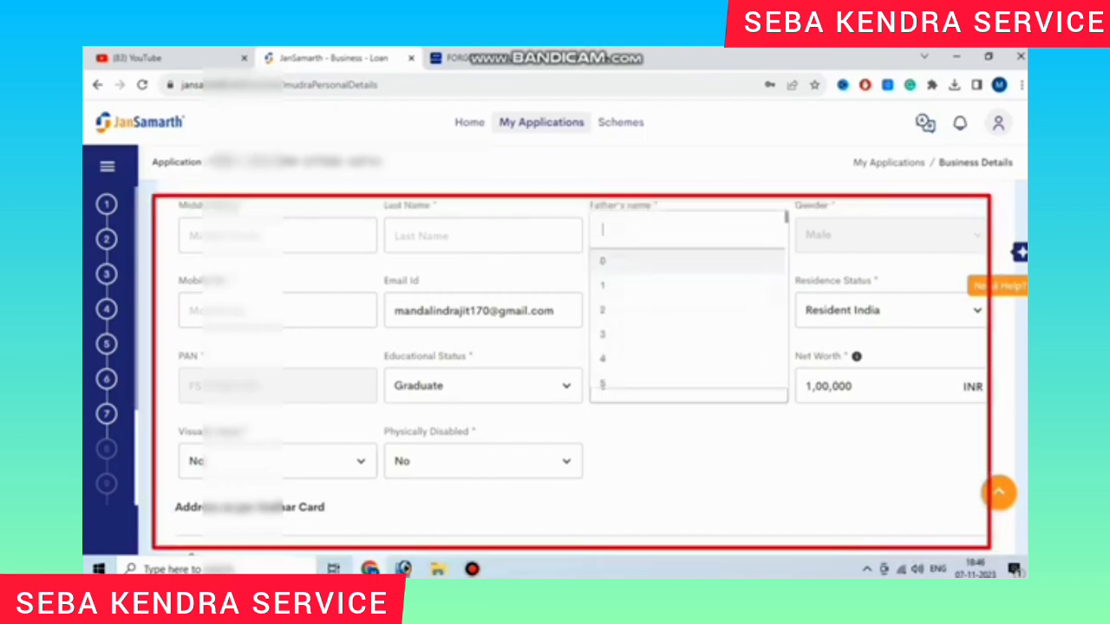
{"action": "left_click", "coordinate": [676, 260]}
{"action": "left_click_drag", "start_coordinate": [851, 387], "coordinate": [825, 386]}
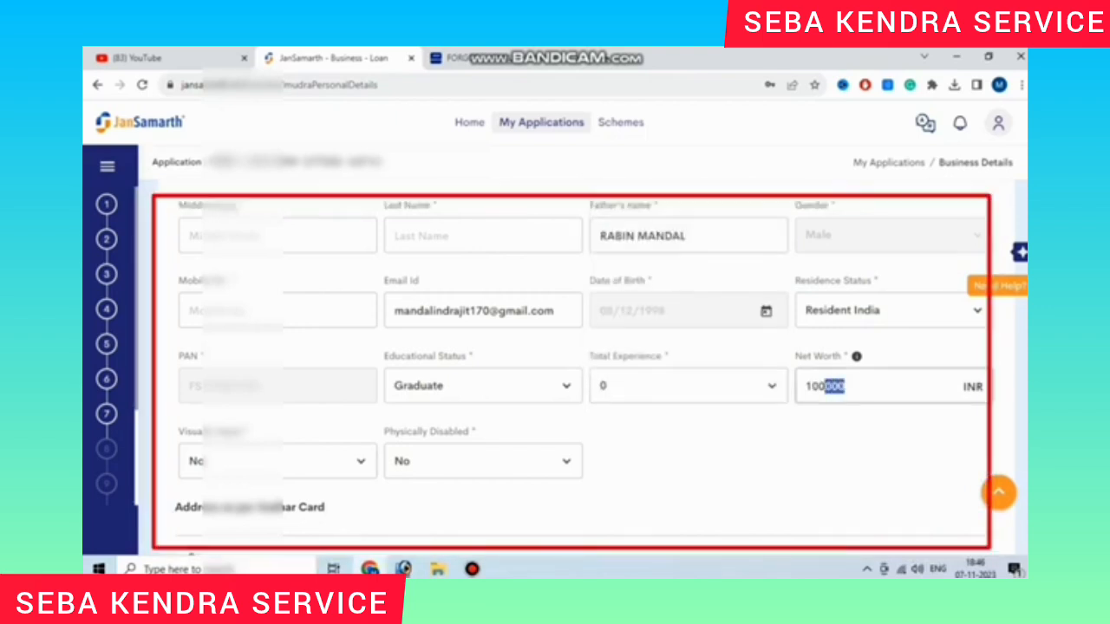
{"action": "left_click", "coordinate": [781, 459]}
{"action": "scroll", "coordinate": [763, 451], "scroll_direction": "down", "scroll_amount": 1}
{"action": "scroll", "coordinate": [581, 364], "scroll_direction": "down", "scroll_amount": 1}
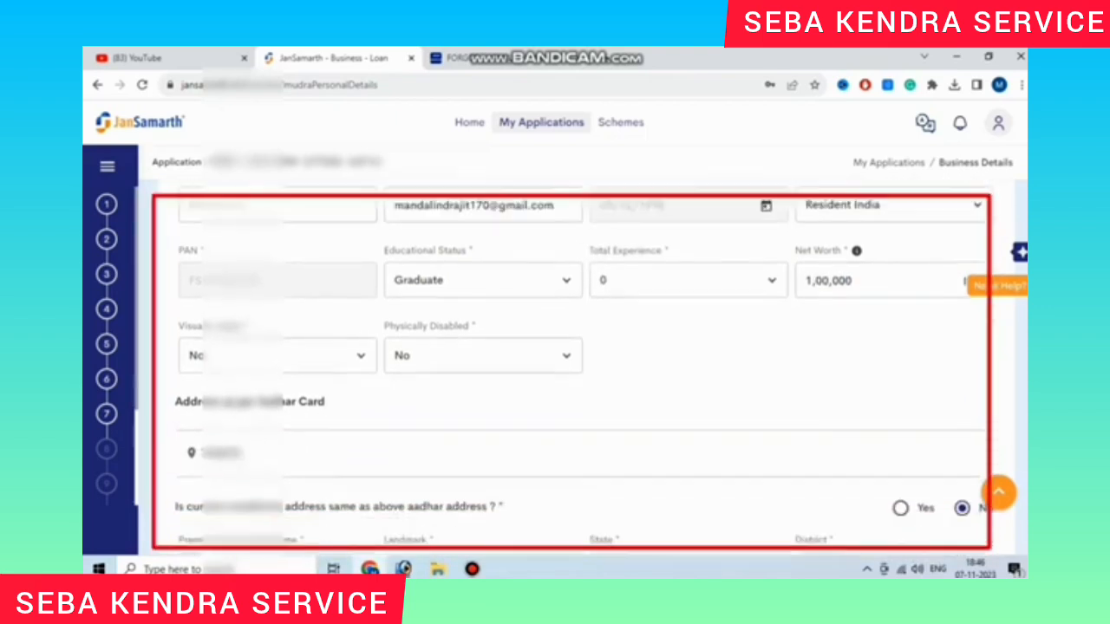
- Set Physically Disabled to No and answer Yes to the current residential address being the same as the Aadhar address
{"action": "left_click", "coordinate": [482, 322]}
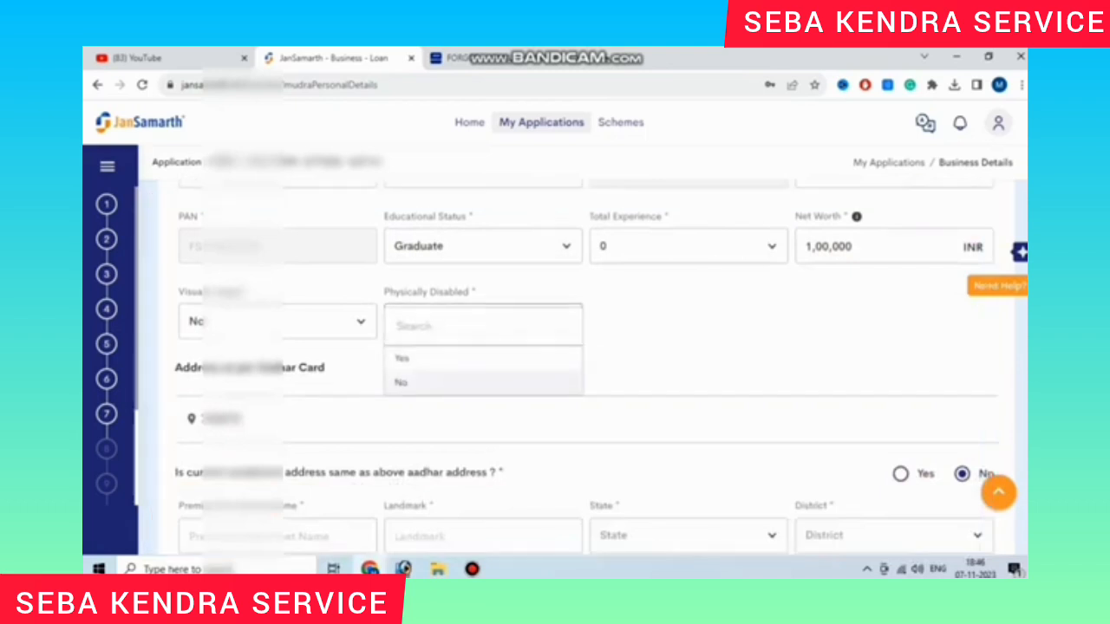
{"action": "left_click", "coordinate": [468, 383]}
{"action": "scroll", "coordinate": [581, 381], "scroll_direction": "down", "scroll_amount": 1}
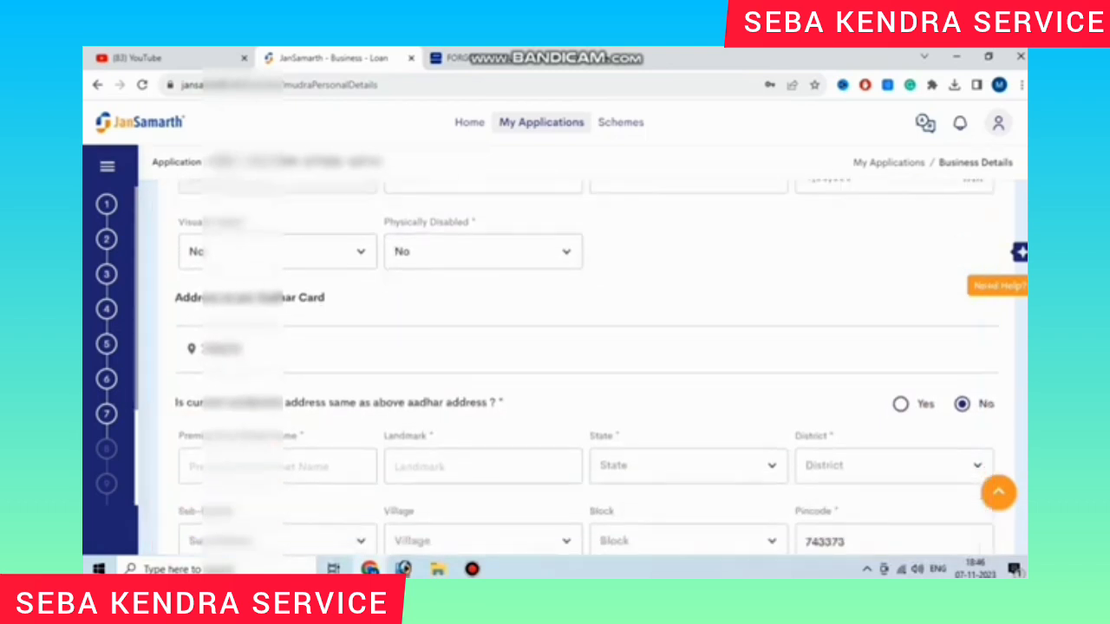
{"action": "scroll", "coordinate": [586, 364], "scroll_direction": "down", "scroll_amount": 1}
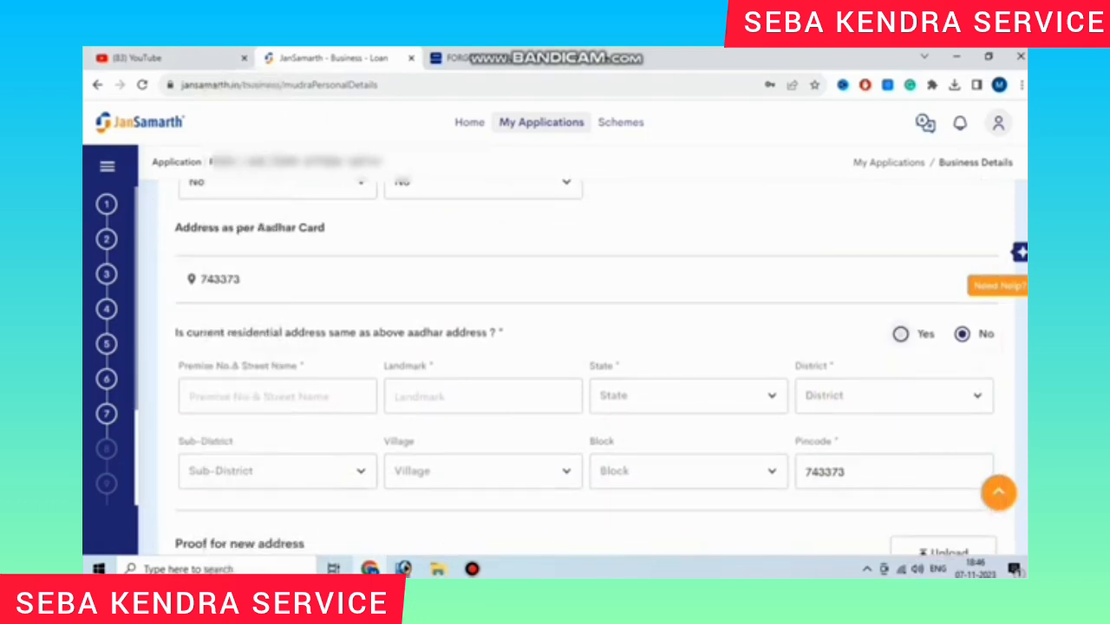
{"action": "left_click", "coordinate": [901, 334]}
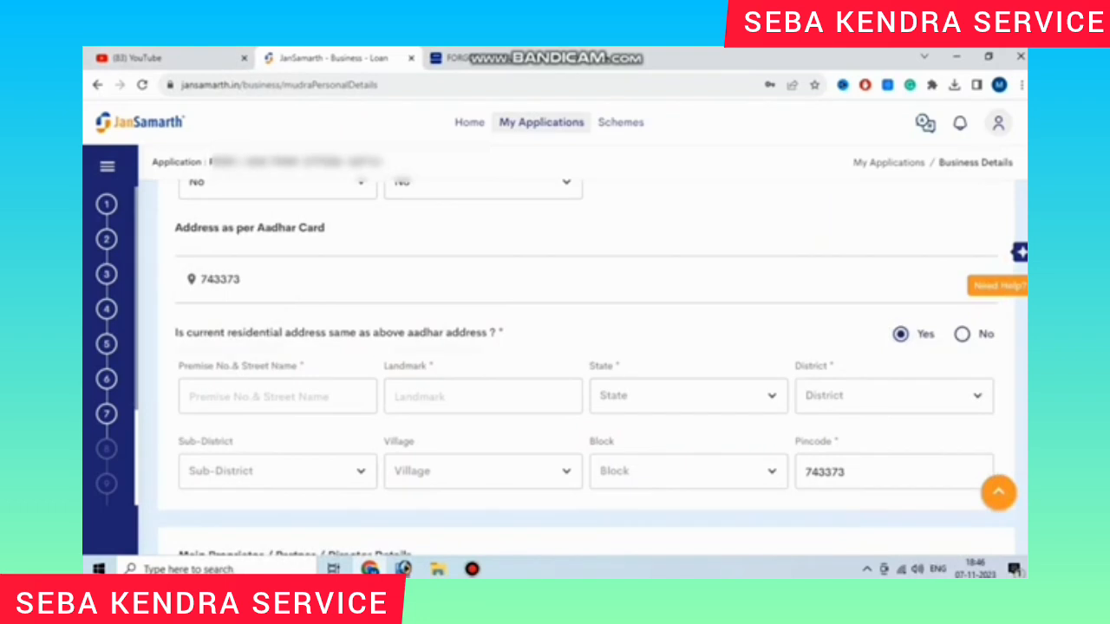
- Review the Main Proprietor / Partner / Director Details, from income tax assessment to the number of earning family members
{"action": "scroll", "coordinate": [586, 367], "scroll_direction": "down", "scroll_amount": 3}
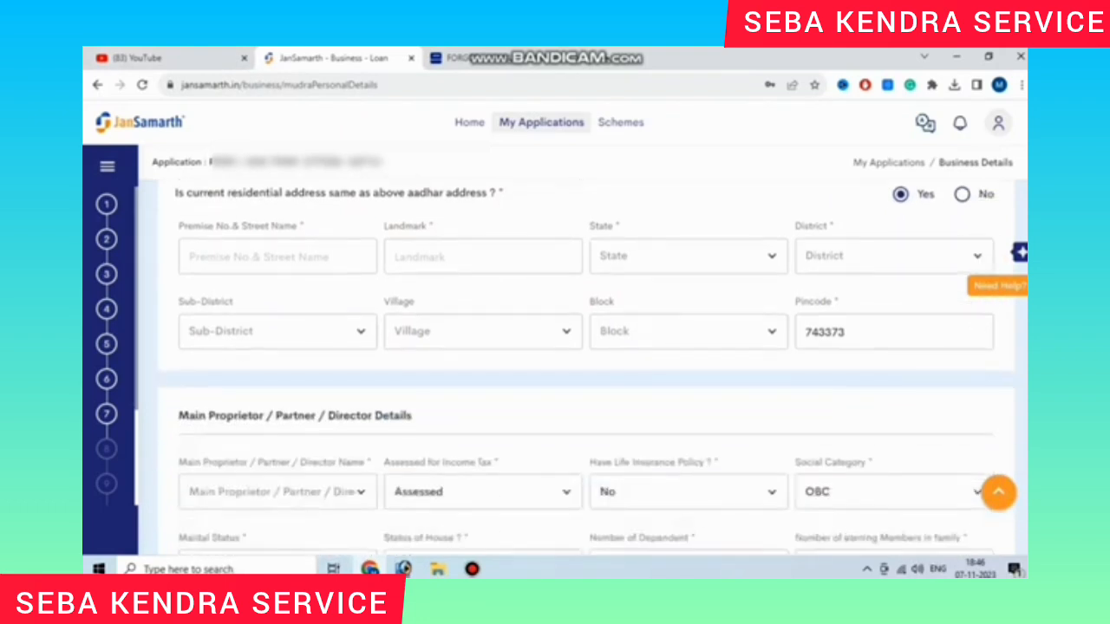
{"action": "scroll", "coordinate": [586, 367], "scroll_direction": "down", "scroll_amount": 3}
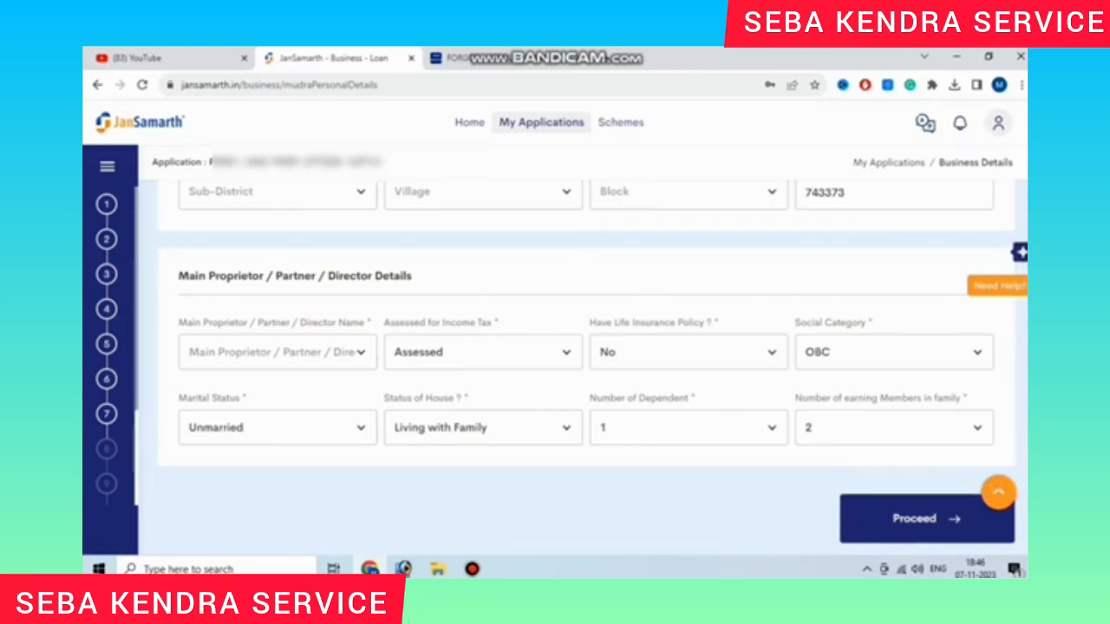
{"action": "left_click", "coordinate": [471, 569]}
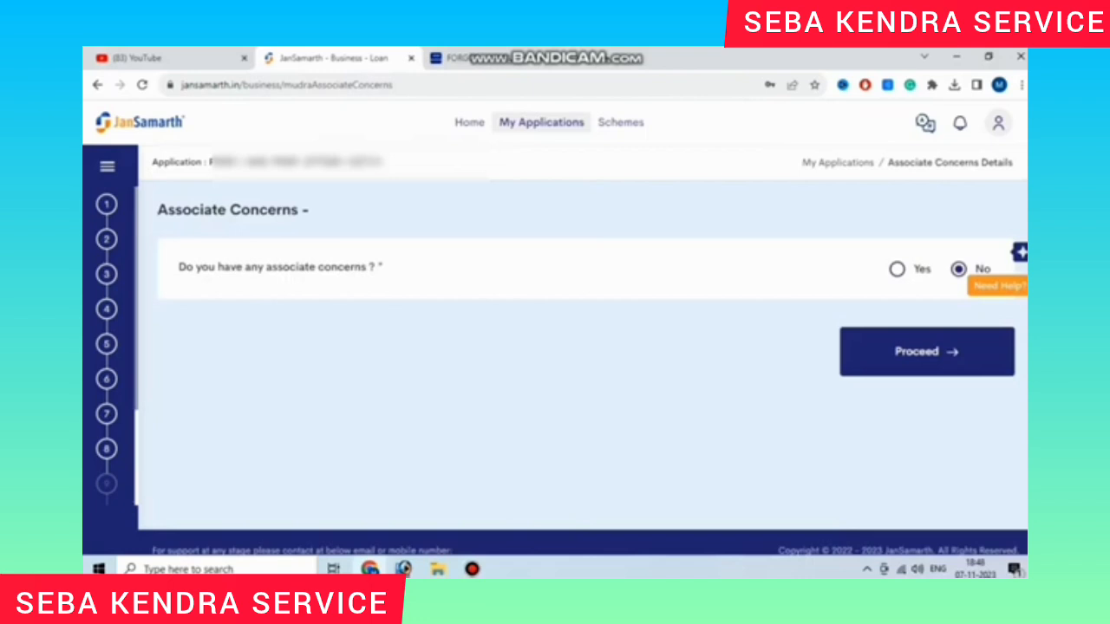
- Proceed from Associate Concerns with No as the answer, and review the machinery, equipment and loan fields in Business & Loan Details
{"action": "left_click", "coordinate": [926, 351]}
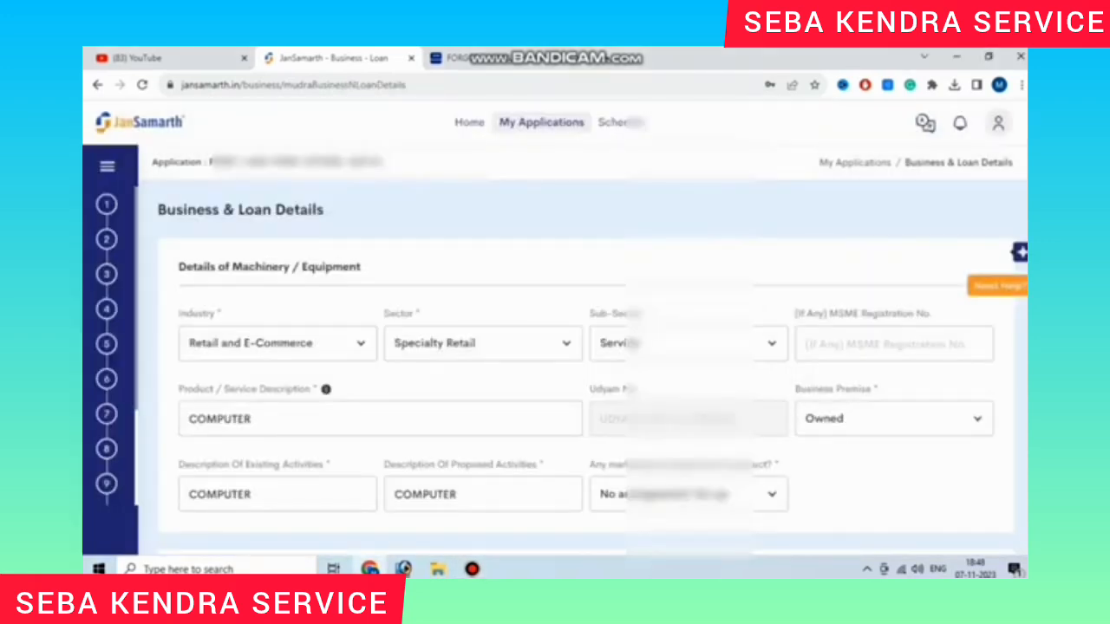
{"action": "scroll", "coordinate": [586, 369], "scroll_direction": "down", "scroll_amount": 2}
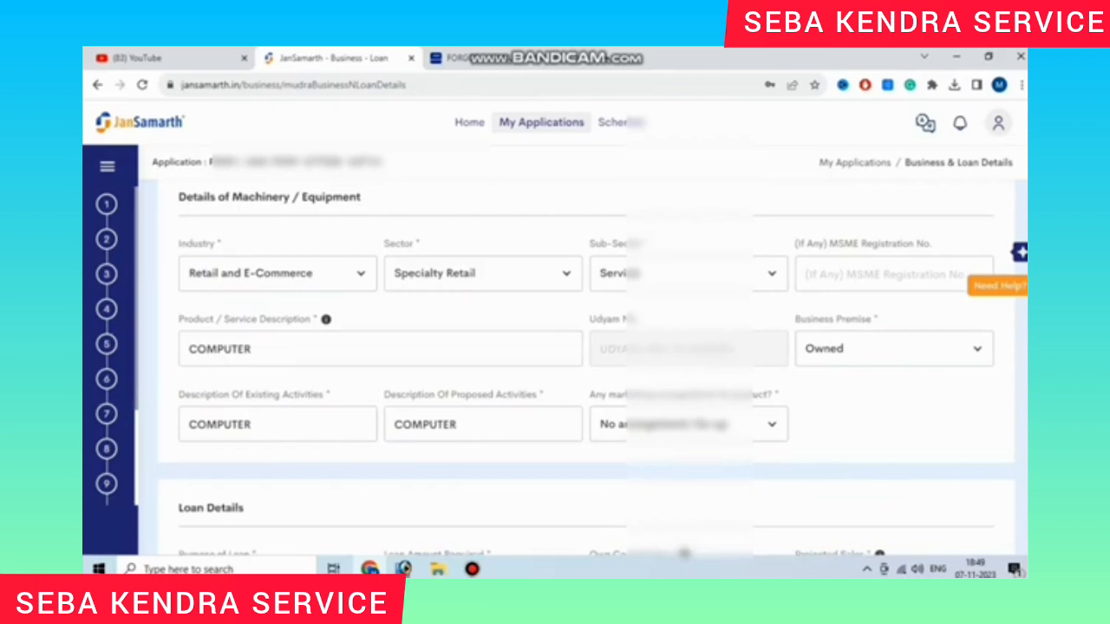
{"action": "scroll", "coordinate": [586, 369], "scroll_direction": "up", "scroll_amount": 2}
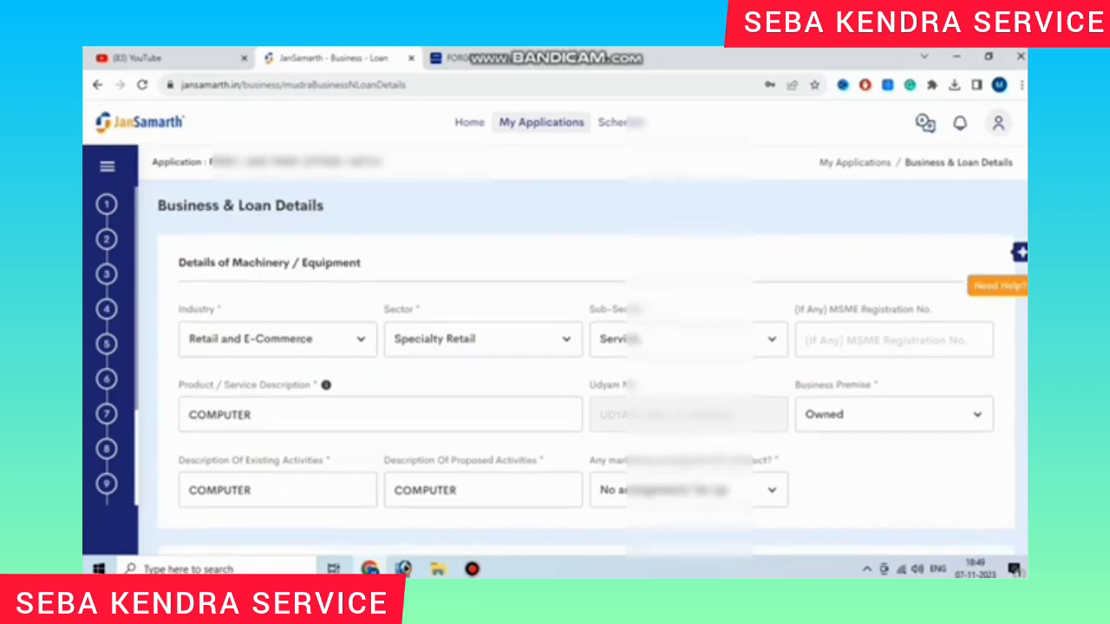
{"action": "scroll", "coordinate": [586, 370], "scroll_direction": "down", "scroll_amount": 3}
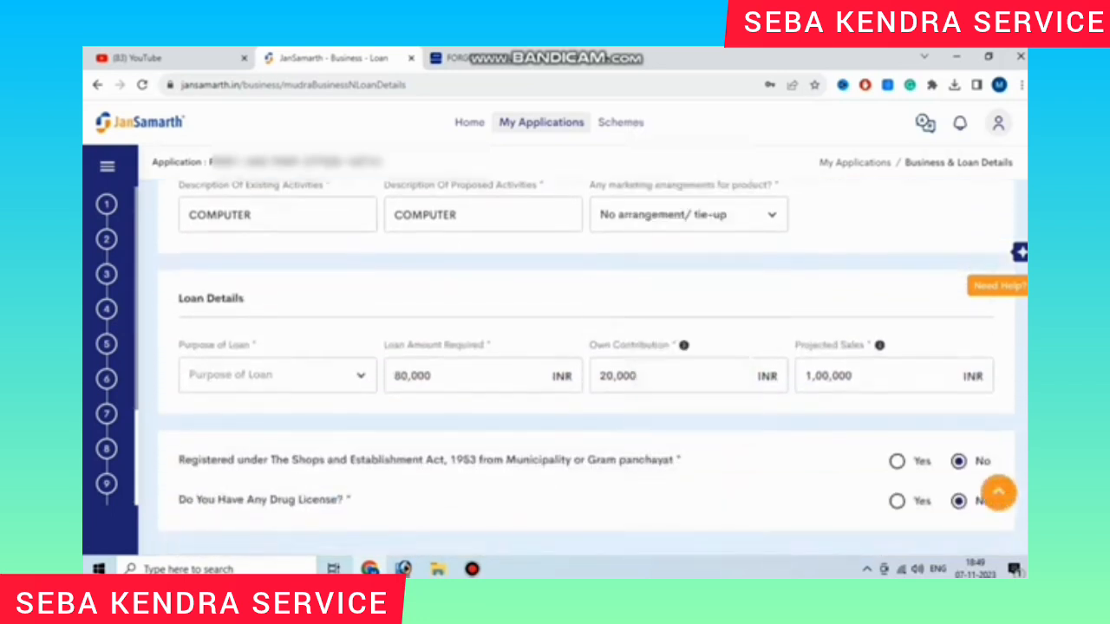
{"action": "scroll", "coordinate": [586, 364], "scroll_direction": "down", "scroll_amount": 1}
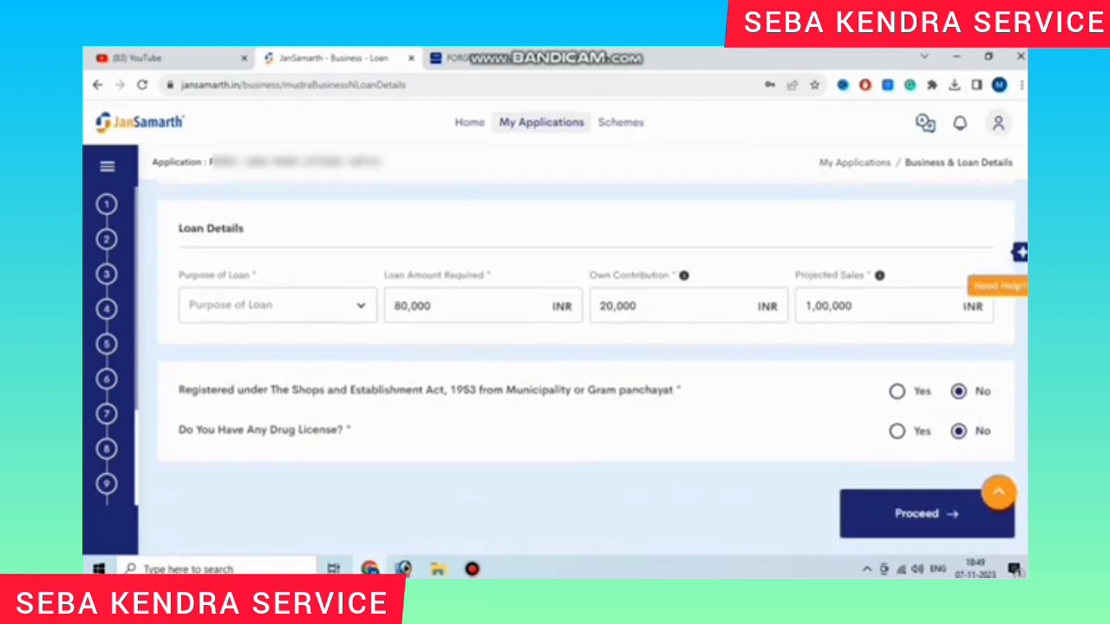
- Check the Loan Amount Required field and try to submit the Business & Loan Details form
{"action": "left_click", "coordinate": [429, 306]}
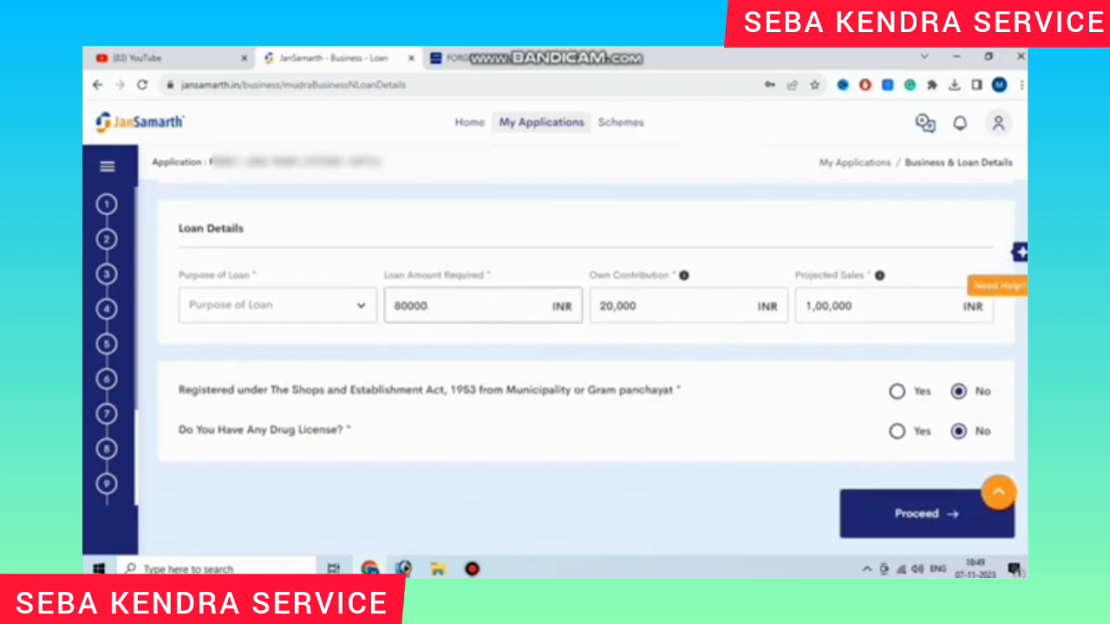
{"action": "left_click", "coordinate": [486, 342]}
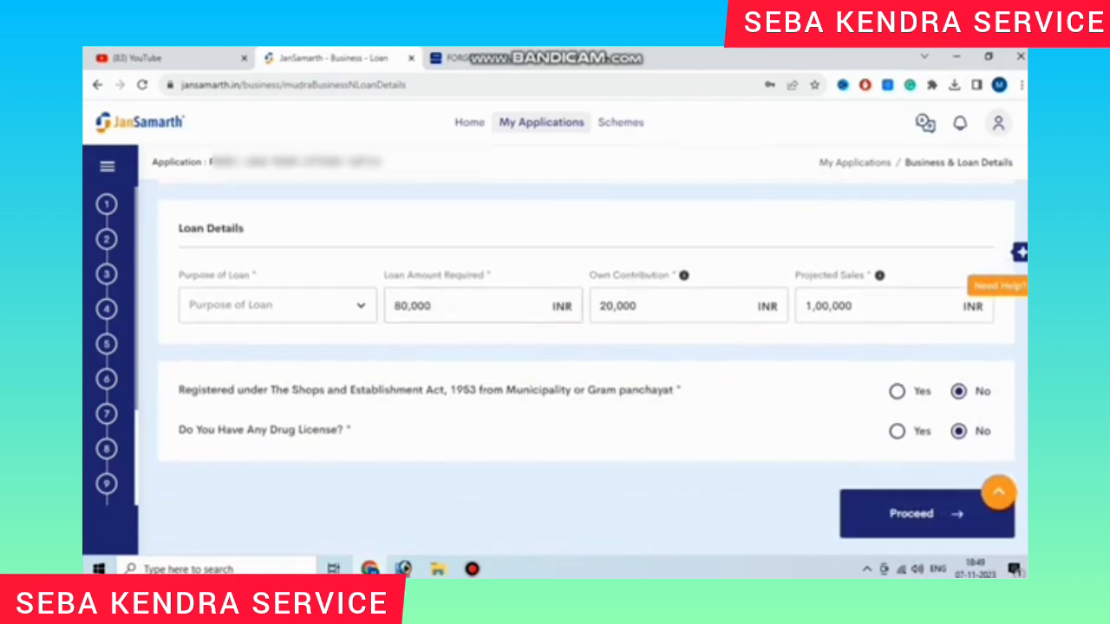
{"action": "left_click", "coordinate": [911, 513]}
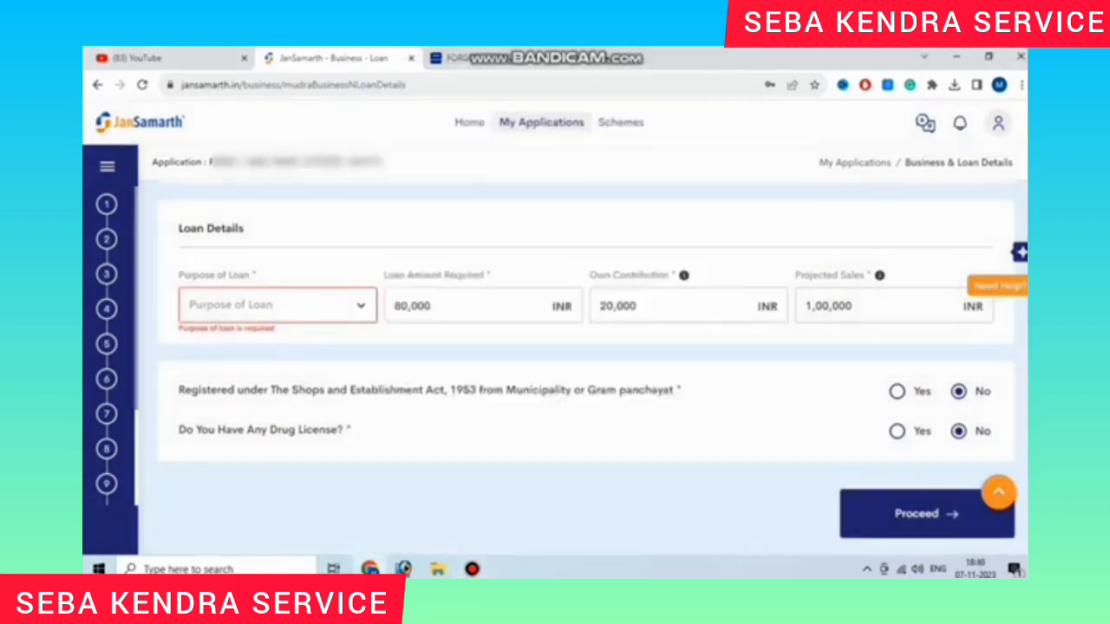
- Compare the Working Capital and Asset Acquisition options for Purpose of Loan and the extra fields each one requires
{"action": "left_click", "coordinate": [277, 305]}
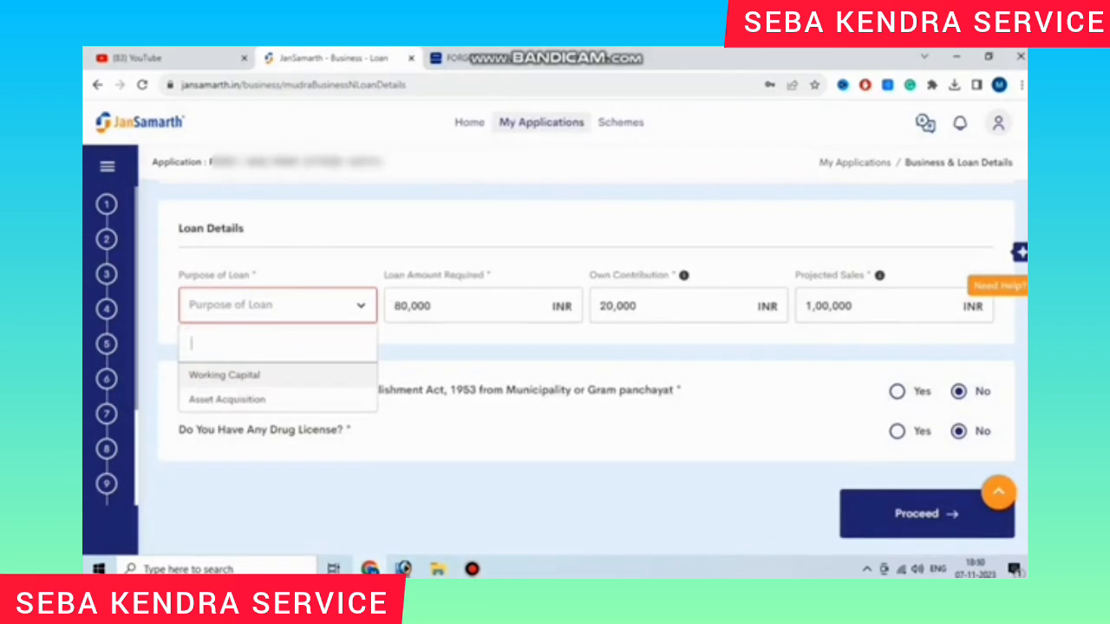
{"action": "left_click", "coordinate": [285, 375]}
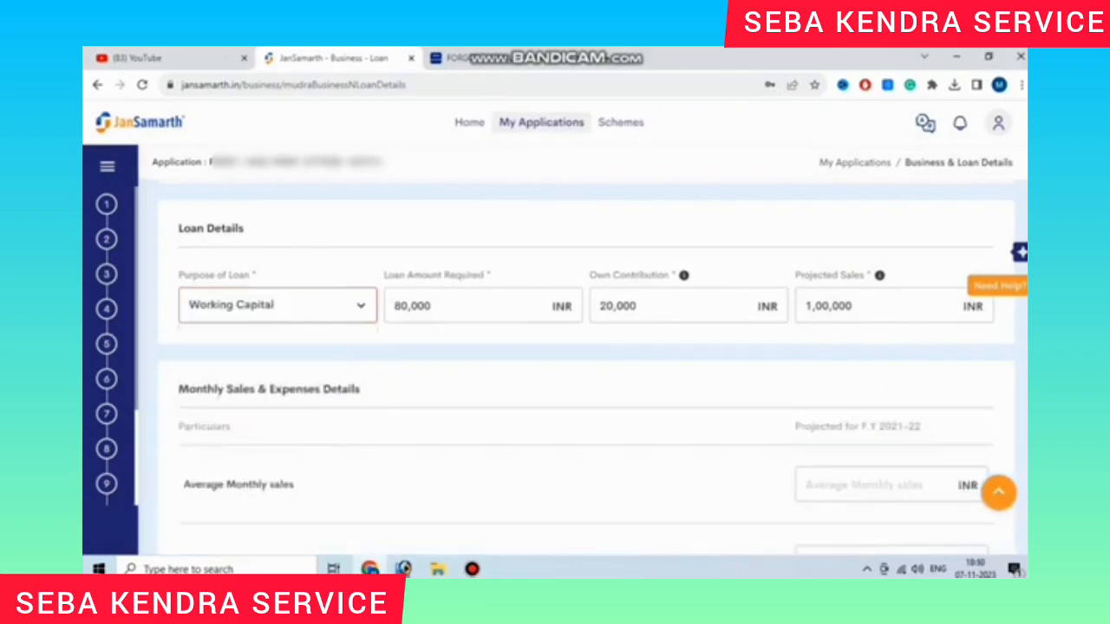
{"action": "left_click", "coordinate": [277, 305]}
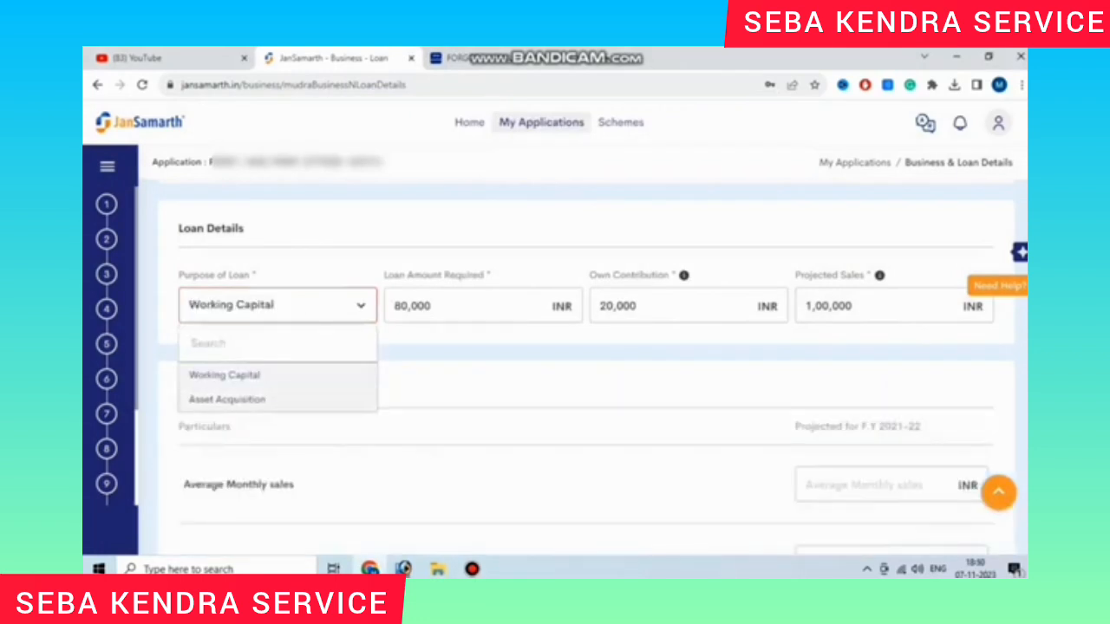
{"action": "left_click", "coordinate": [234, 397]}
{"action": "scroll", "coordinate": [586, 367], "scroll_direction": "down", "scroll_amount": 2}
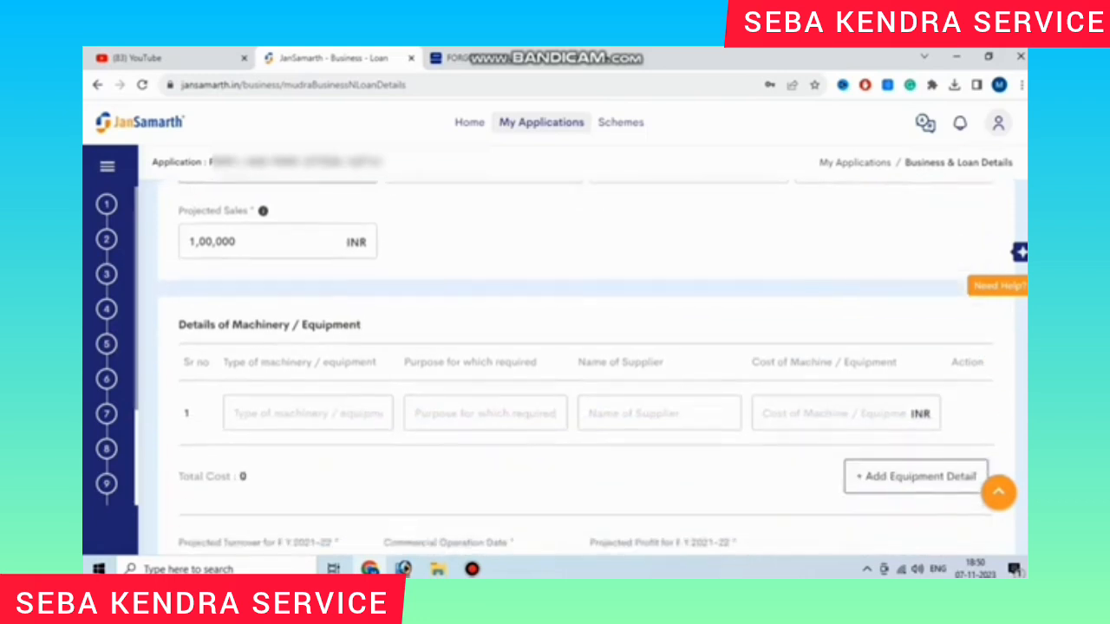
{"action": "scroll", "coordinate": [586, 367], "scroll_direction": "up", "scroll_amount": 2}
- Set the Purpose of Loan to Working Capital and review the Monthly Sales & Expenses Details fields
{"action": "left_click", "coordinate": [278, 305]}
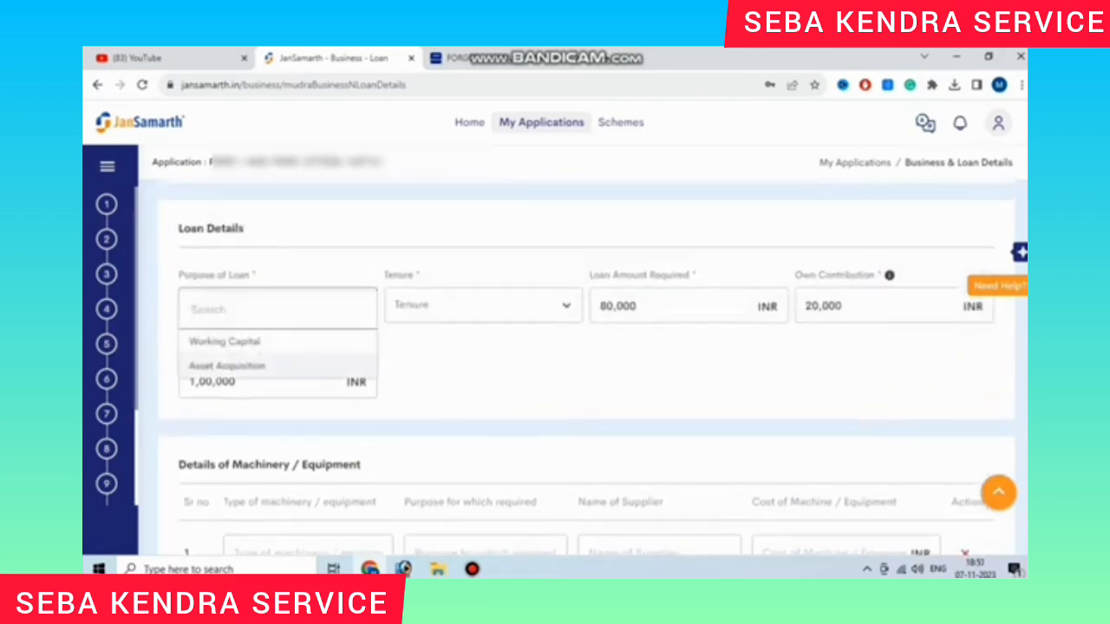
{"action": "left_click", "coordinate": [258, 342]}
{"action": "scroll", "coordinate": [586, 367], "scroll_direction": "down", "scroll_amount": 2}
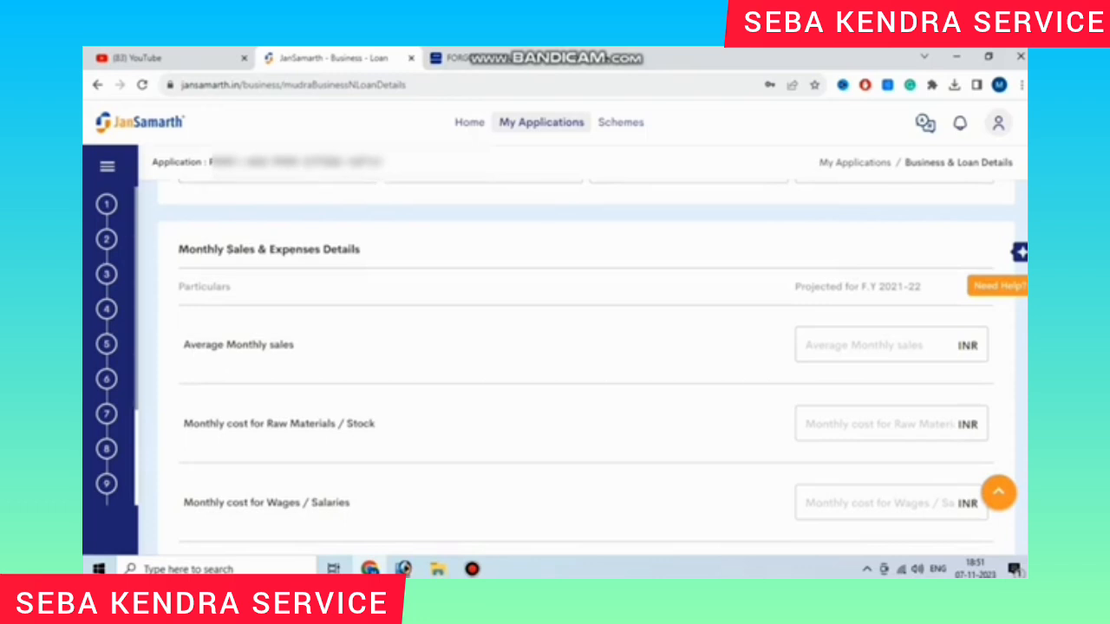
{"action": "left_click", "coordinate": [876, 345]}
{"action": "scroll", "coordinate": [586, 367], "scroll_direction": "down", "scroll_amount": 1}
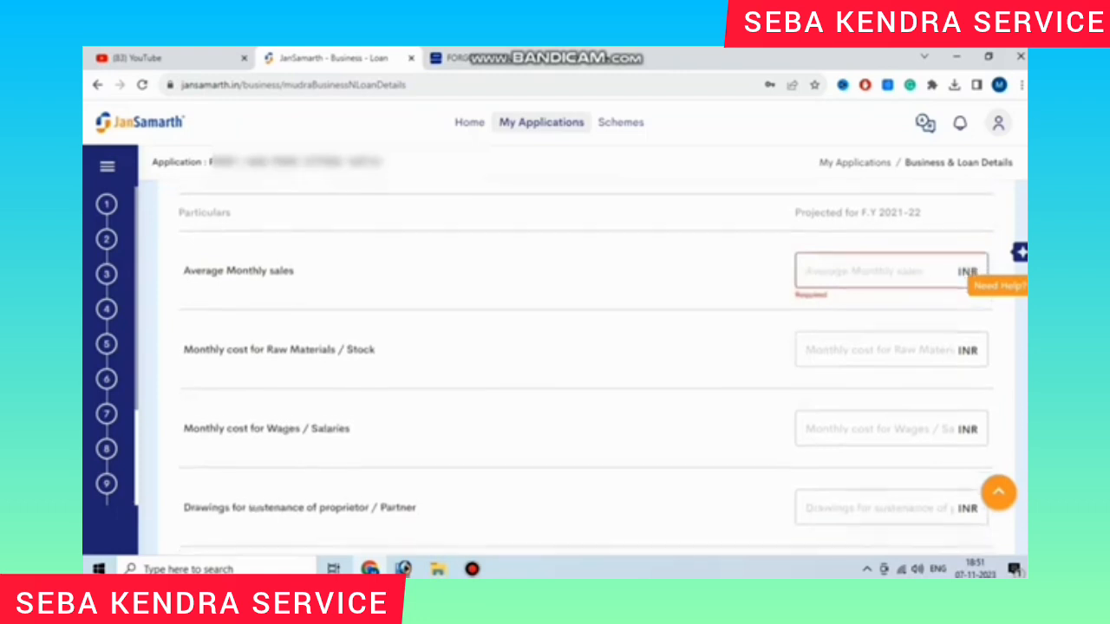
{"action": "scroll", "coordinate": [586, 366], "scroll_direction": "down", "scroll_amount": 1}
{"action": "scroll", "coordinate": [586, 366], "scroll_direction": "down", "scroll_amount": 2}
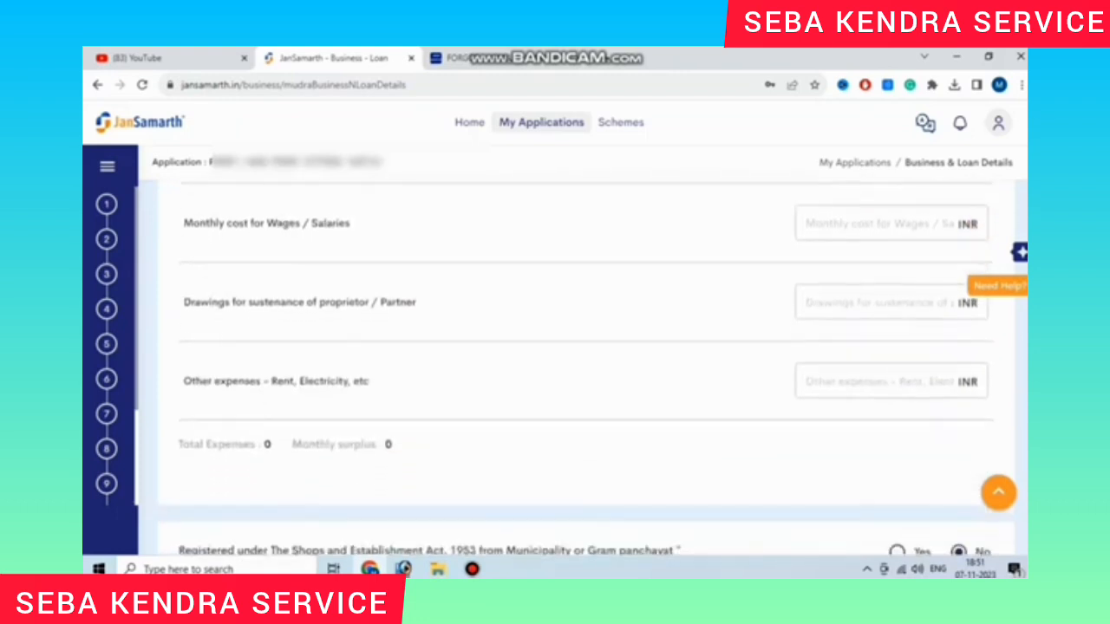
{"action": "scroll", "coordinate": [586, 367], "scroll_direction": "down", "scroll_amount": 2}
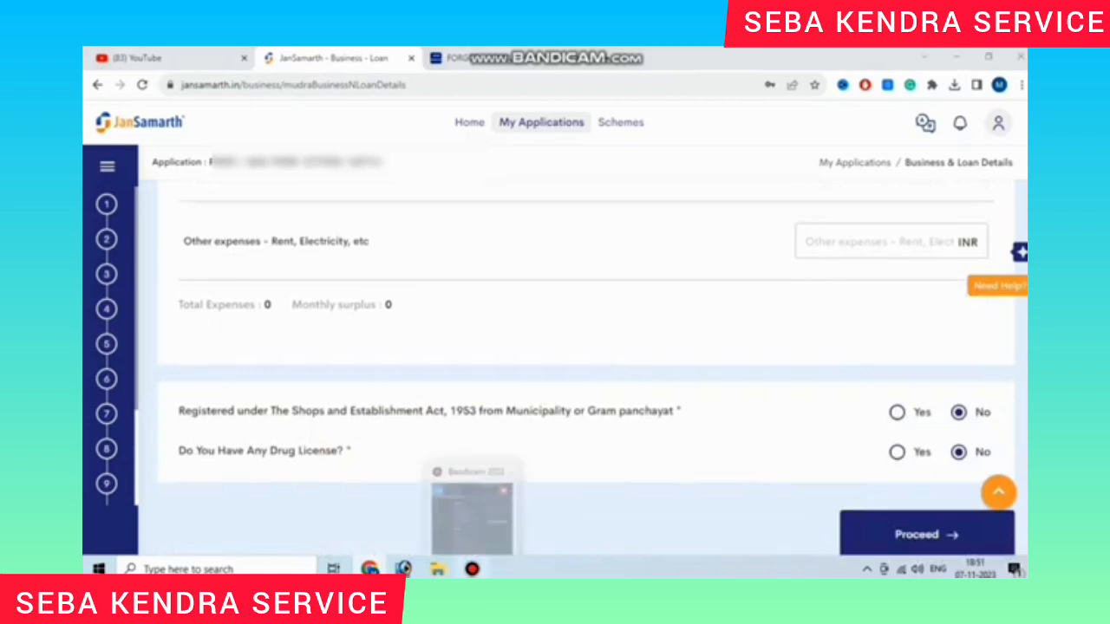
{"action": "left_click", "coordinate": [472, 569]}
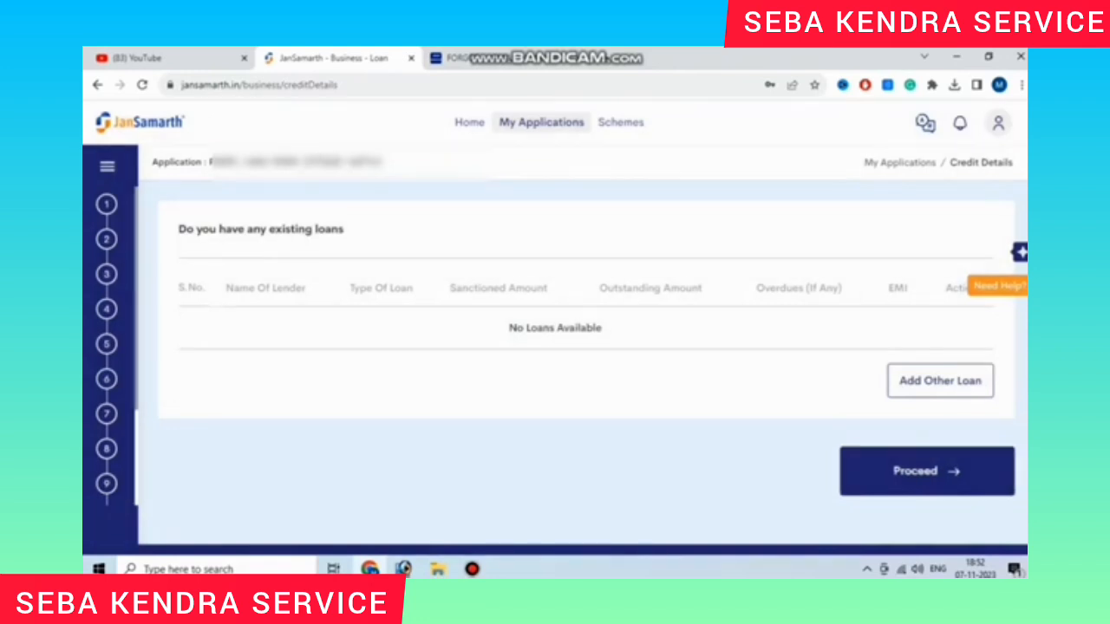
- Proceed from Credit Details without adding a loan, and choose KYC Pan as the KYC document type
{"action": "left_click", "coordinate": [926, 470]}
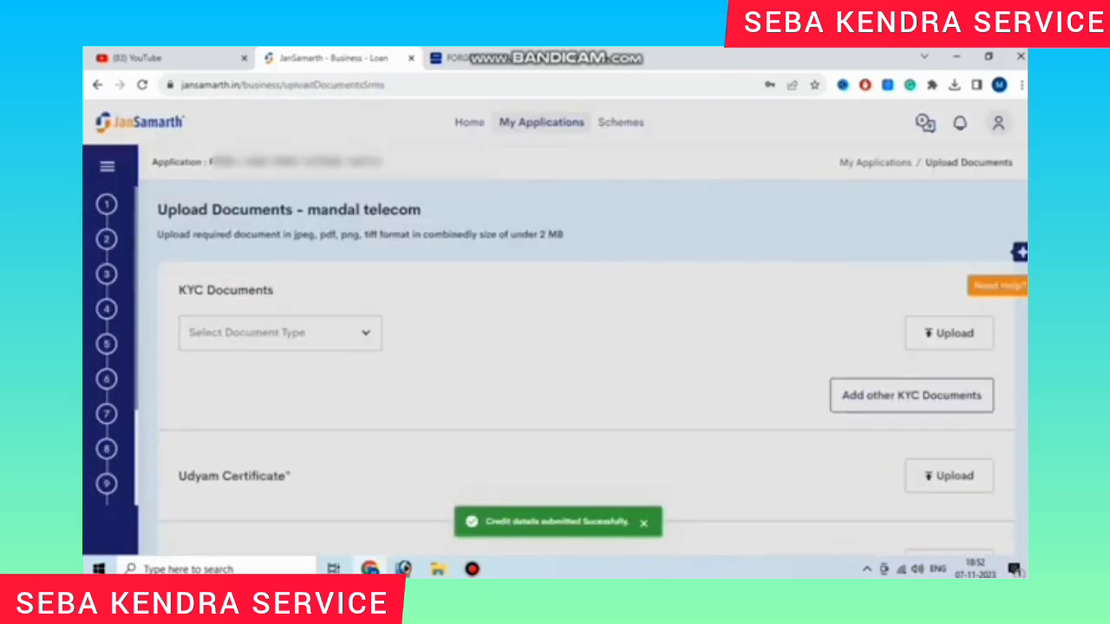
{"action": "left_click", "coordinate": [280, 333]}
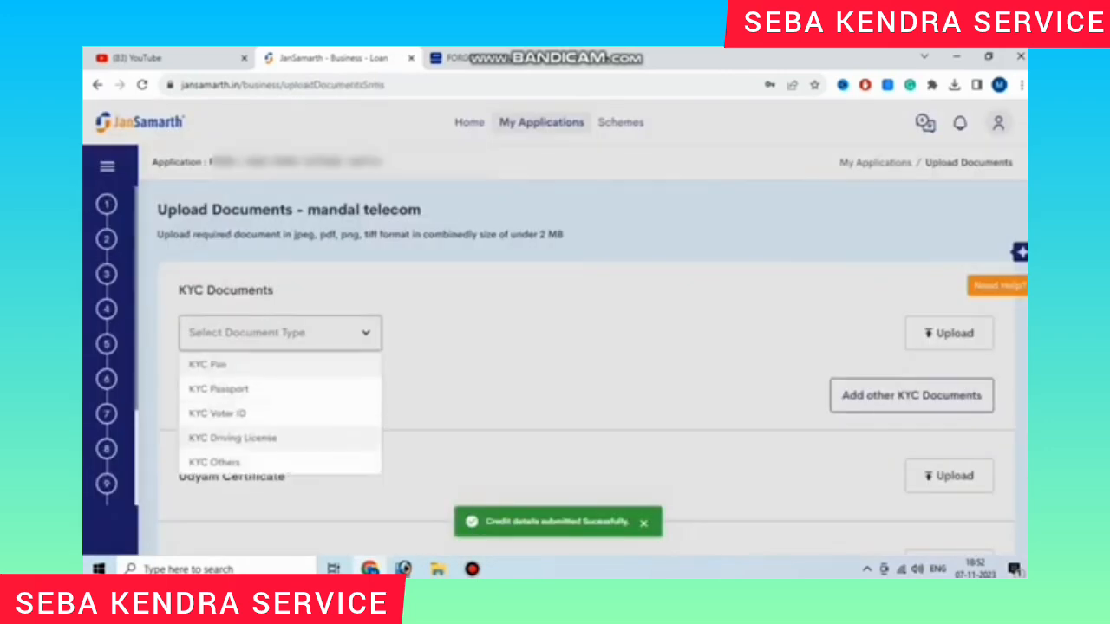
{"action": "scroll", "coordinate": [260, 416], "scroll_direction": "down", "scroll_amount": 1}
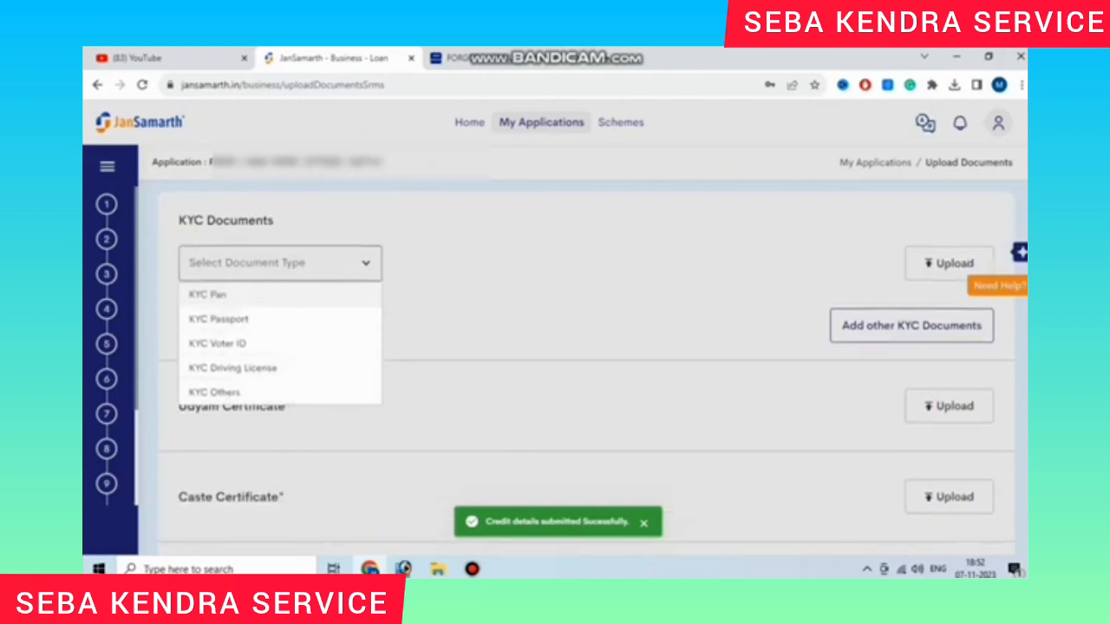
{"action": "left_click", "coordinate": [260, 295]}
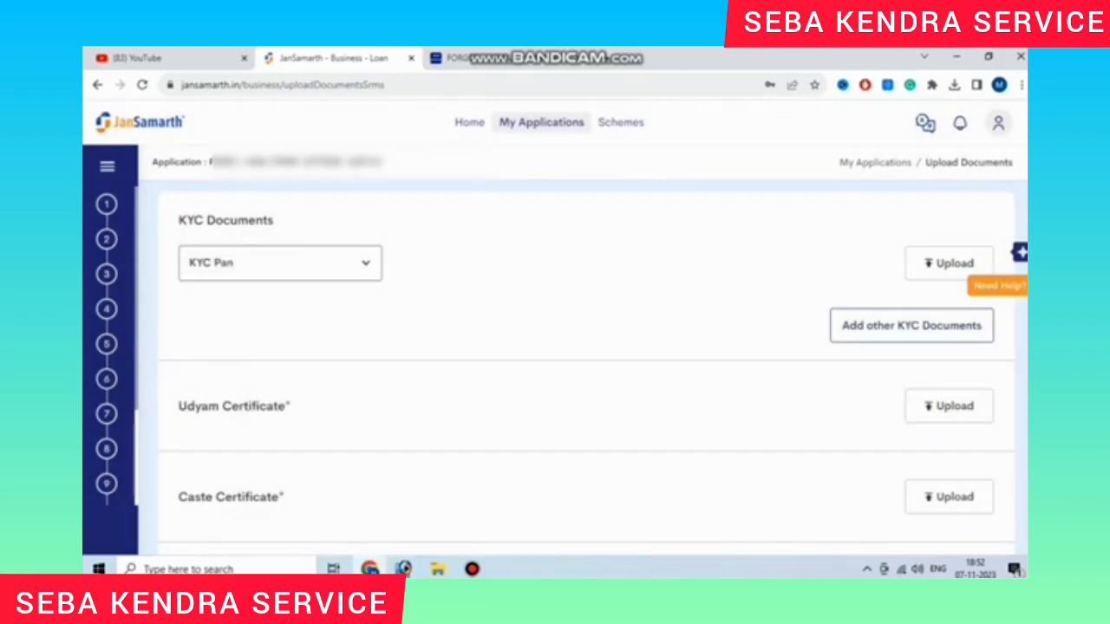
- Review the documents requested for upload, from the Udyam Certificate to the Quotation document and its help note
{"action": "scroll", "coordinate": [586, 367], "scroll_direction": "down", "scroll_amount": 1}
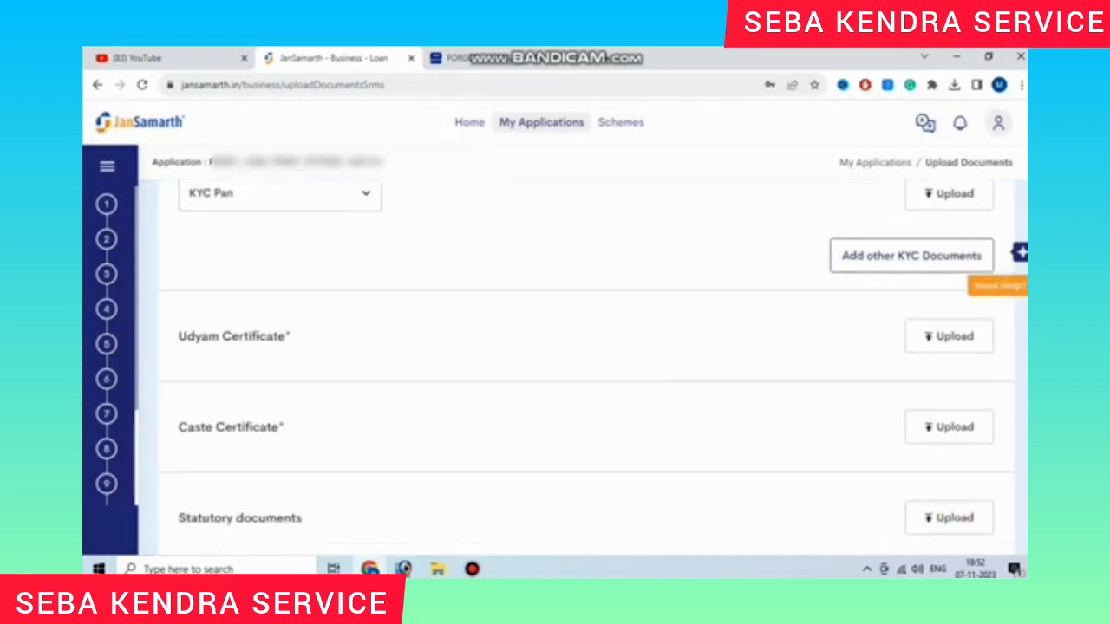
{"action": "scroll", "coordinate": [586, 367], "scroll_direction": "down", "scroll_amount": 1}
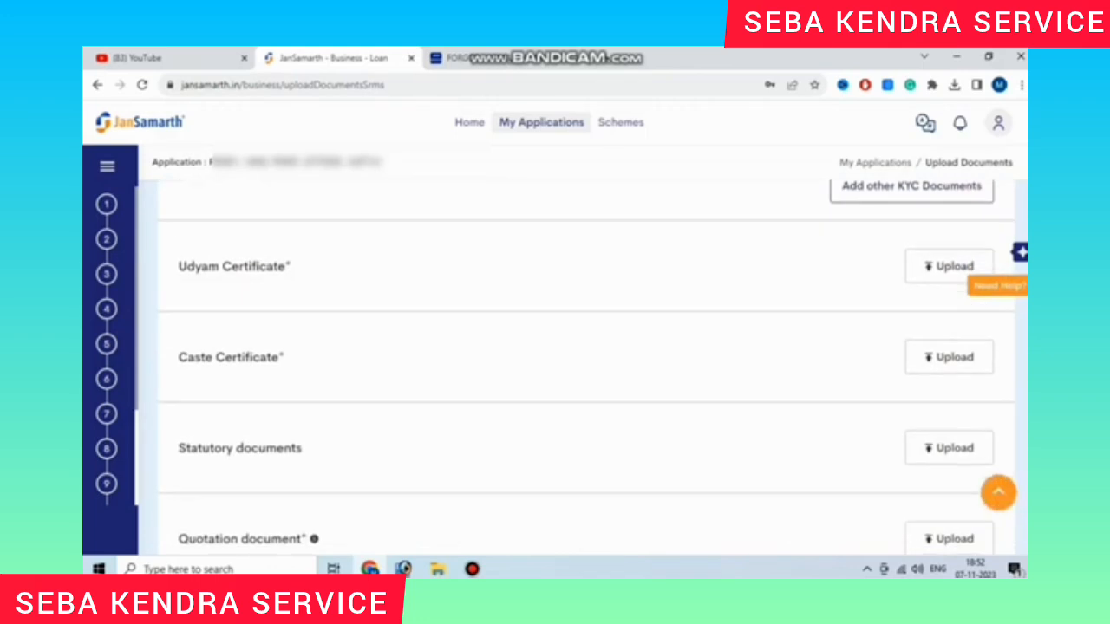
{"action": "scroll", "coordinate": [586, 367], "scroll_direction": "down", "scroll_amount": 2}
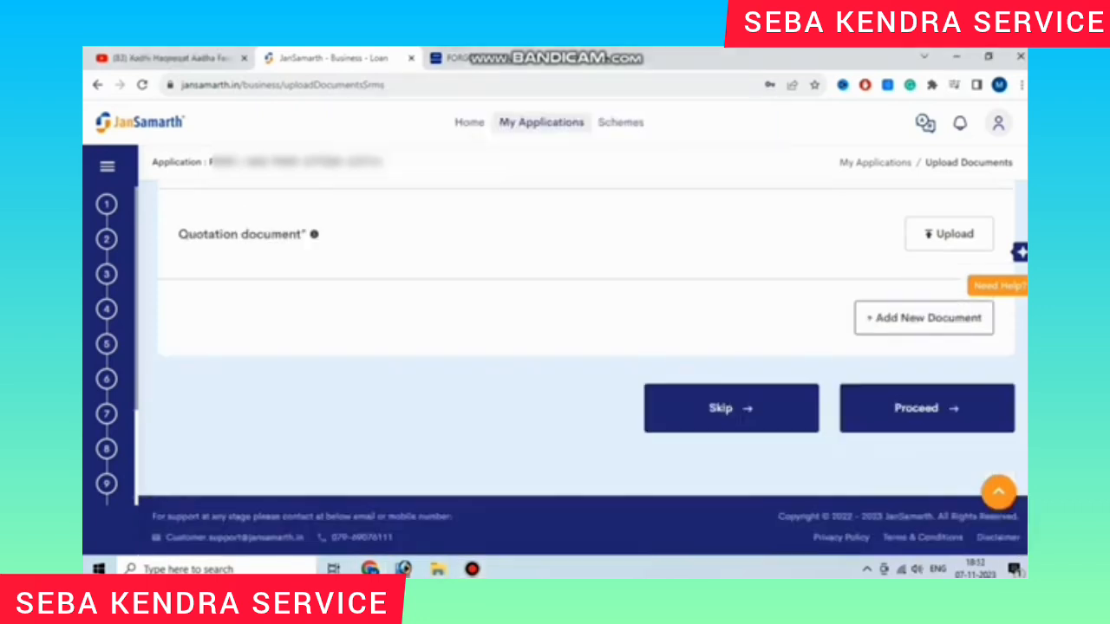
{"action": "mouse_move", "coordinate": [314, 234]}
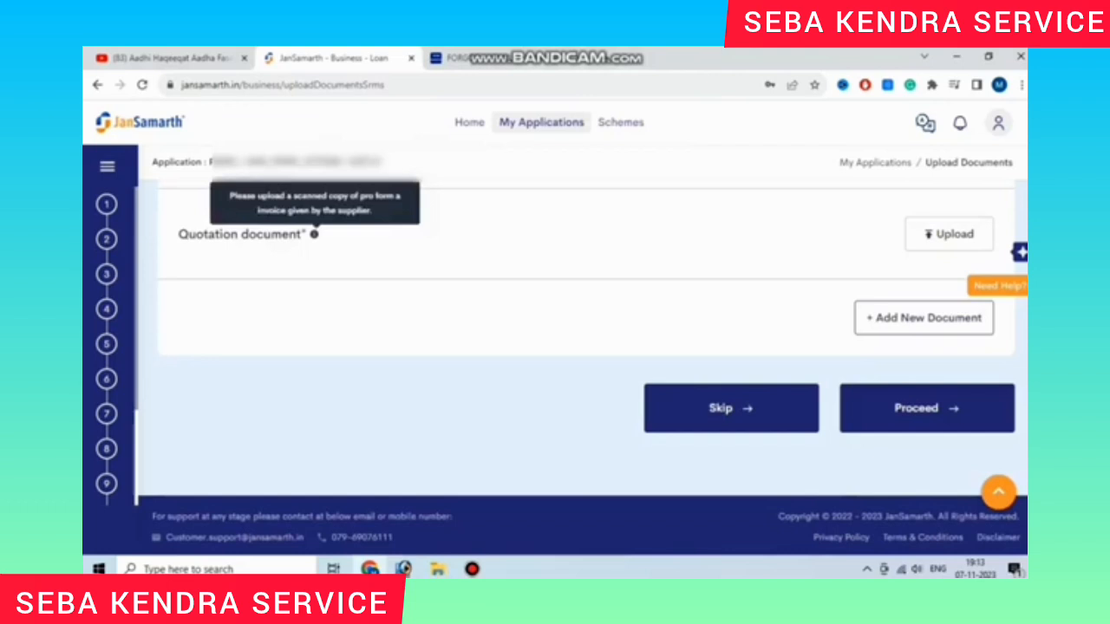
{"action": "scroll", "coordinate": [586, 347], "scroll_direction": "up", "scroll_amount": 1}
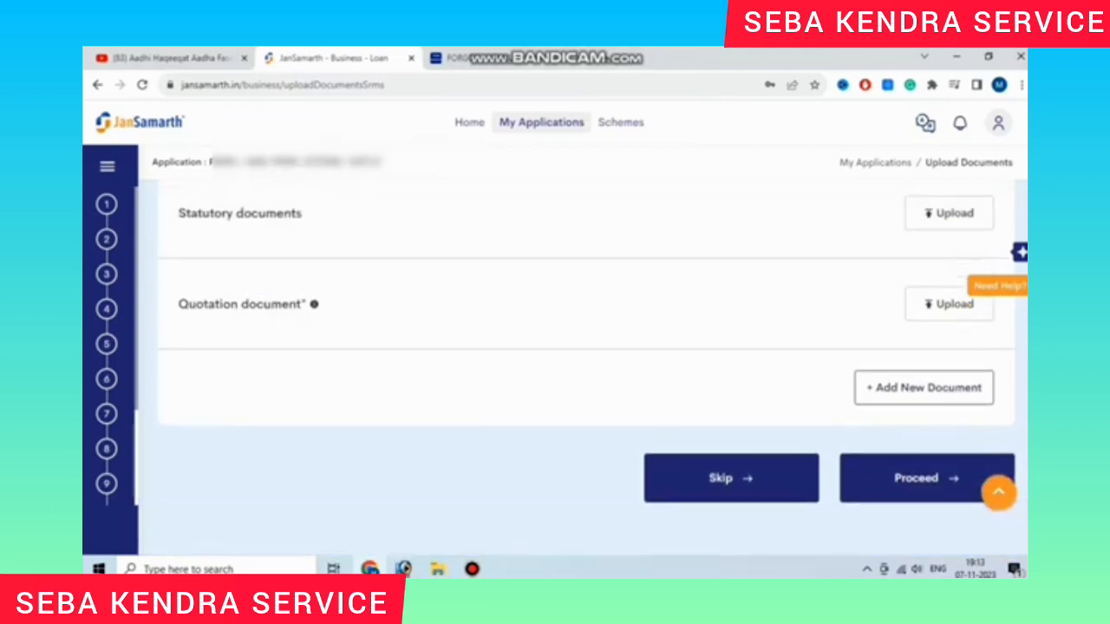
{"action": "scroll", "coordinate": [586, 347], "scroll_direction": "down", "scroll_amount": 1}
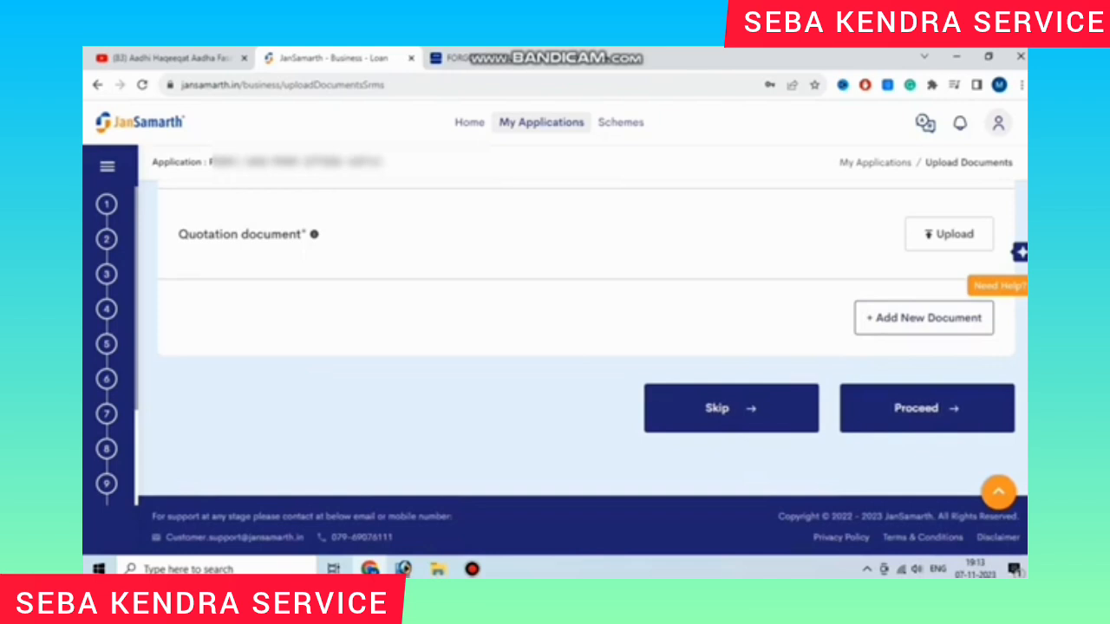
- Try to skip the document upload and recheck the KYC, Udyam Certificate and Caste Certificate sections
{"action": "left_click", "coordinate": [731, 408]}
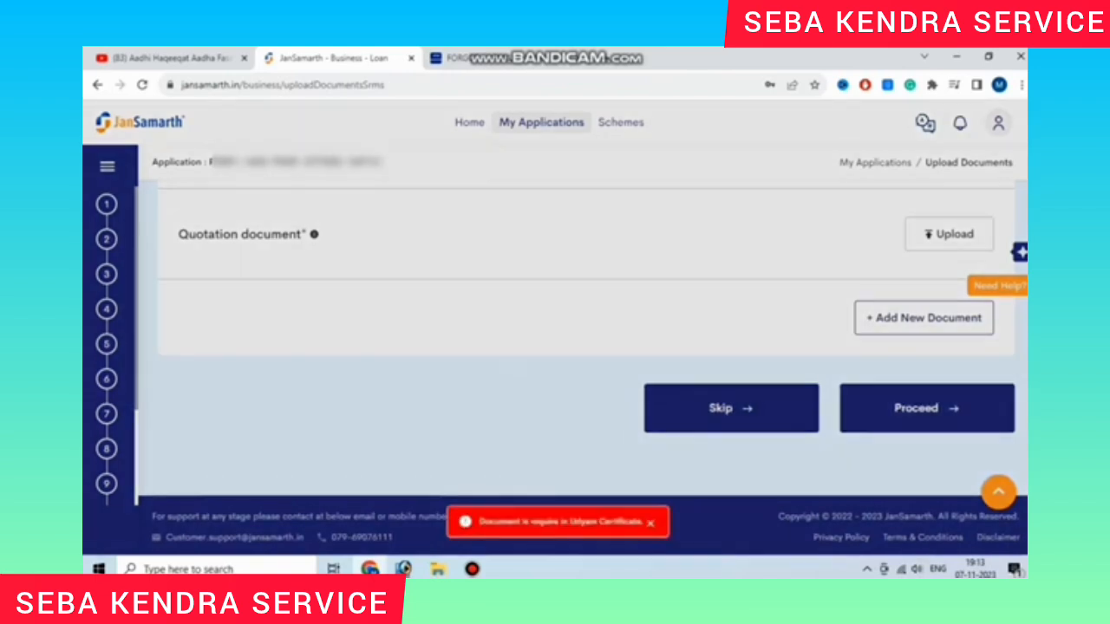
{"action": "scroll", "coordinate": [586, 367], "scroll_direction": "up", "scroll_amount": 7}
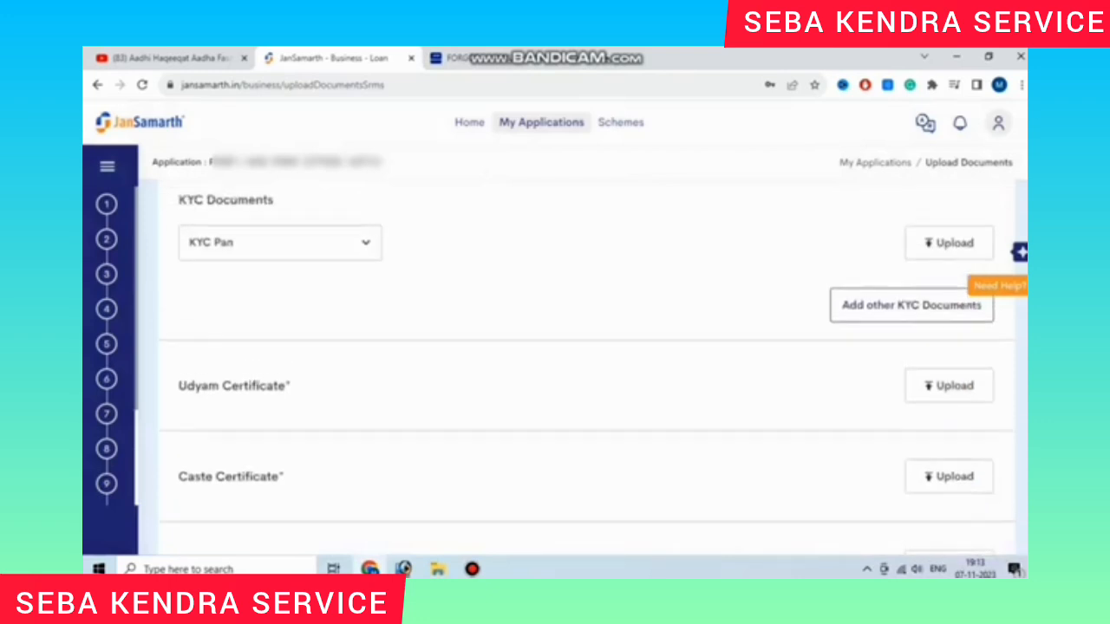
{"action": "scroll", "coordinate": [586, 368], "scroll_direction": "down", "scroll_amount": 4}
{"action": "scroll", "coordinate": [586, 368], "scroll_direction": "down", "scroll_amount": 2}
{"action": "left_click", "coordinate": [471, 569]}
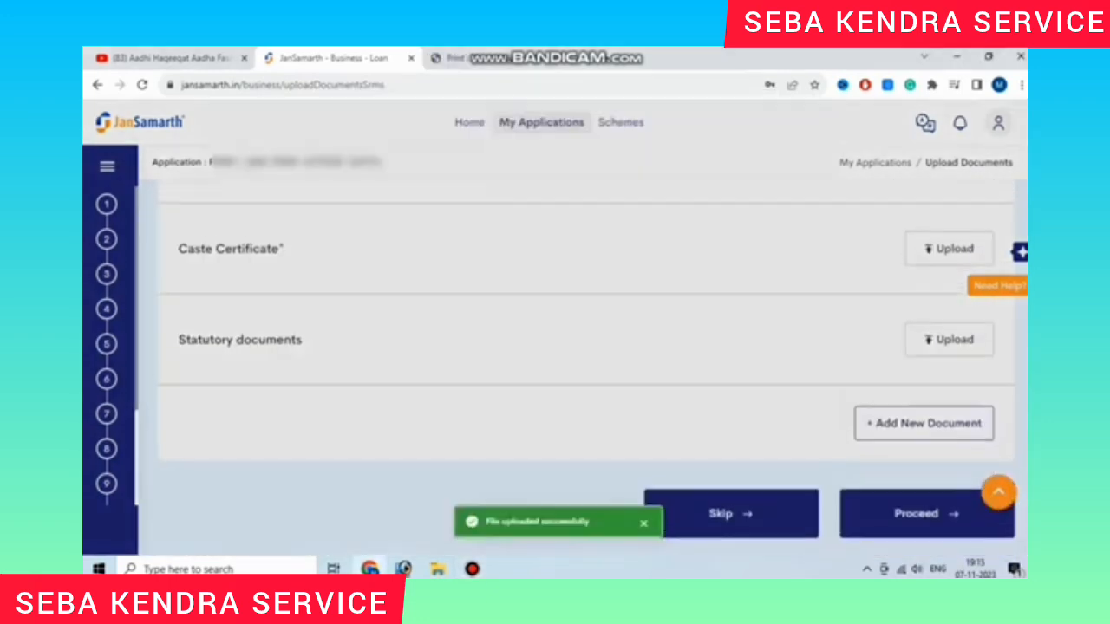
- Check the uploaded Udyam Certificate, and skip the remaining document uploads after trying to proceed
{"action": "scroll", "coordinate": [586, 367], "scroll_direction": "up", "scroll_amount": 5}
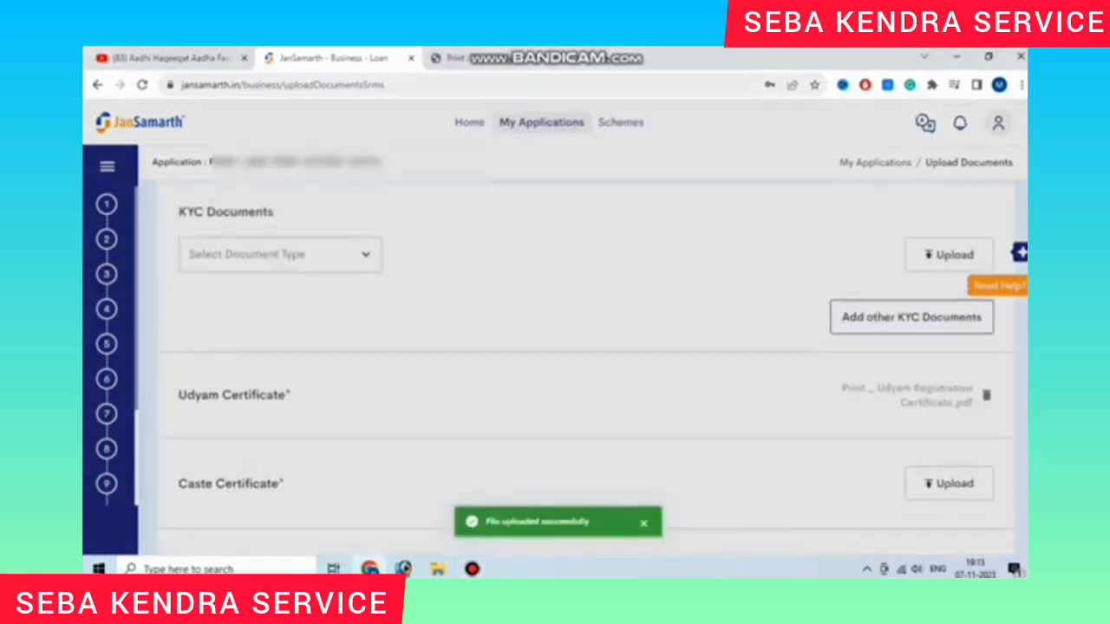
{"action": "scroll", "coordinate": [587, 367], "scroll_direction": "down", "scroll_amount": 3}
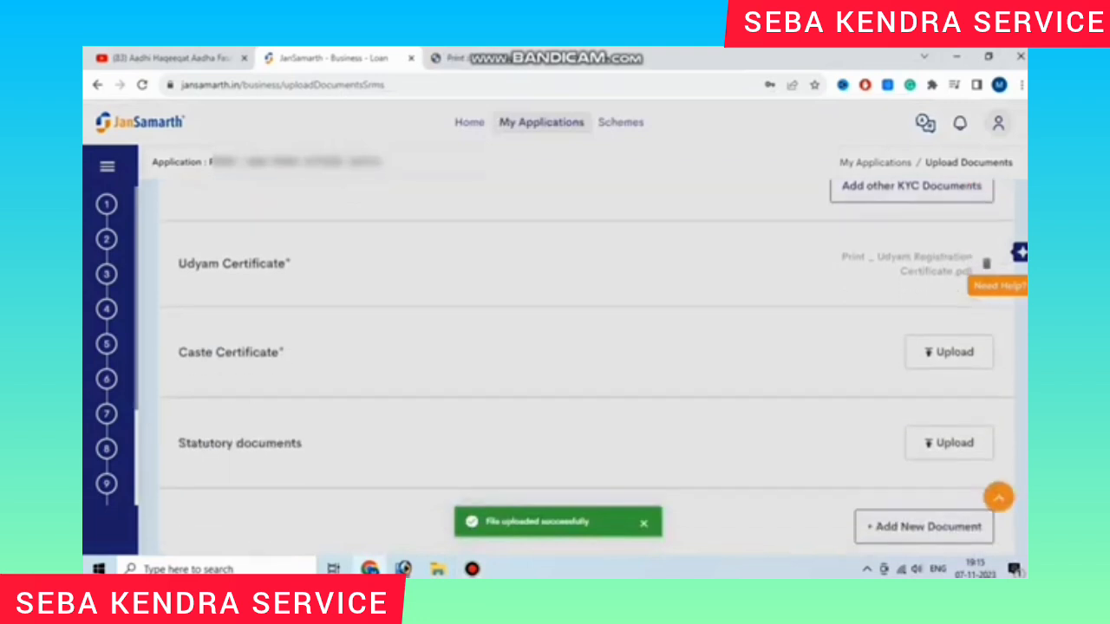
{"action": "scroll", "coordinate": [586, 368], "scroll_direction": "down", "scroll_amount": 3}
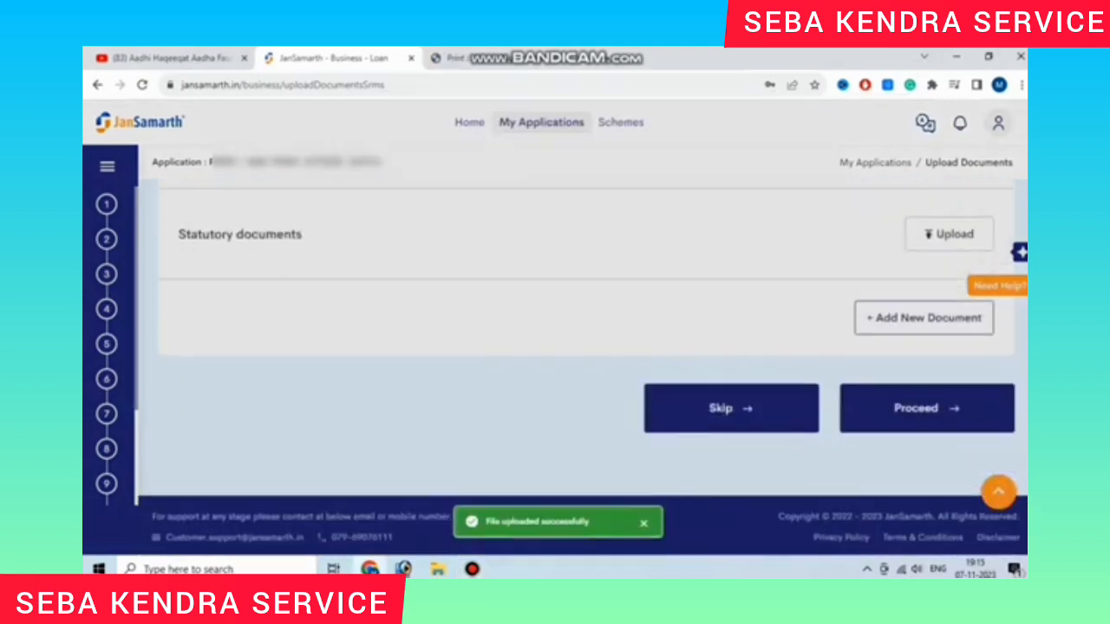
{"action": "left_click", "coordinate": [926, 408]}
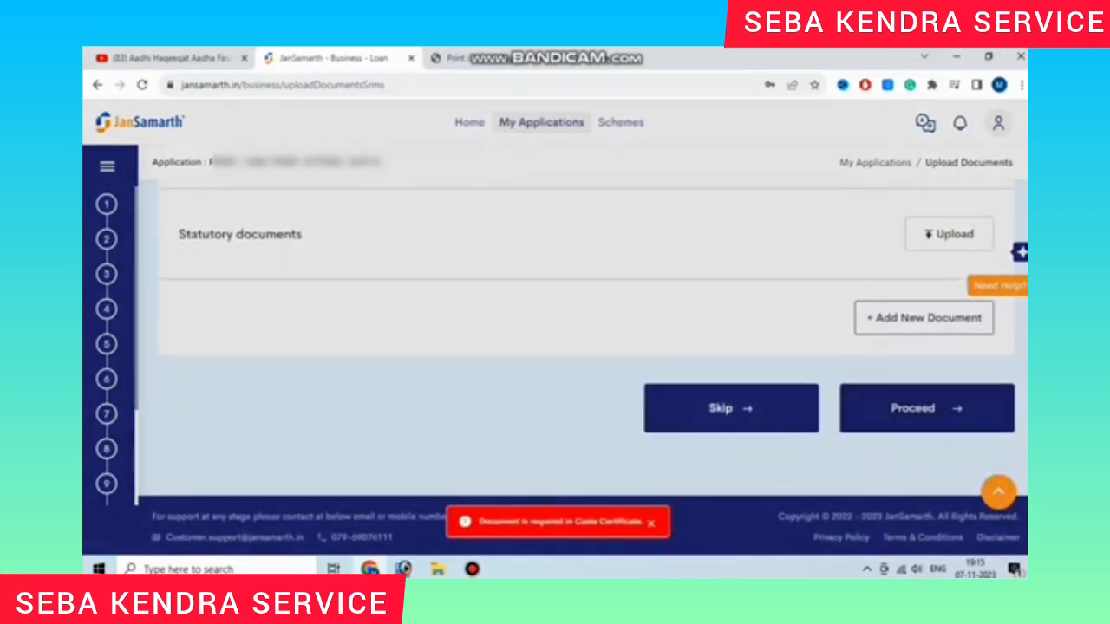
{"action": "left_click", "coordinate": [731, 408]}
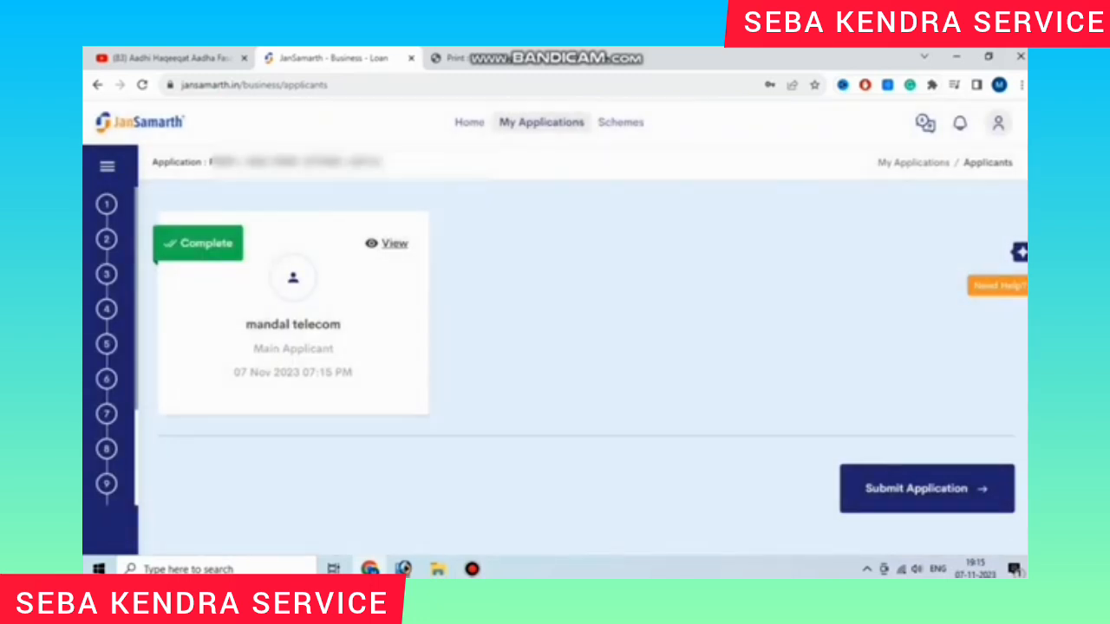
- Submit the completed main applicant's loan application from the Applicants page
{"action": "scroll", "coordinate": [106, 347], "scroll_direction": "down", "scroll_amount": 4}
{"action": "scroll", "coordinate": [582, 364], "scroll_direction": "up", "scroll_amount": 2}
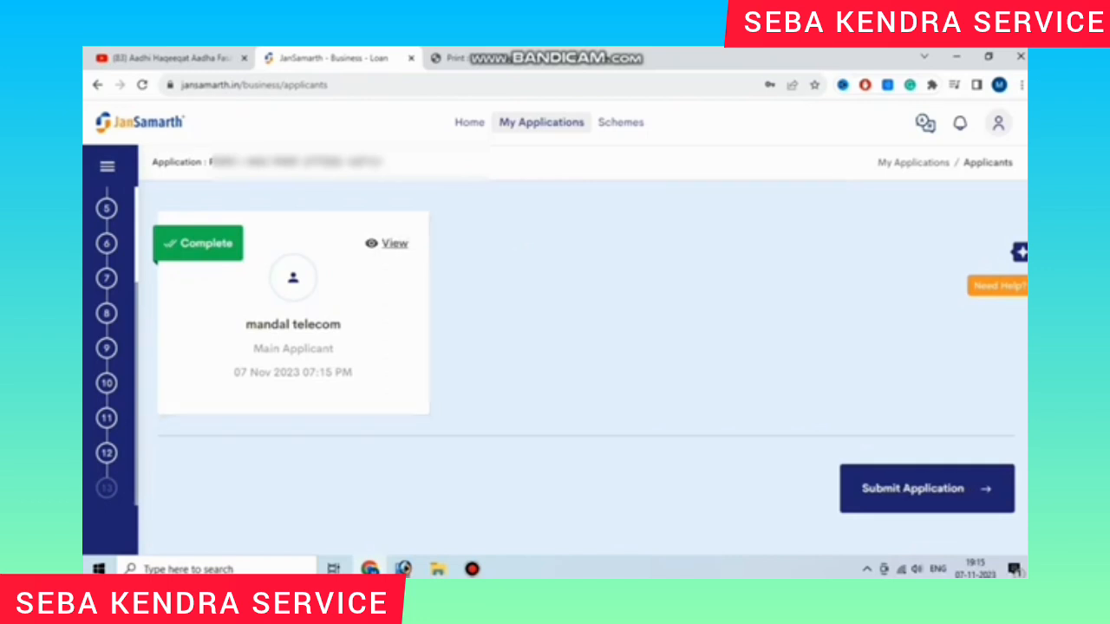
{"action": "left_click", "coordinate": [926, 489]}
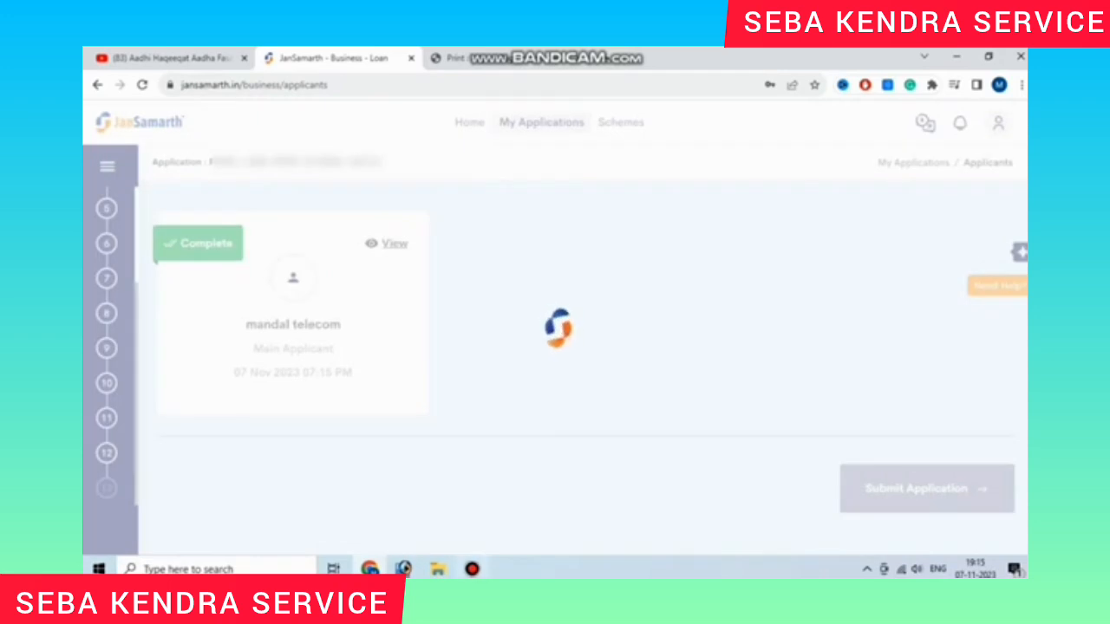
{"action": "mouse_move", "coordinate": [471, 569]}
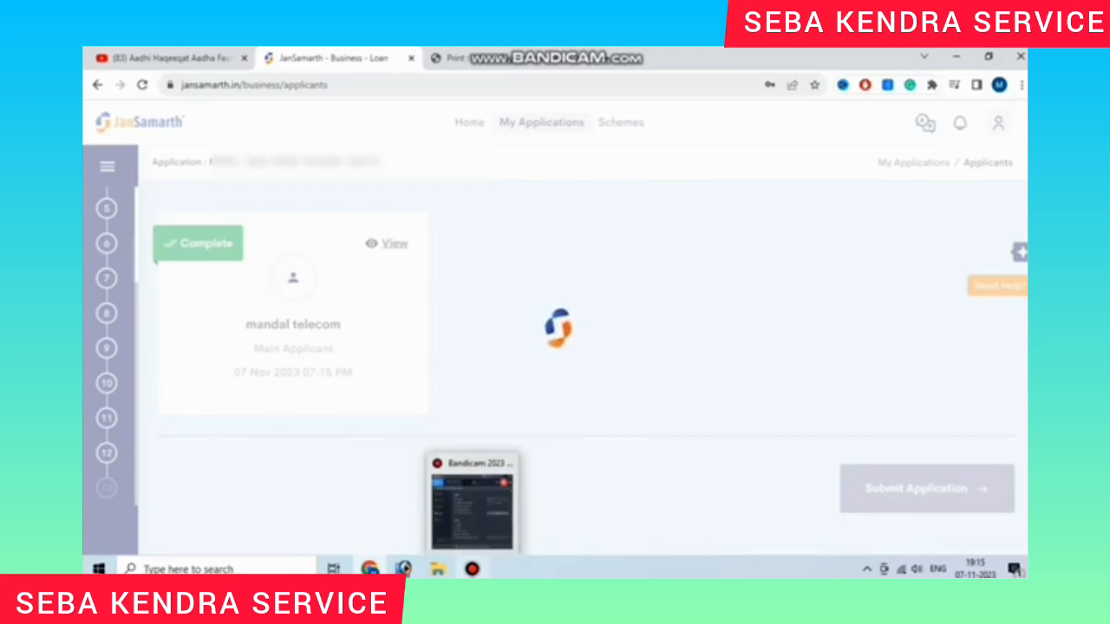
{"action": "left_click", "coordinate": [472, 569]}
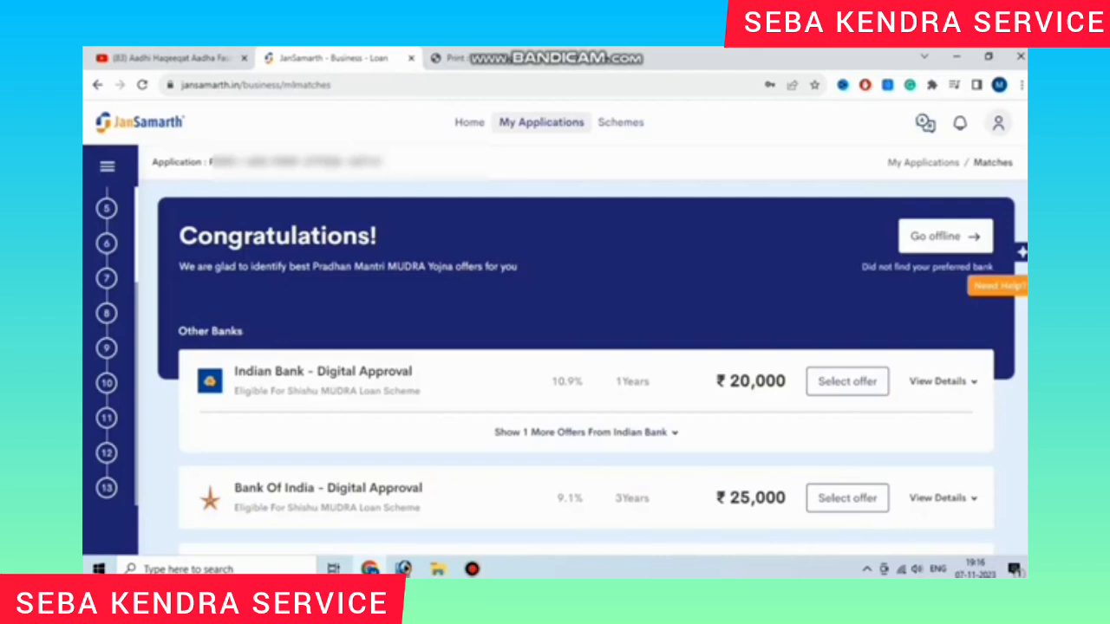
- Review the matched Pradhan Mantri MUDRA Yojna offers, comparing each bank's interest rate, tenure and loan amount
{"action": "scroll", "coordinate": [572, 364], "scroll_direction": "down", "scroll_amount": 2}
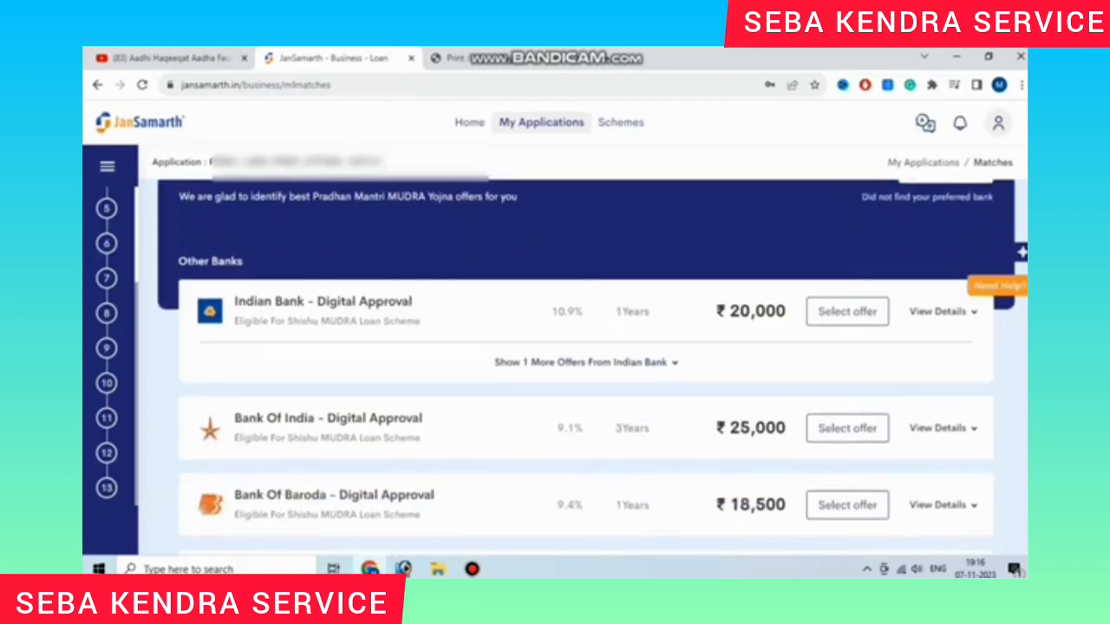
{"action": "scroll", "coordinate": [572, 364], "scroll_direction": "down", "scroll_amount": 4}
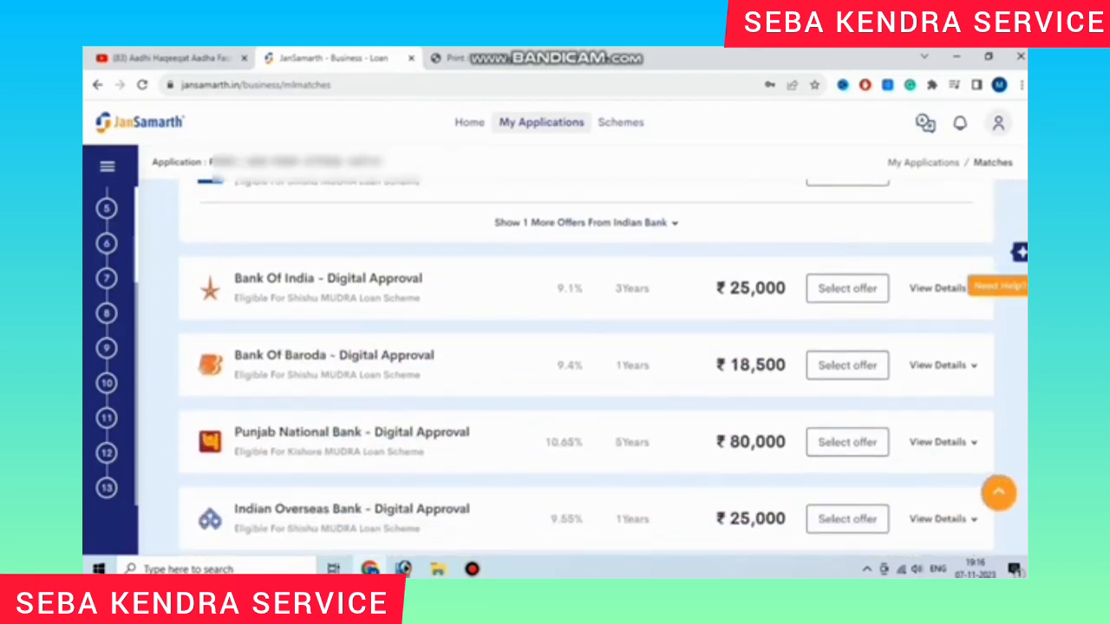
{"action": "scroll", "coordinate": [572, 364], "scroll_direction": "up", "scroll_amount": 2}
{"action": "scroll", "coordinate": [572, 364], "scroll_direction": "down", "scroll_amount": 4}
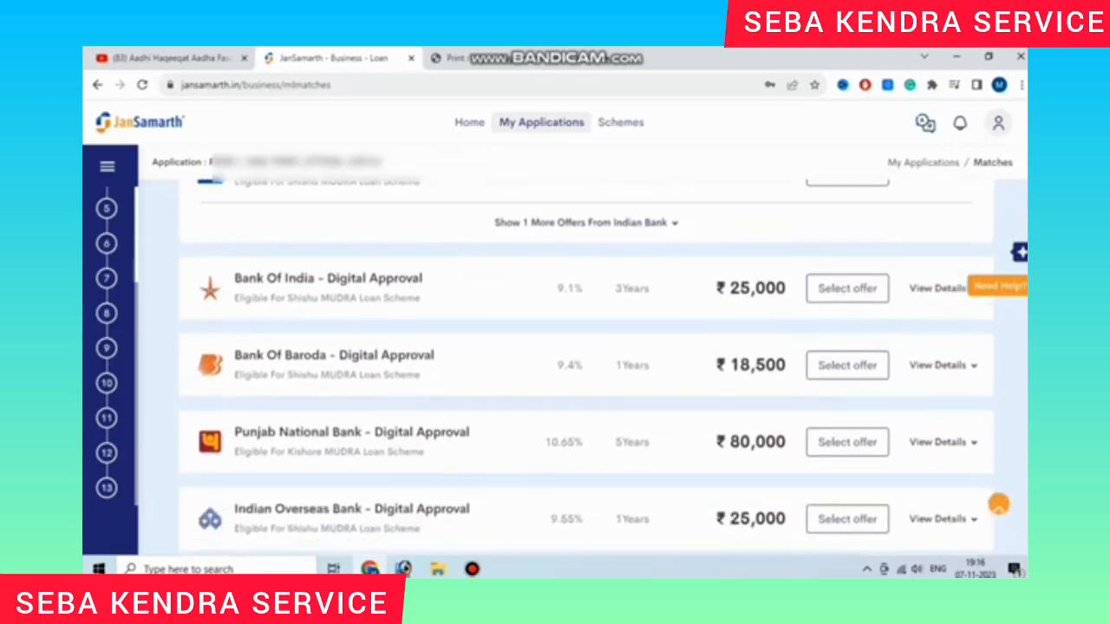
- Compare the matched bank offers and select Punjab National Bank's Kishore MUDRA offer of ₹80,000 for 5 years
{"action": "scroll", "coordinate": [572, 365], "scroll_direction": "down", "scroll_amount": 6}
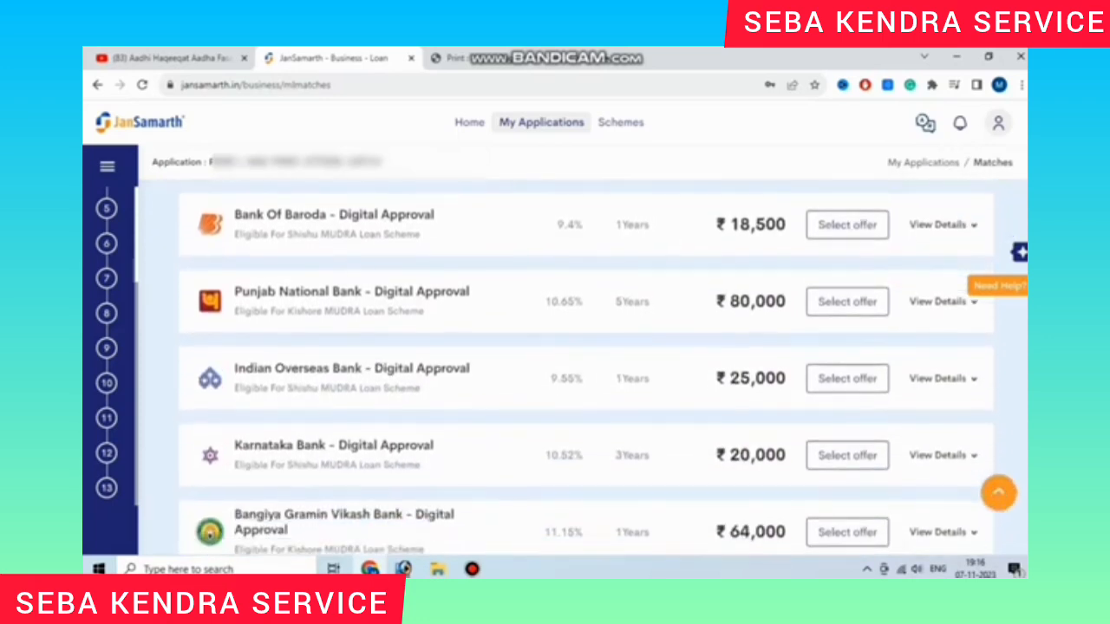
{"action": "scroll", "coordinate": [572, 364], "scroll_direction": "up", "scroll_amount": 4}
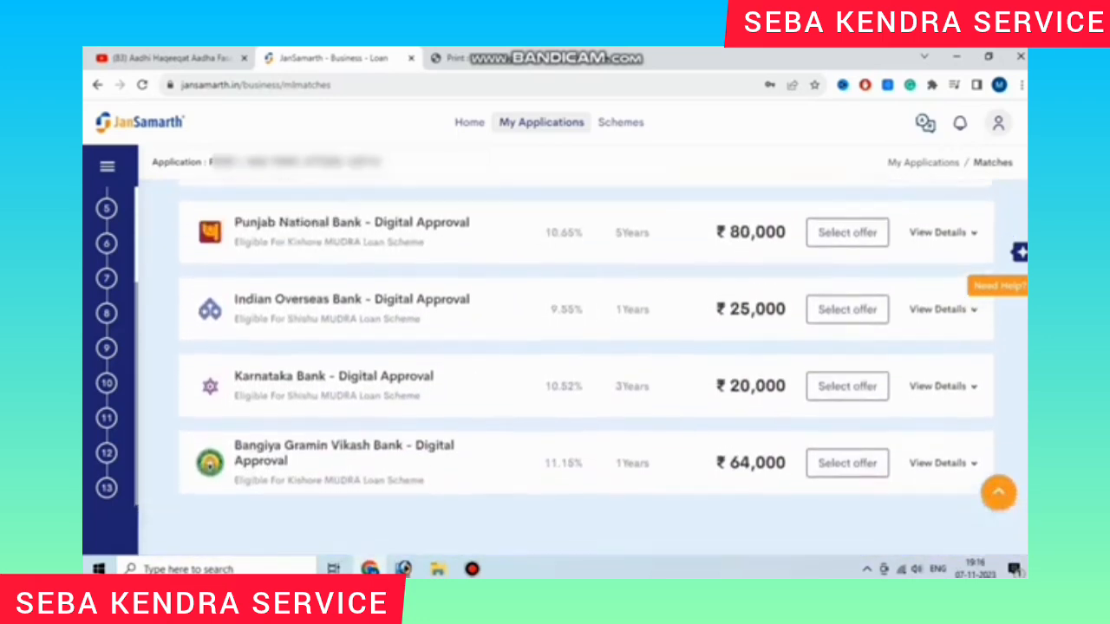
{"action": "scroll", "coordinate": [572, 364], "scroll_direction": "down", "scroll_amount": 2}
{"action": "scroll", "coordinate": [572, 364], "scroll_direction": "up", "scroll_amount": 5}
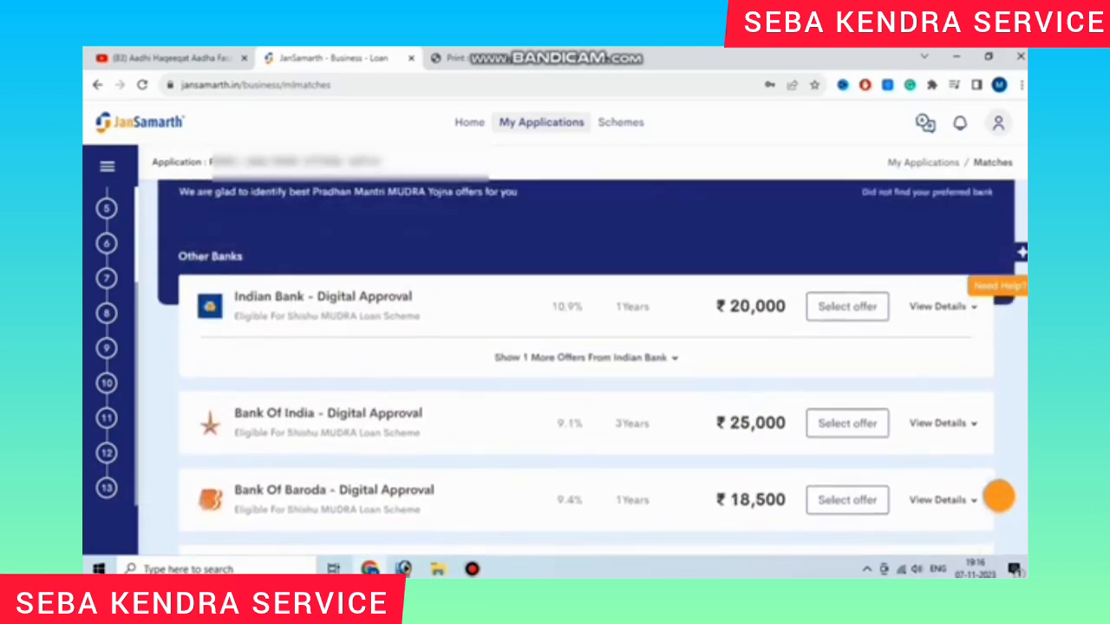
{"action": "scroll", "coordinate": [572, 365], "scroll_direction": "down", "scroll_amount": 2}
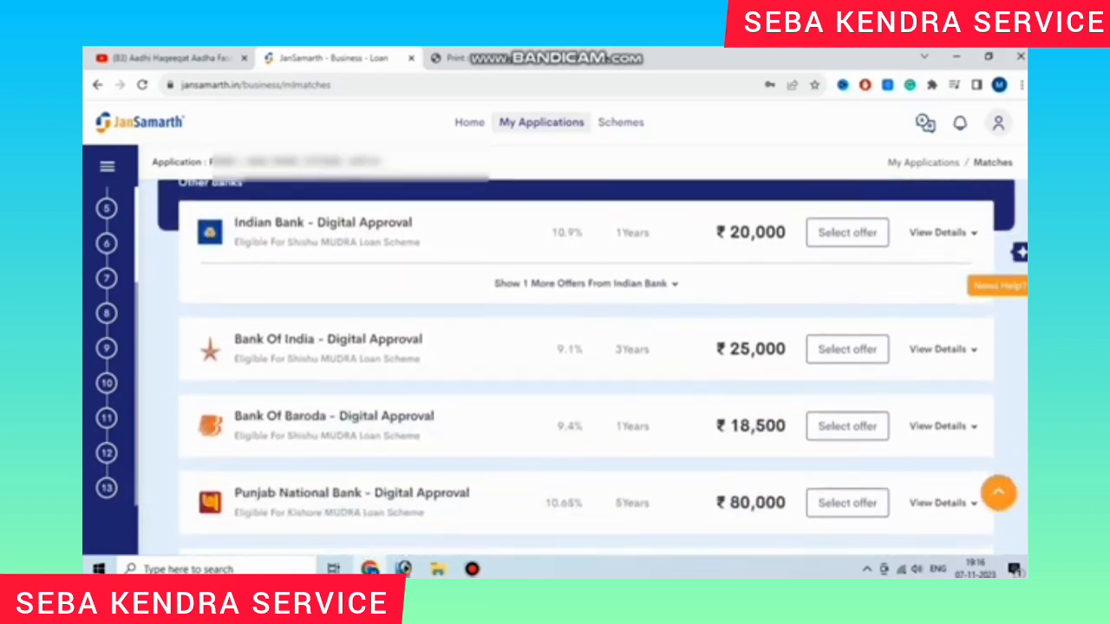
{"action": "scroll", "coordinate": [573, 364], "scroll_direction": "down", "scroll_amount": 2}
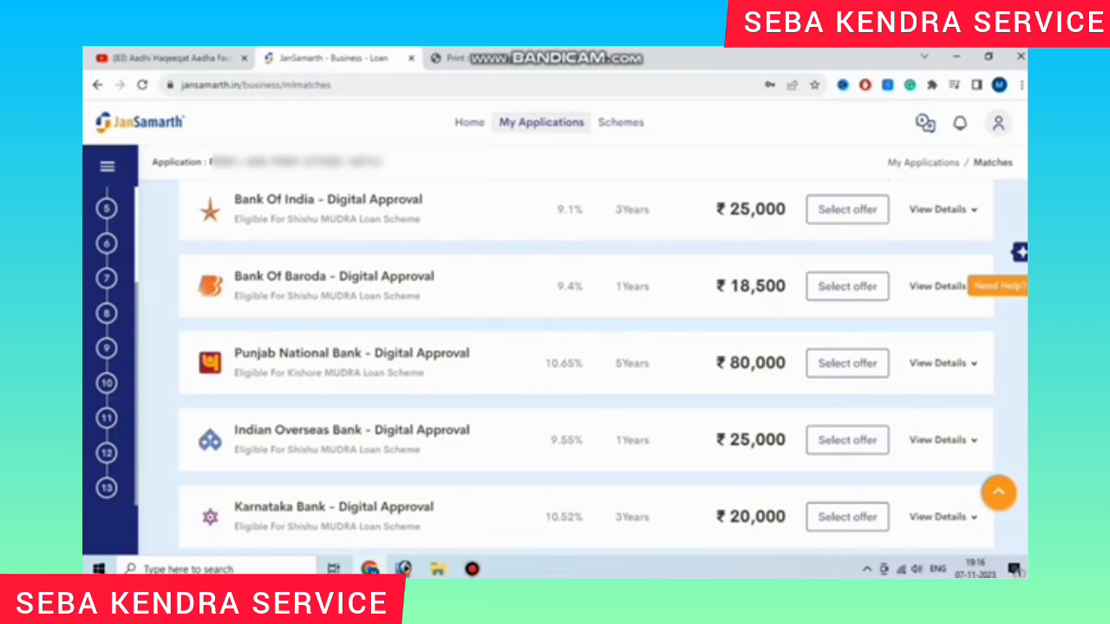
{"action": "left_click", "coordinate": [848, 363]}
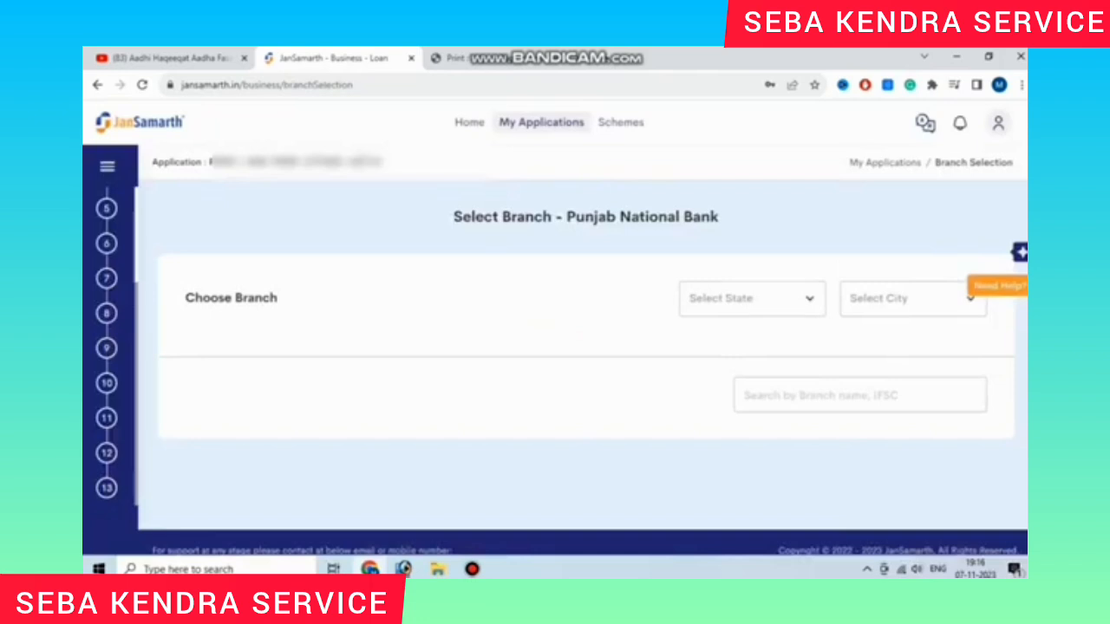
- Choose the Kakdwip branch of Punjab National Bank in West Bengal, city 24 Parganas (s), for the loan
{"action": "left_click", "coordinate": [752, 299]}
{"action": "scroll", "coordinate": [755, 416], "scroll_direction": "down", "scroll_amount": 6}
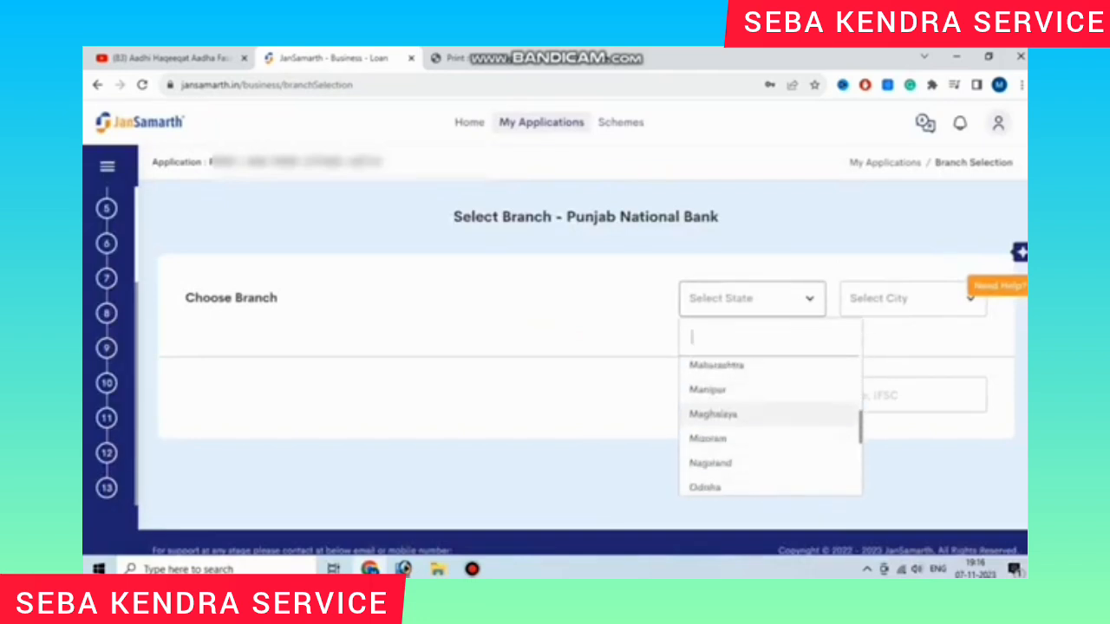
{"action": "scroll", "coordinate": [770, 416], "scroll_direction": "down", "scroll_amount": 5}
{"action": "left_click", "coordinate": [712, 457]}
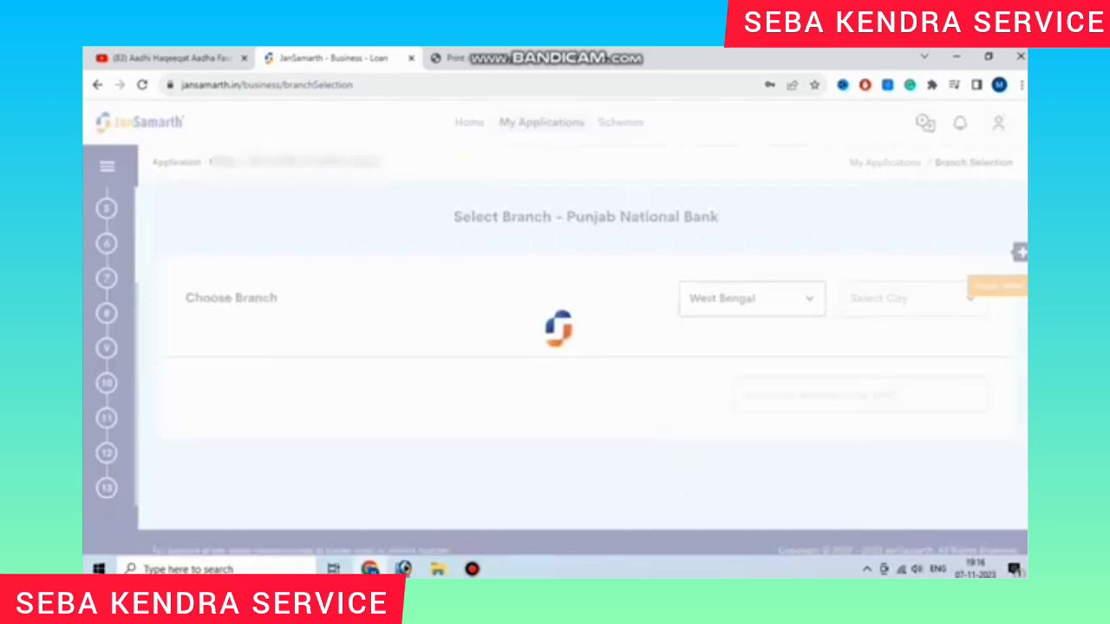
{"action": "left_click", "coordinate": [912, 298]}
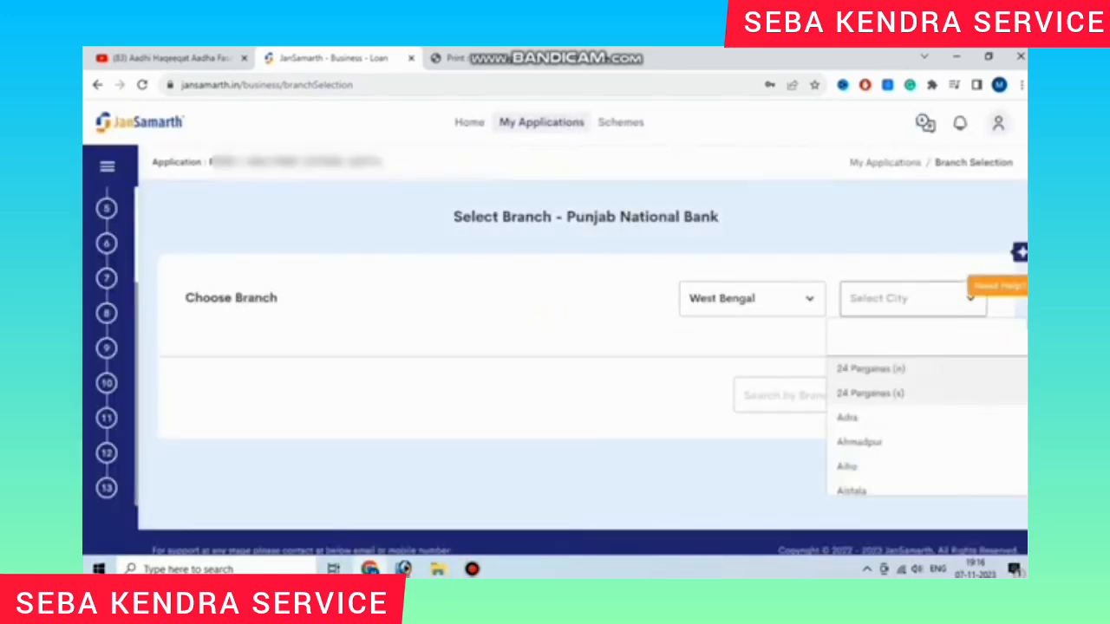
{"action": "left_click", "coordinate": [870, 393]}
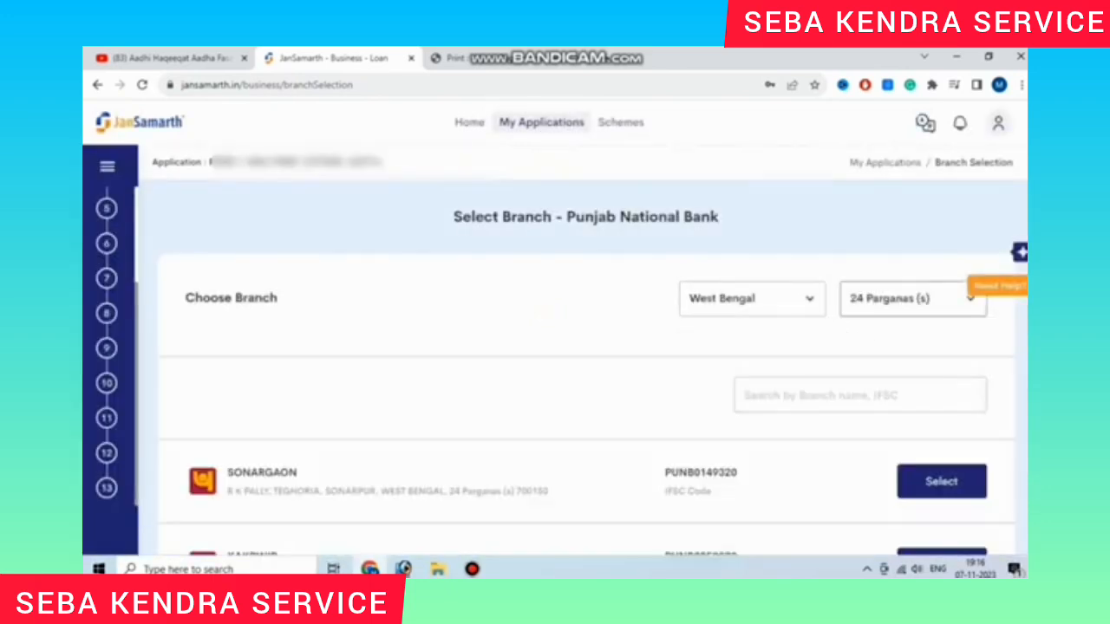
{"action": "scroll", "coordinate": [586, 364], "scroll_direction": "down", "scroll_amount": 2}
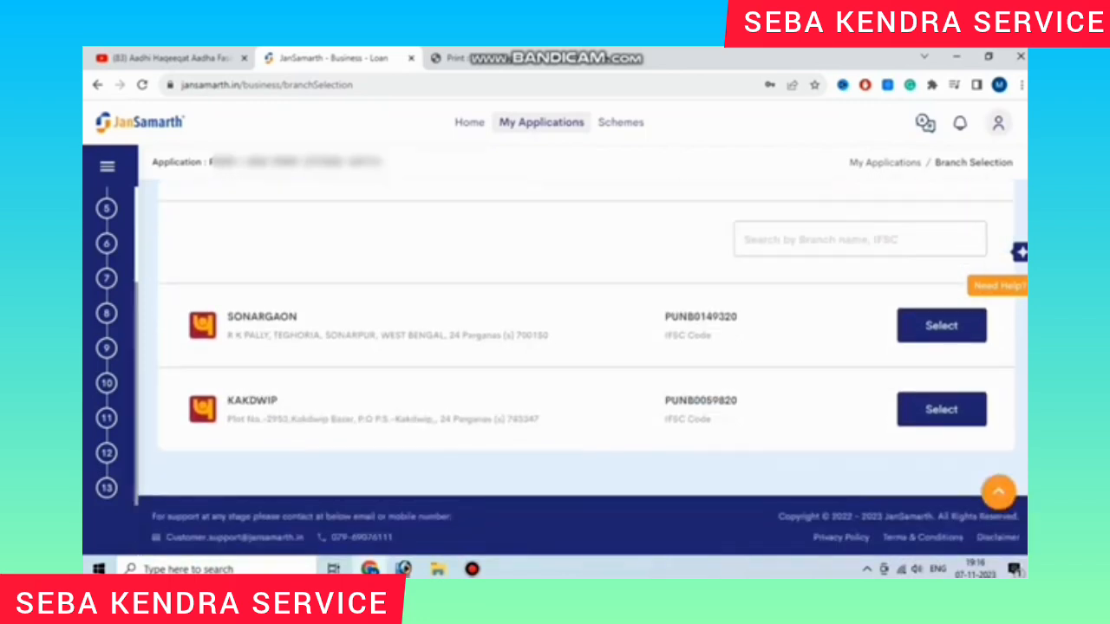
{"action": "left_click", "coordinate": [941, 409]}
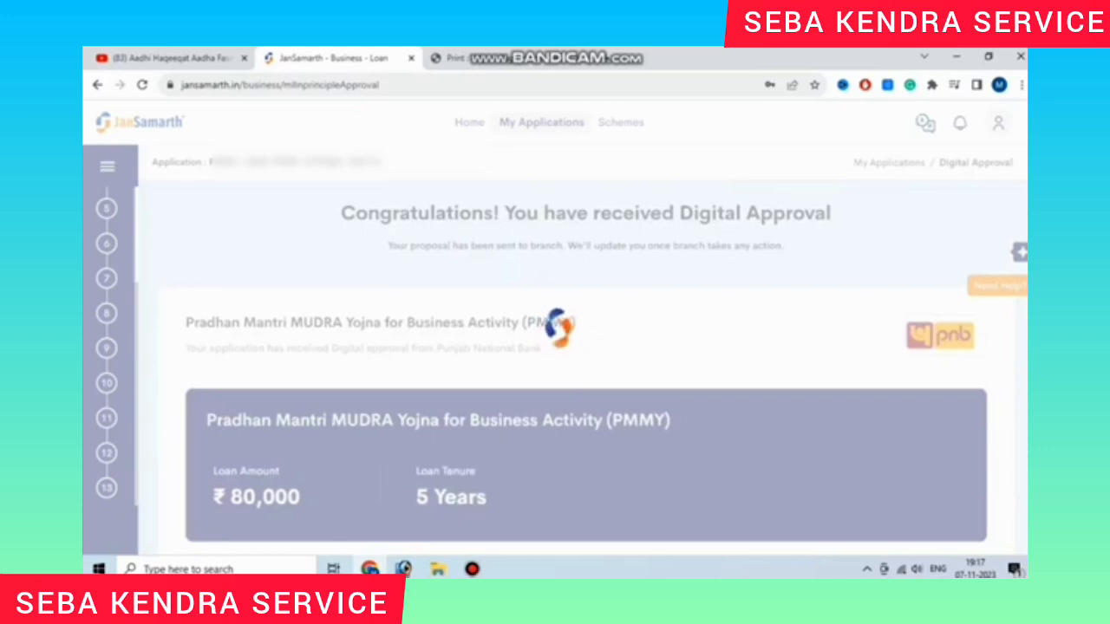
- Review the digital approval page, including the loan terms, branch details, visit instructions and required document list
{"action": "scroll", "coordinate": [586, 364], "scroll_direction": "down", "scroll_amount": 6}
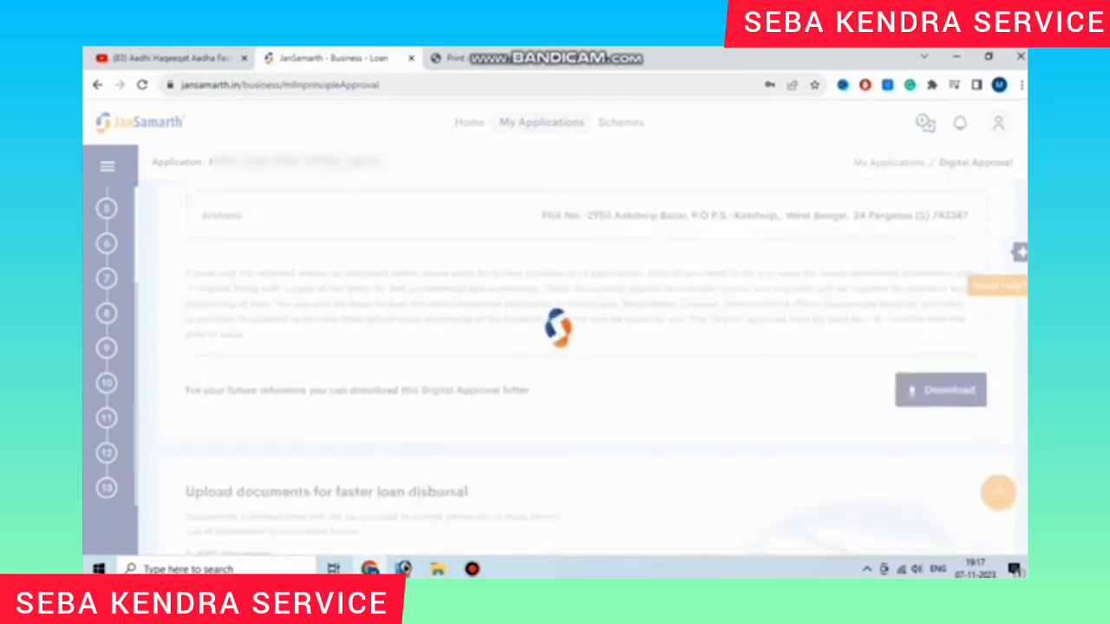
{"action": "scroll", "coordinate": [586, 364], "scroll_direction": "down", "scroll_amount": 6}
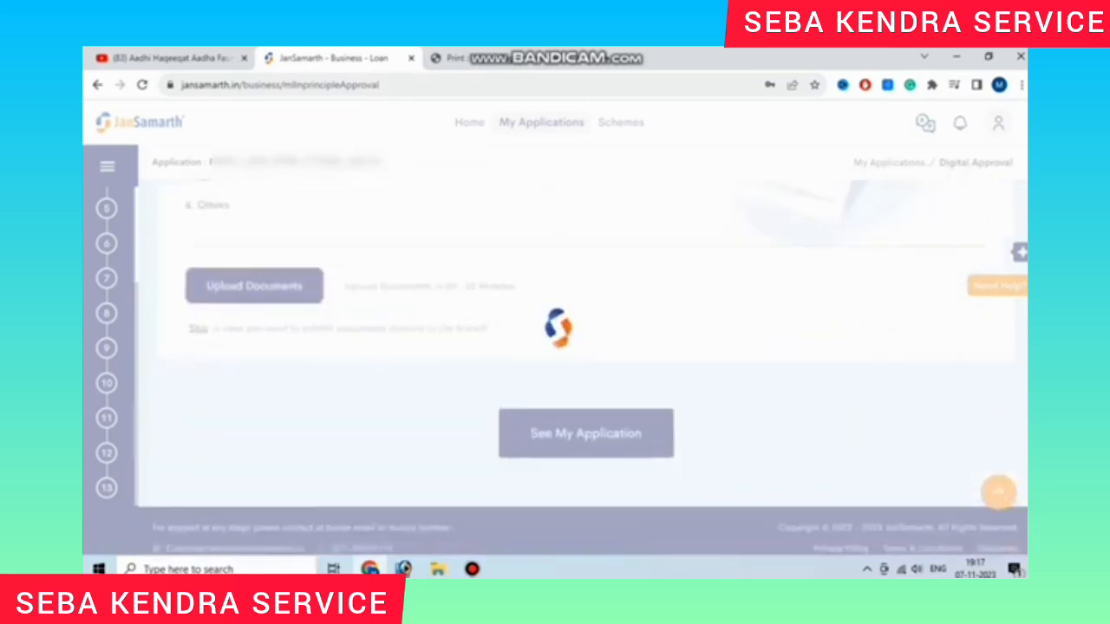
{"action": "scroll", "coordinate": [586, 364], "scroll_direction": "up", "scroll_amount": 3}
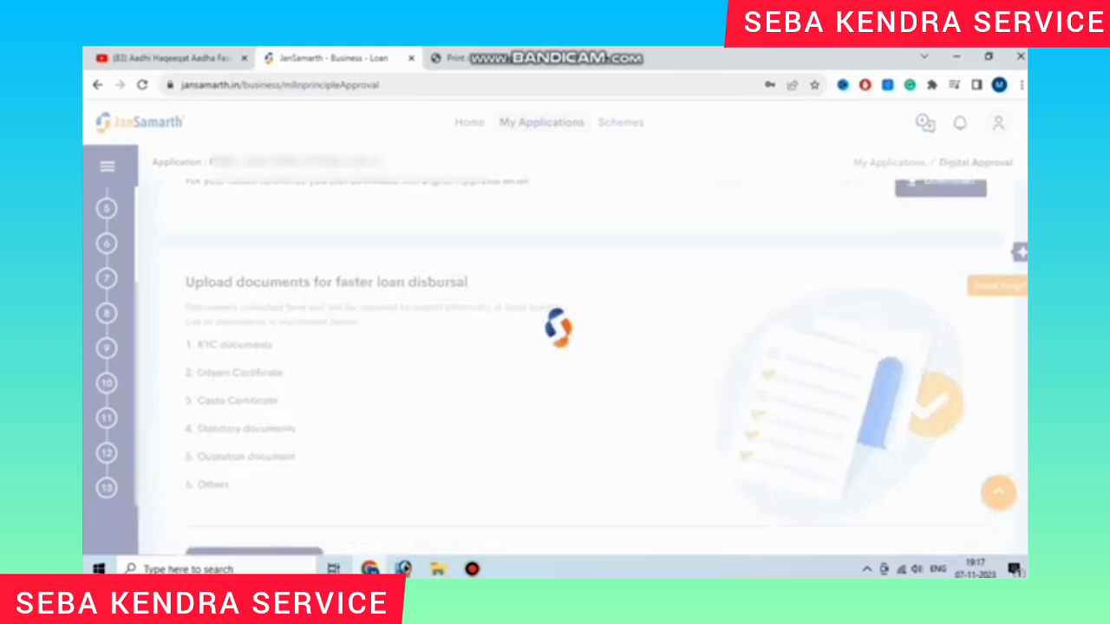
{"action": "scroll", "coordinate": [586, 364], "scroll_direction": "up", "scroll_amount": 8}
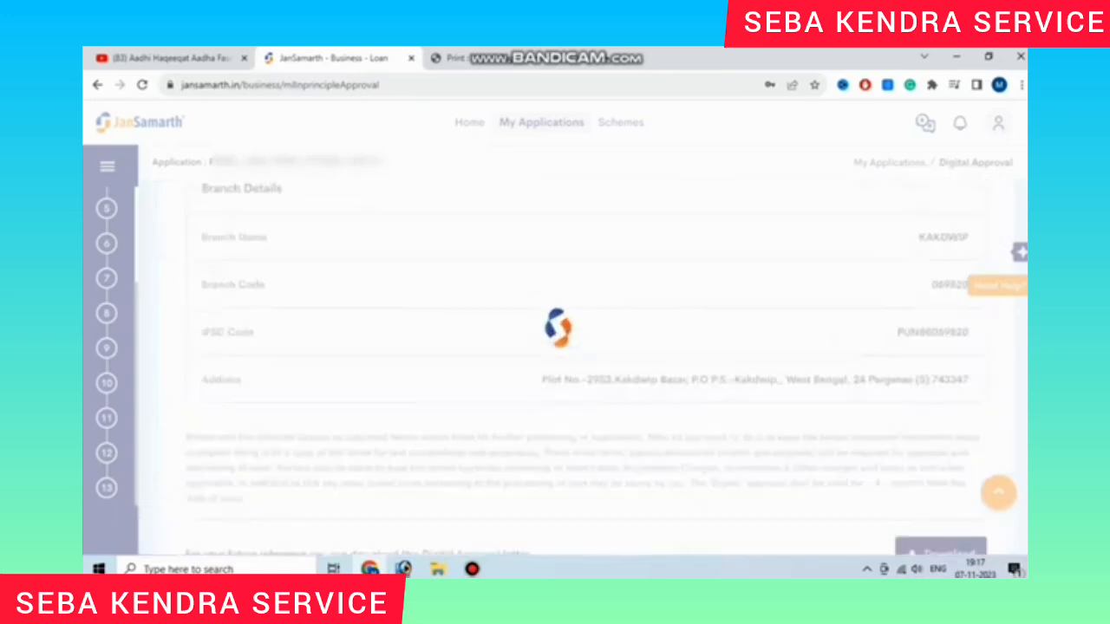
{"action": "scroll", "coordinate": [586, 365], "scroll_direction": "down", "scroll_amount": 2}
{"action": "scroll", "coordinate": [586, 364], "scroll_direction": "up", "scroll_amount": 4}
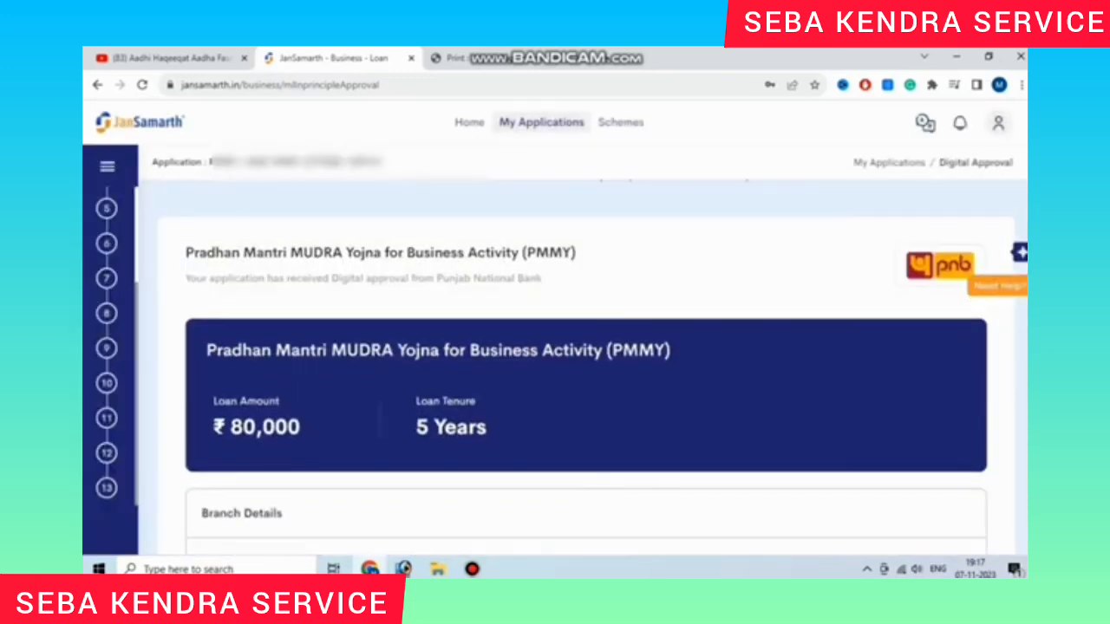
{"action": "scroll", "coordinate": [999, 491], "scroll_direction": "down", "scroll_amount": 6}
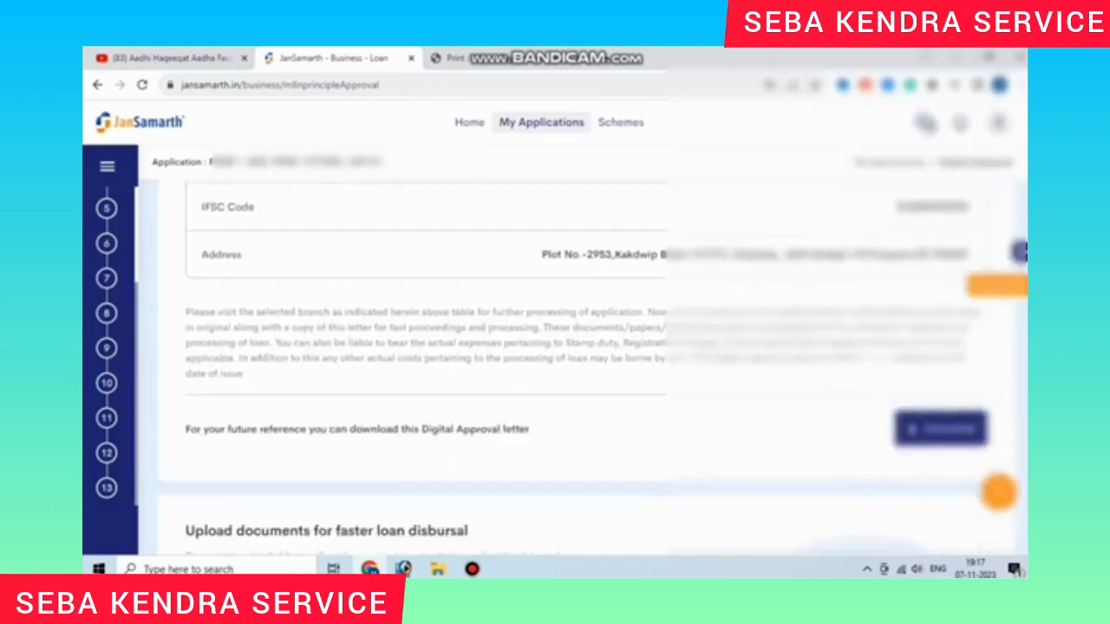
{"action": "scroll", "coordinate": [999, 492], "scroll_direction": "down", "scroll_amount": 1}
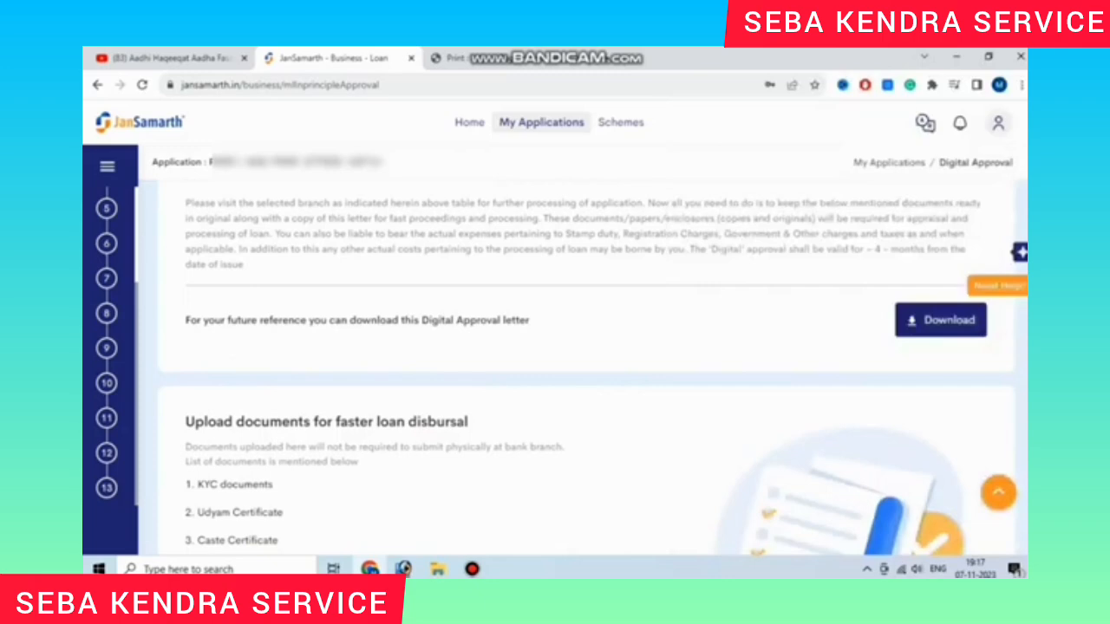
{"action": "scroll", "coordinate": [586, 372], "scroll_direction": "down", "scroll_amount": 5}
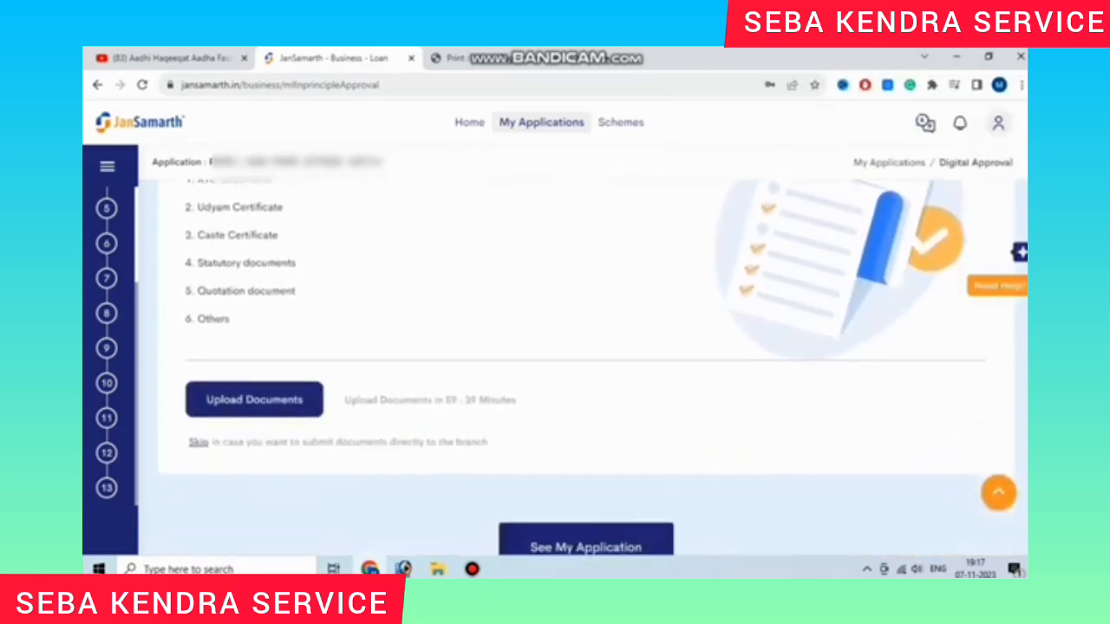
{"action": "scroll", "coordinate": [586, 367], "scroll_direction": "up", "scroll_amount": 2}
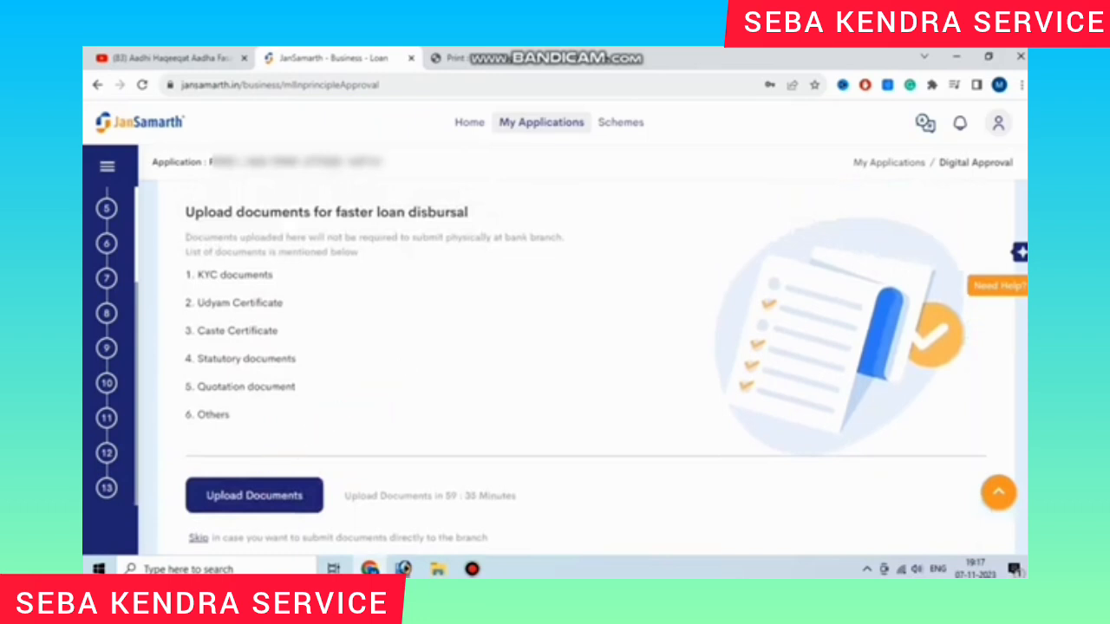
{"action": "scroll", "coordinate": [587, 366], "scroll_direction": "down", "scroll_amount": 3}
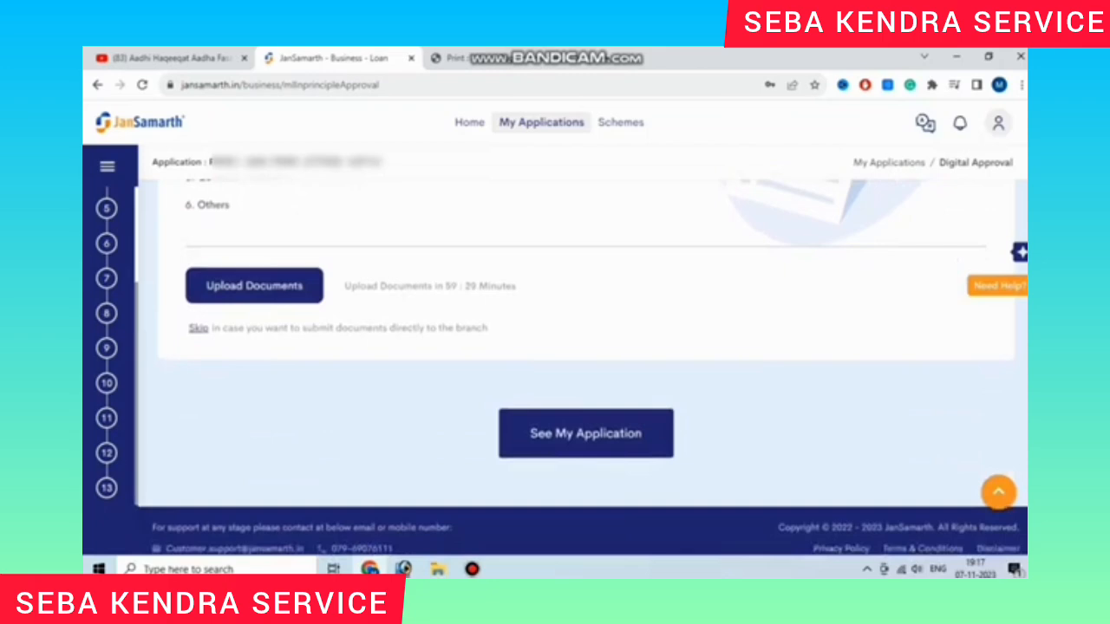
- Open the submitted application, postponing the experience rating, and check the expanded applicant details stages before collapsing them
{"action": "left_click", "coordinate": [586, 433]}
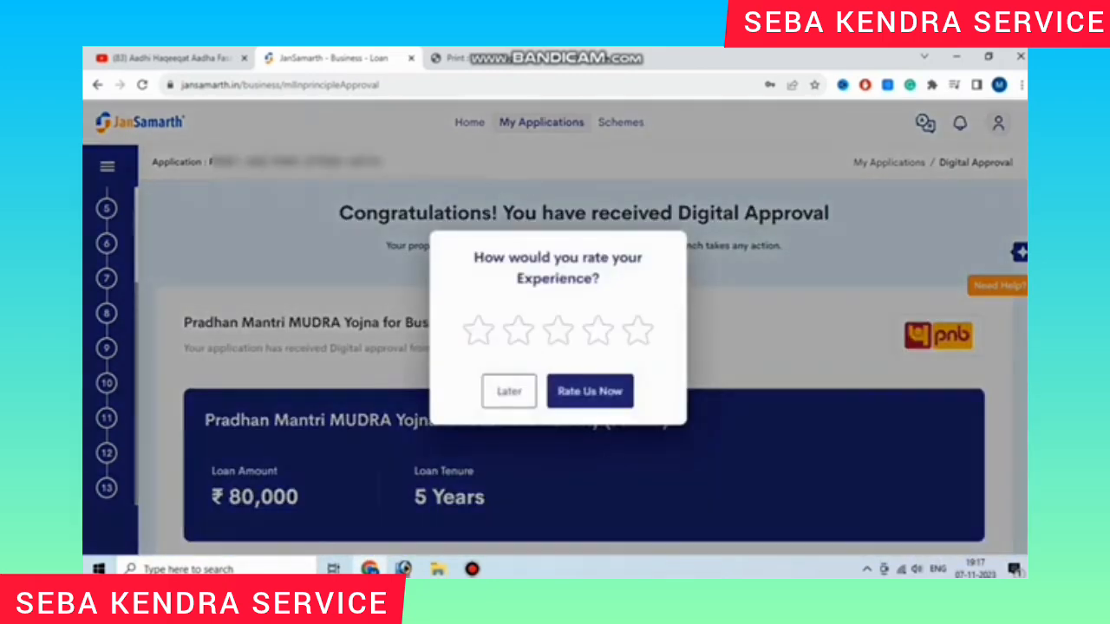
{"action": "left_click", "coordinate": [509, 392]}
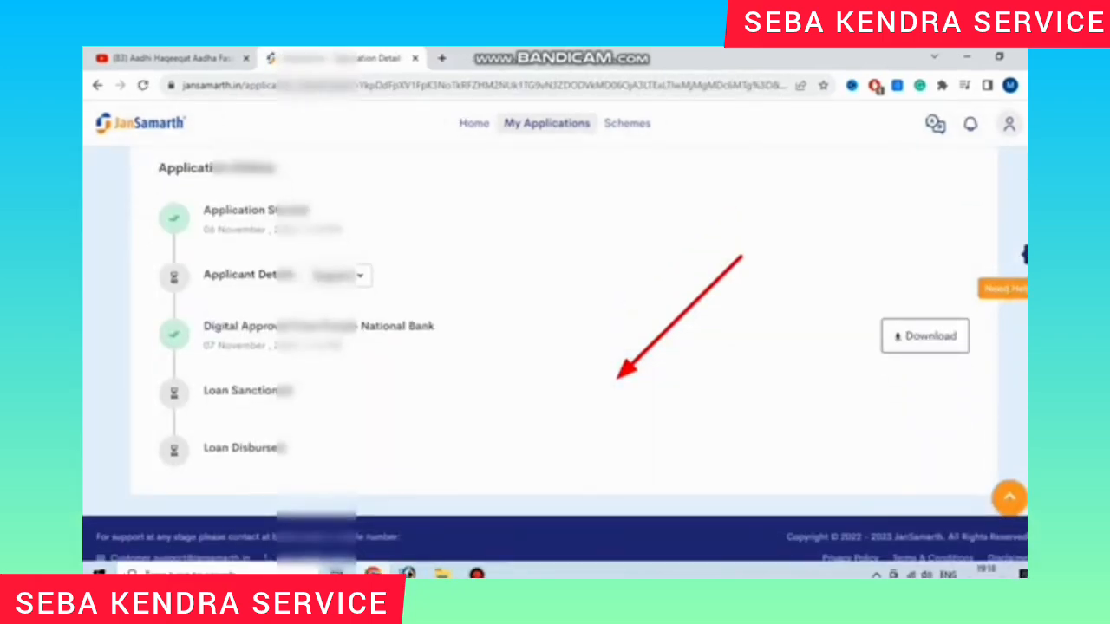
{"action": "left_click", "coordinate": [343, 276]}
{"action": "left_click", "coordinate": [343, 276]}
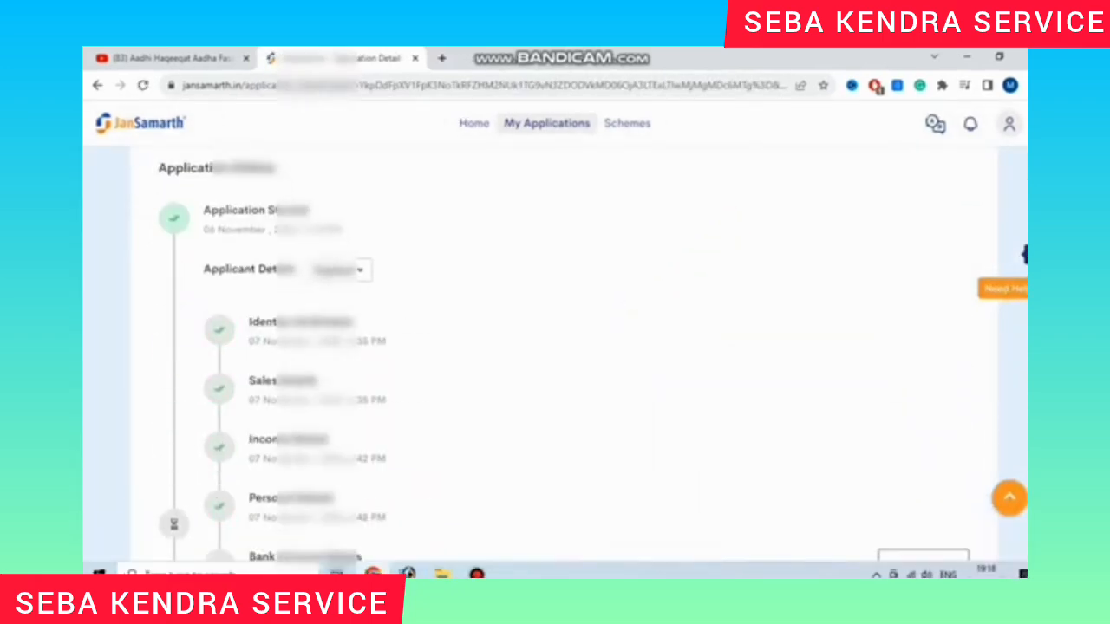
{"action": "left_click", "coordinate": [342, 275]}
{"action": "scroll", "coordinate": [342, 276], "scroll_direction": "down", "scroll_amount": 3}
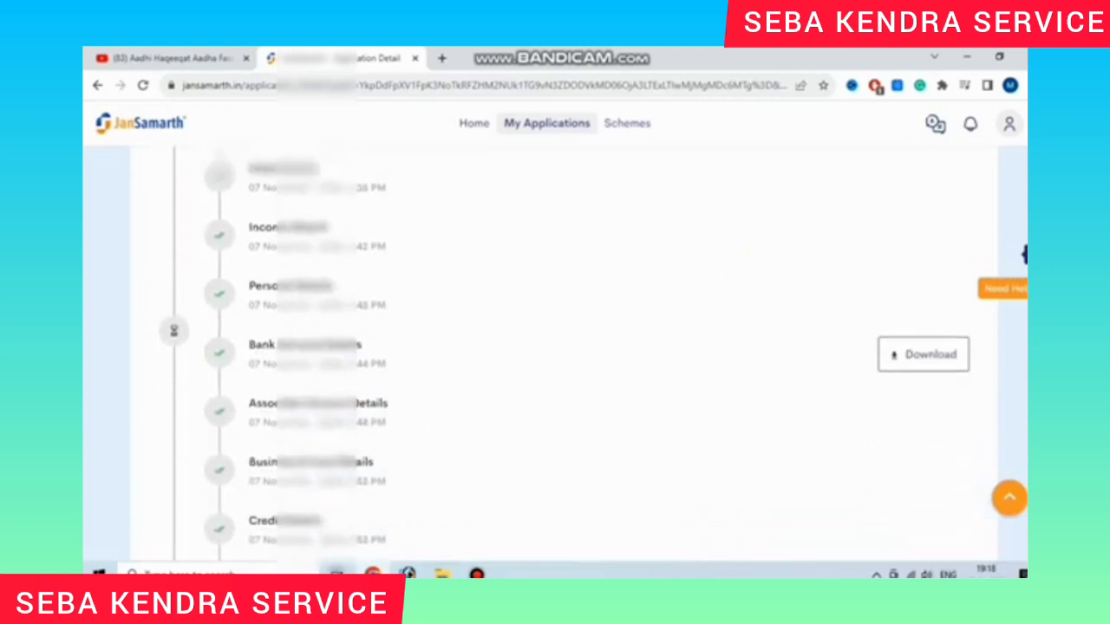
{"action": "scroll", "coordinate": [555, 347], "scroll_direction": "down", "scroll_amount": 1}
{"action": "scroll", "coordinate": [555, 347], "scroll_direction": "up", "scroll_amount": 5}
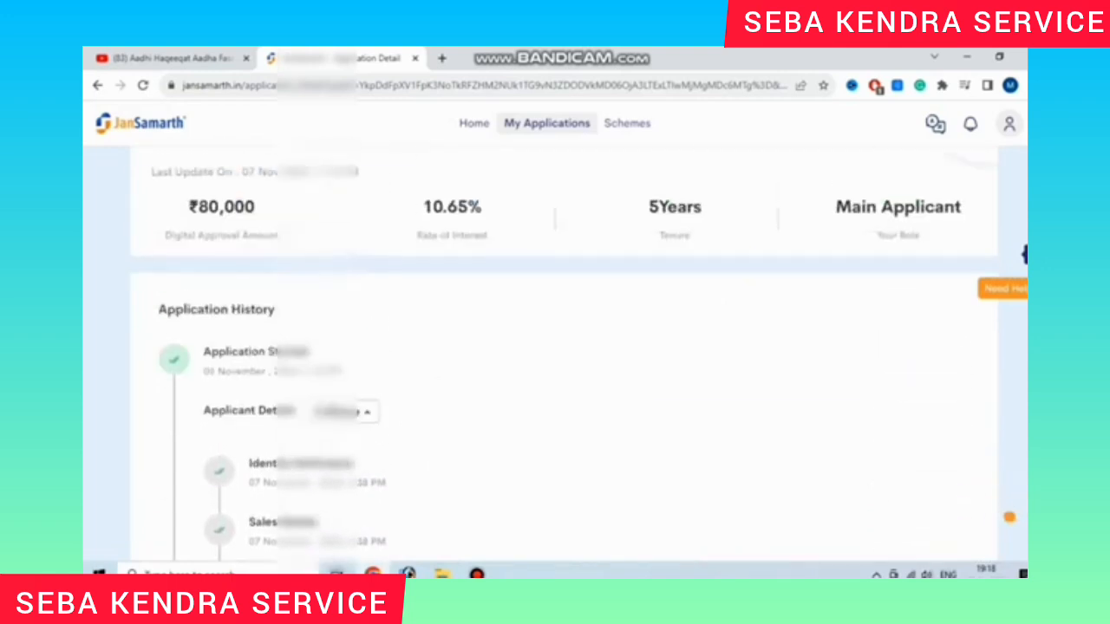
{"action": "left_click", "coordinate": [347, 411]}
- Download the Punjab National Bank Digital Approval letter from the application history and open the PDF to read it
{"action": "scroll", "coordinate": [347, 412], "scroll_direction": "down", "scroll_amount": 2}
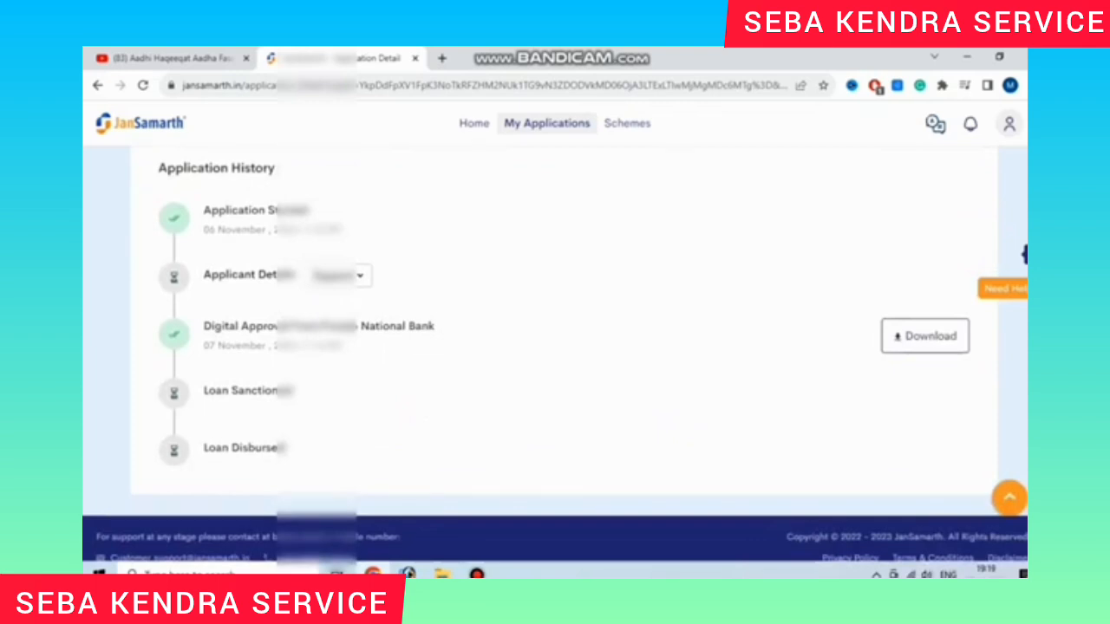
{"action": "scroll", "coordinate": [555, 360], "scroll_direction": "down", "scroll_amount": 1}
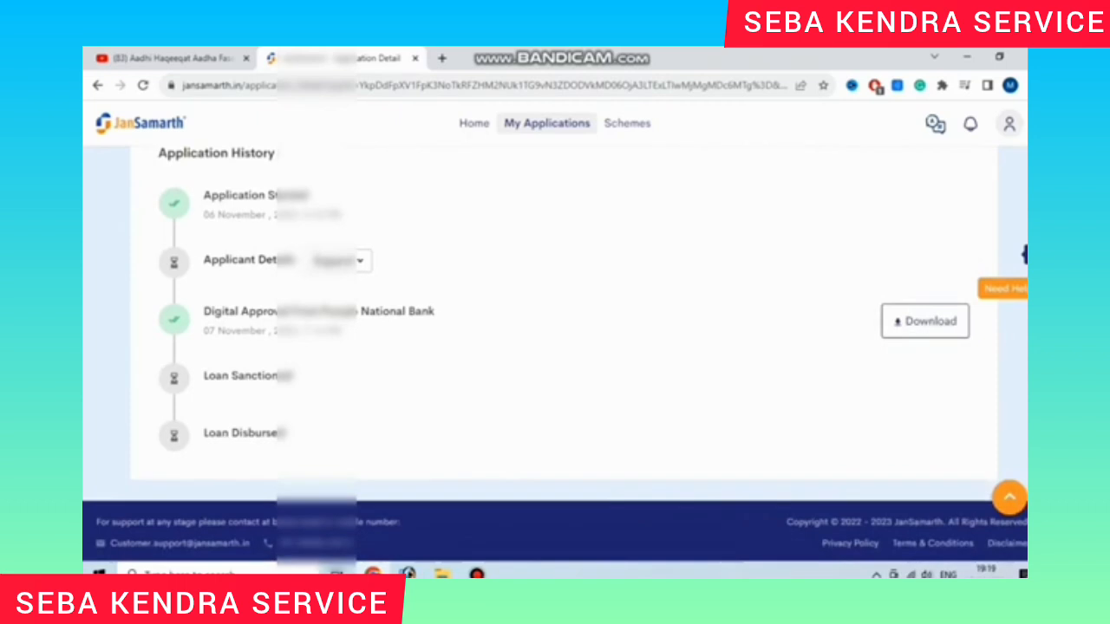
{"action": "scroll", "coordinate": [555, 353], "scroll_direction": "up", "scroll_amount": 1}
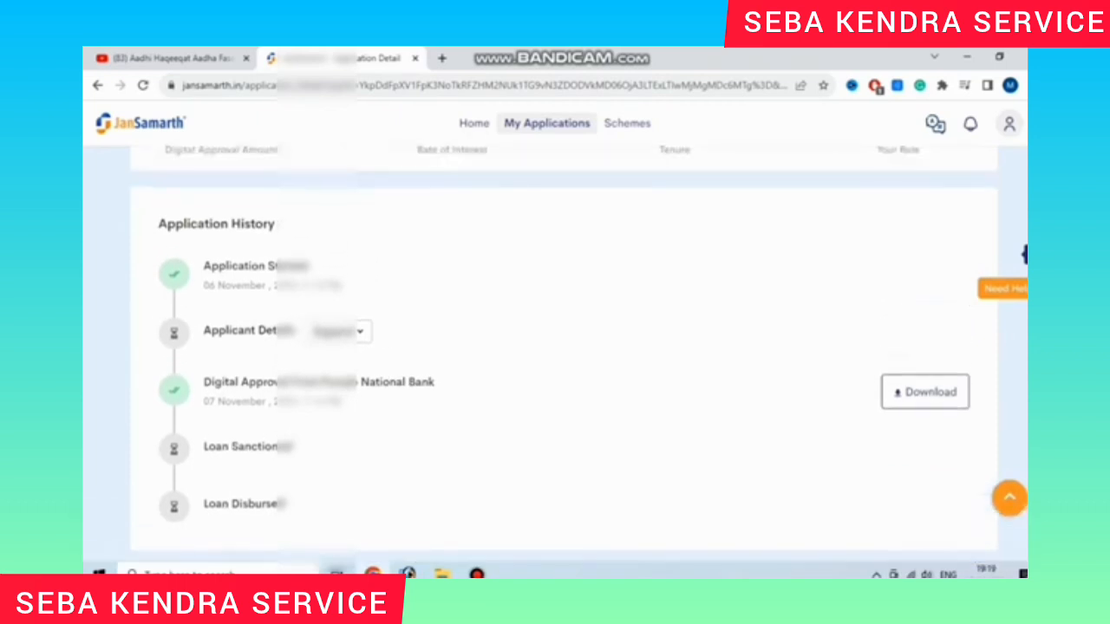
{"action": "scroll", "coordinate": [555, 352], "scroll_direction": "down", "scroll_amount": 1}
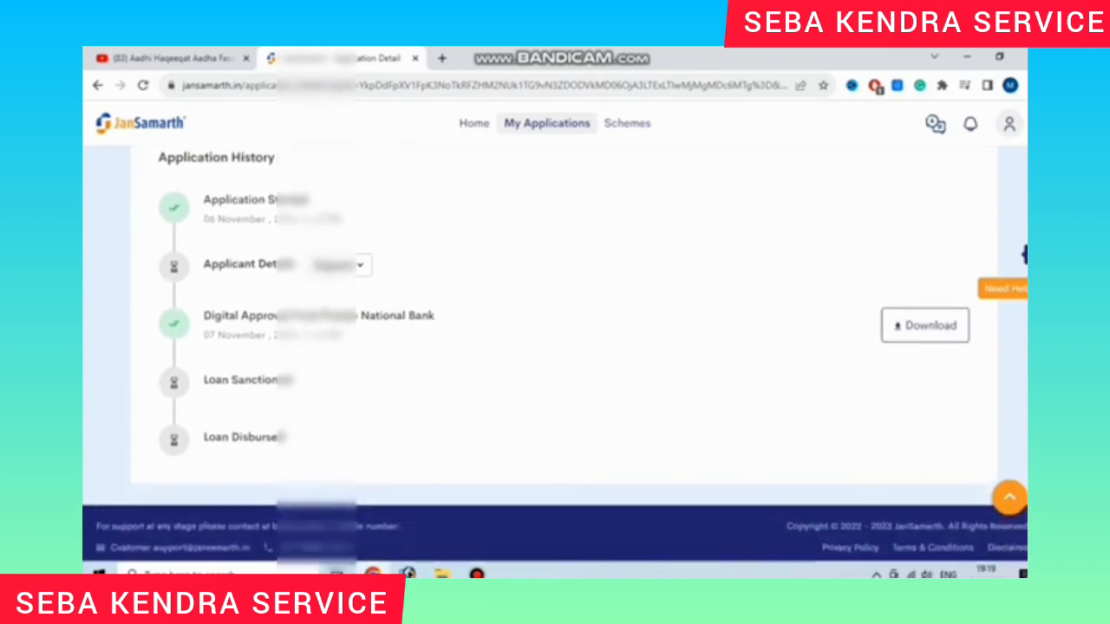
{"action": "scroll", "coordinate": [555, 353], "scroll_direction": "up", "scroll_amount": 2}
{"action": "scroll", "coordinate": [555, 353], "scroll_direction": "up", "scroll_amount": 1}
{"action": "scroll", "coordinate": [555, 352], "scroll_direction": "down", "scroll_amount": 2}
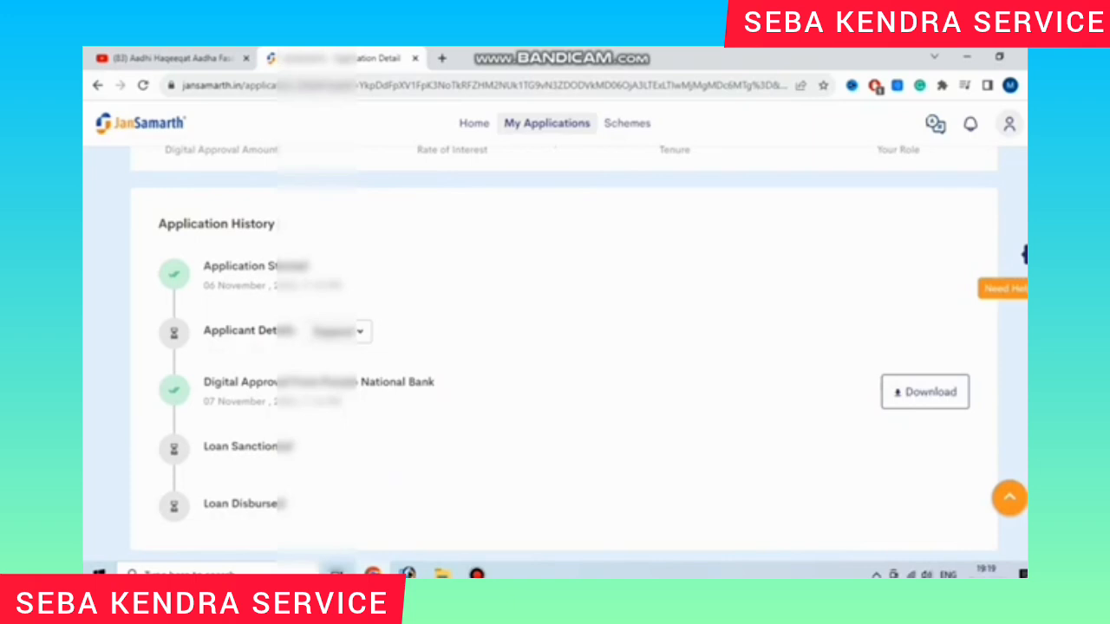
{"action": "left_click", "coordinate": [925, 392]}
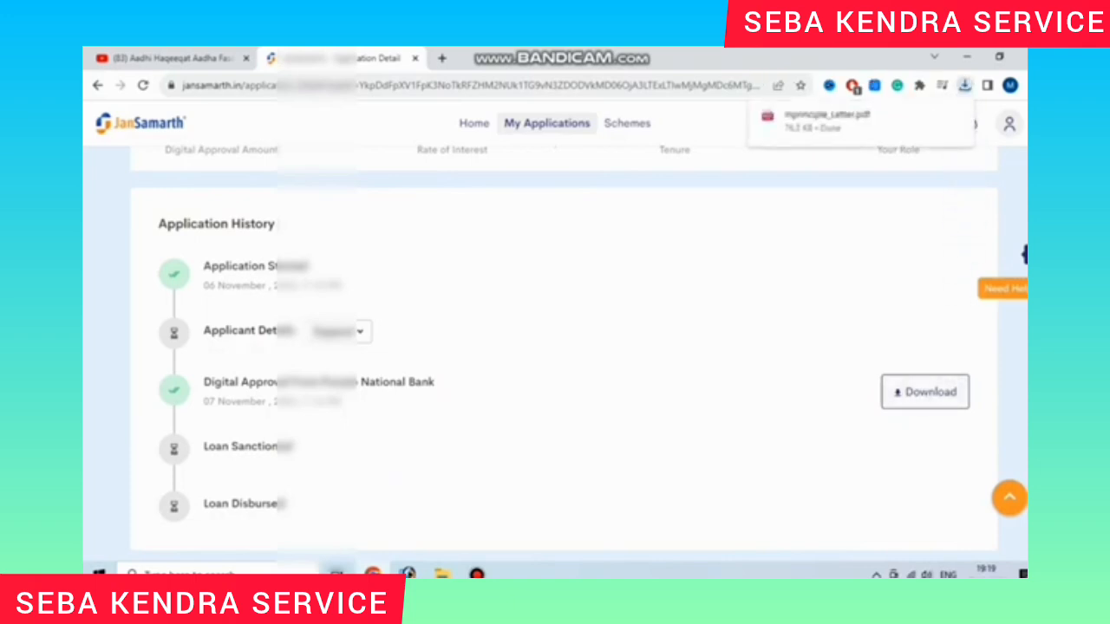
{"action": "left_click", "coordinate": [824, 120]}
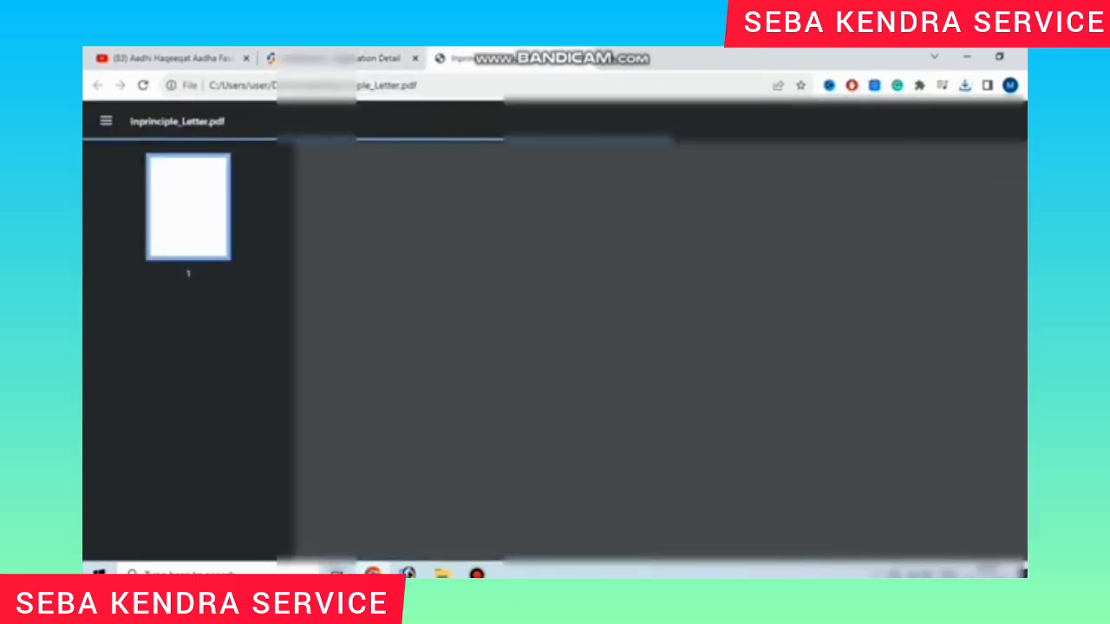
{"action": "scroll", "coordinate": [665, 346], "scroll_direction": "down", "scroll_amount": 5}
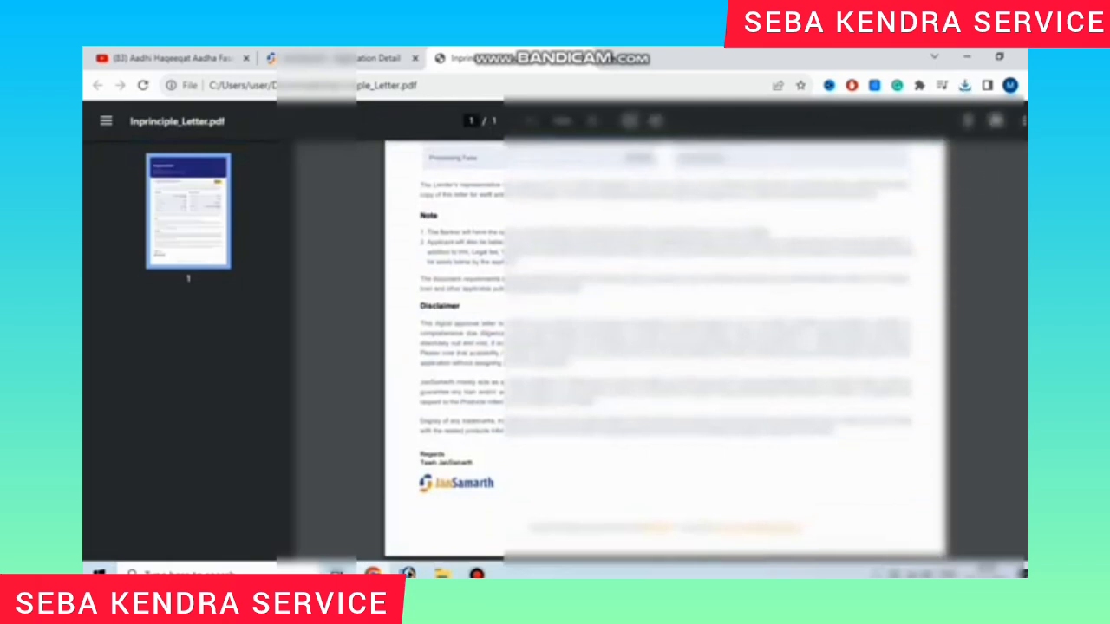
- Return to the application details and review the approved amount, interest rate, tenure and the sanction and disbursement stages
{"action": "left_click", "coordinate": [346, 58]}
{"action": "scroll", "coordinate": [555, 347], "scroll_direction": "down", "scroll_amount": 2}
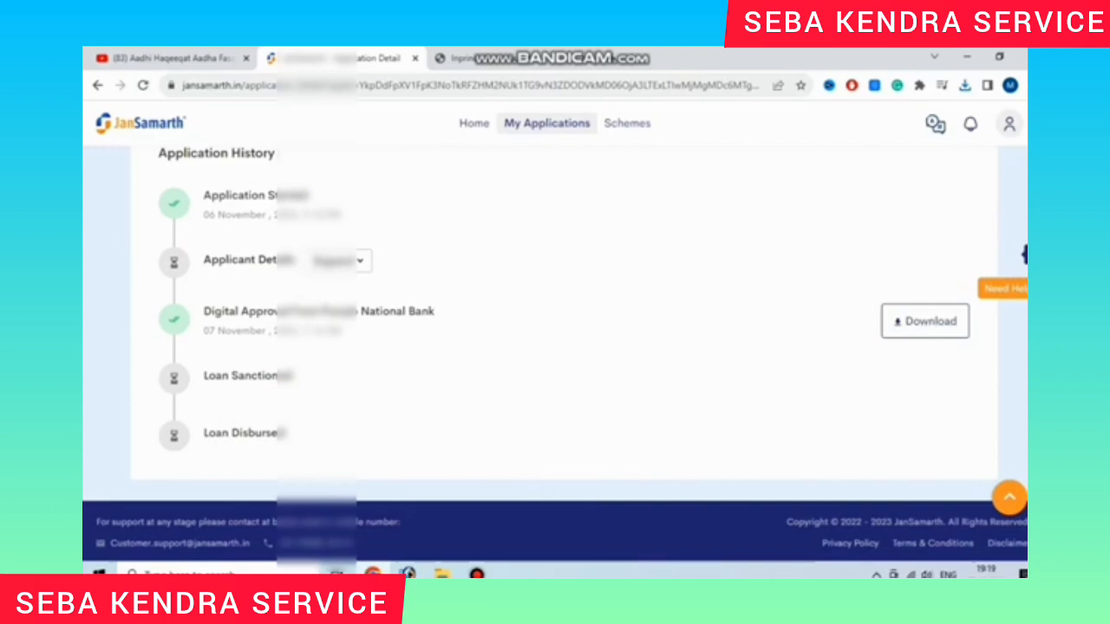
{"action": "scroll", "coordinate": [555, 347], "scroll_direction": "up", "scroll_amount": 1}
{"action": "scroll", "coordinate": [555, 347], "scroll_direction": "down", "scroll_amount": 1}
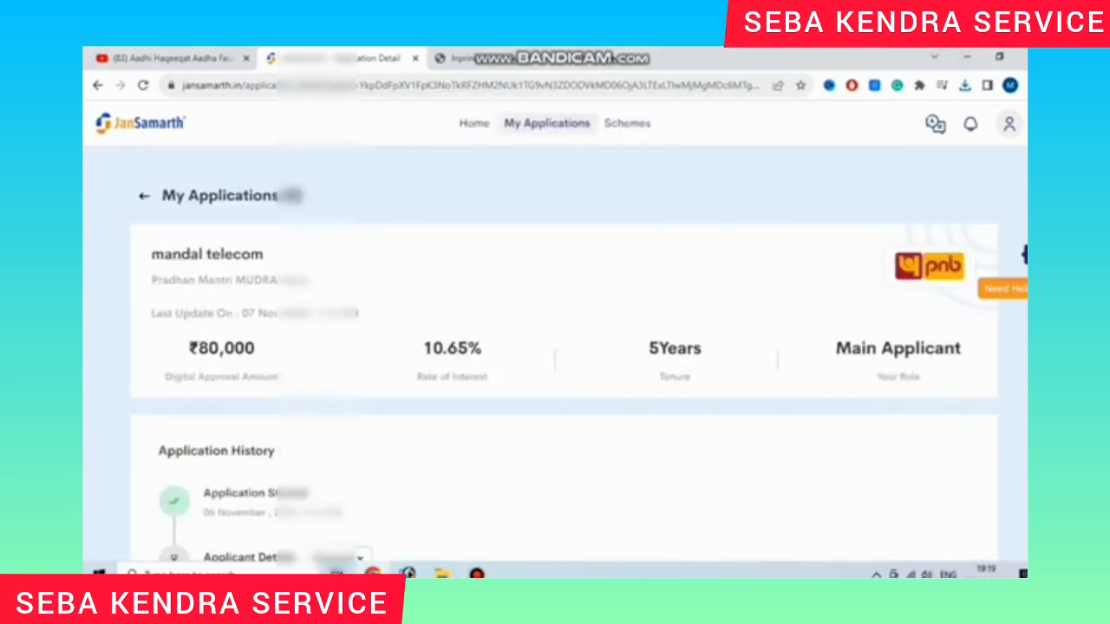
{"action": "scroll", "coordinate": [564, 353], "scroll_direction": "down", "scroll_amount": 2}
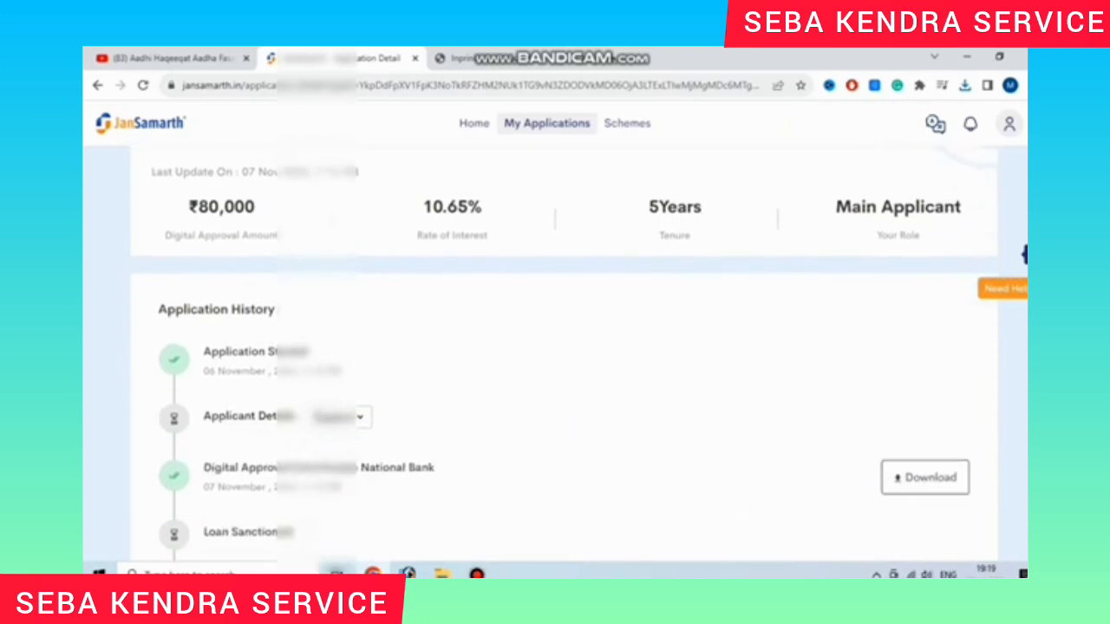
{"action": "scroll", "coordinate": [564, 354], "scroll_direction": "down", "scroll_amount": 2}
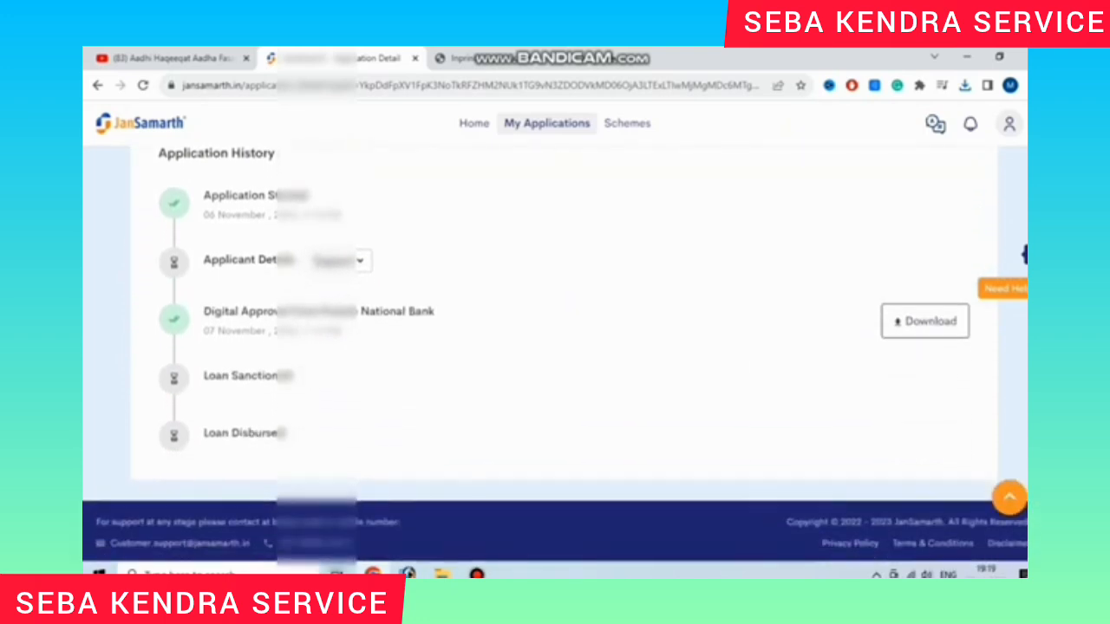